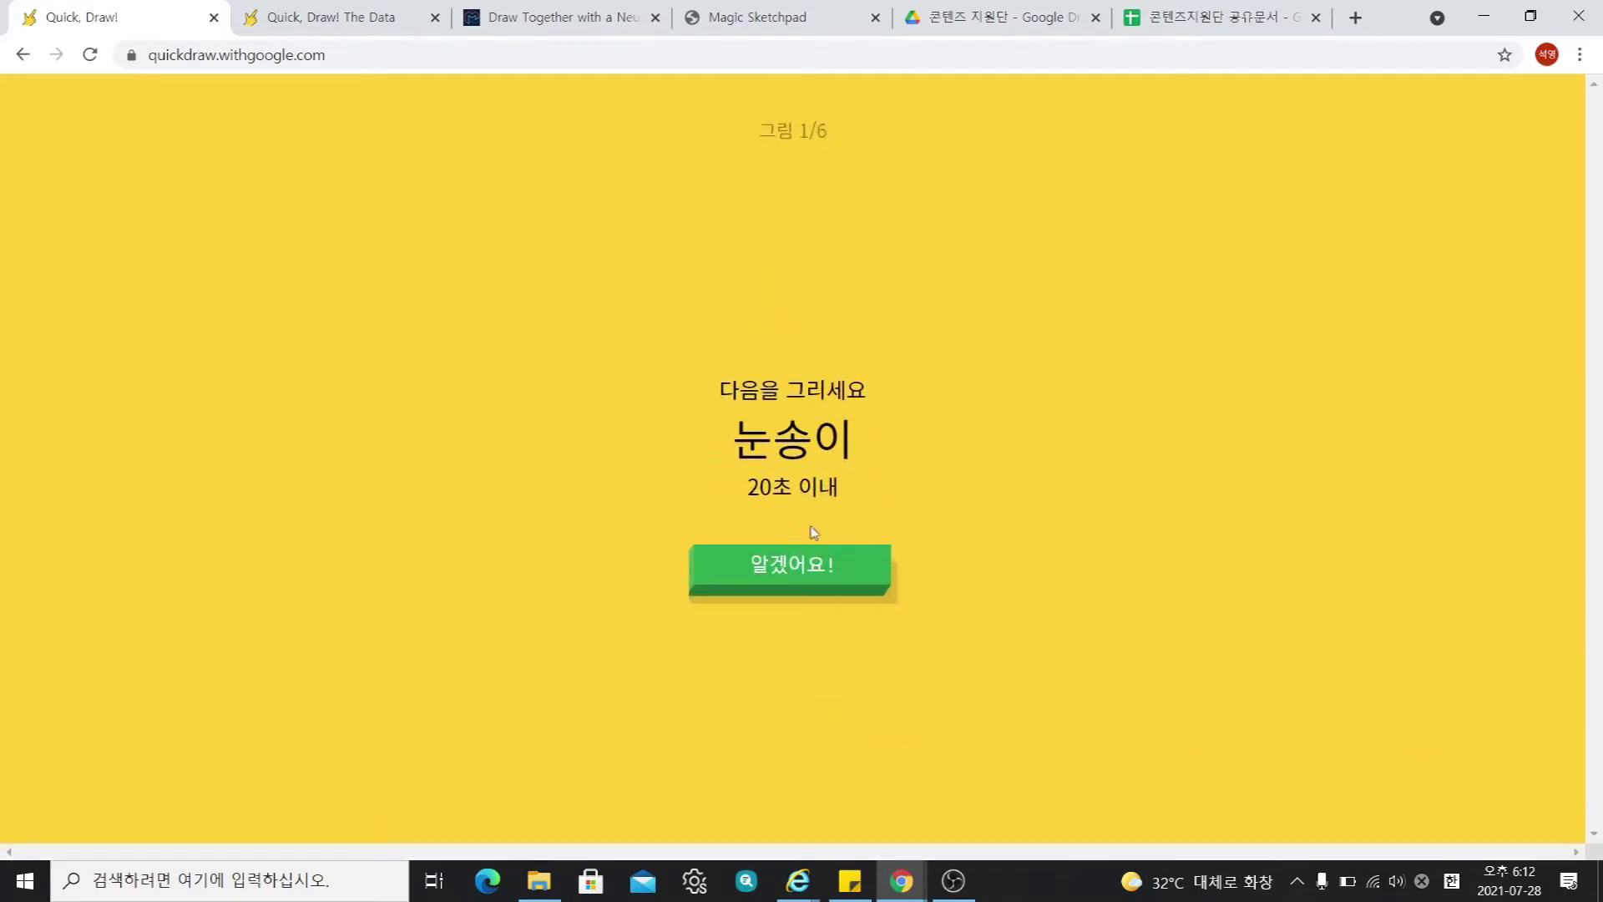
Draw a six-armed snowflake for the 눈송이 prompt, and a sitting duck with beak, eye and wing for the 코뿔소 prompt.
{"action": "left_click", "coordinate": [796, 583]}
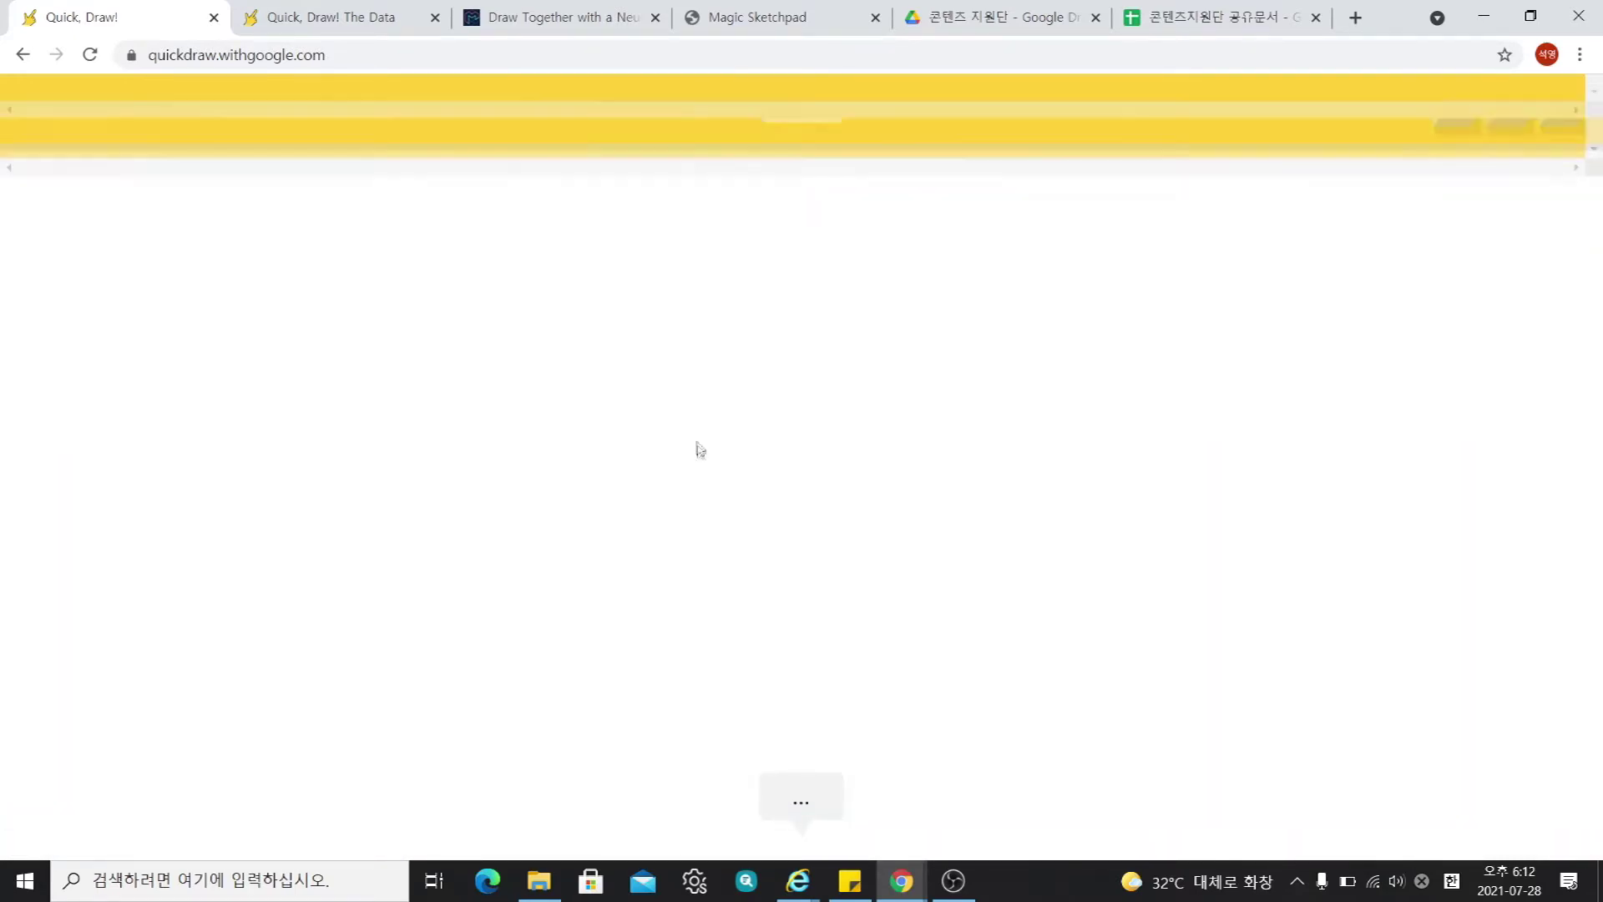
{"action": "mouse_move", "coordinate": [662, 375]}
{"action": "left_mouse_down"}
{"action": "mouse_move", "coordinate": [684, 465]}
{"action": "mouse_move", "coordinate": [673, 422]}
{"action": "mouse_move", "coordinate": [716, 392]}
{"action": "mouse_move", "coordinate": [704, 435]}
{"action": "left_mouse_up"}
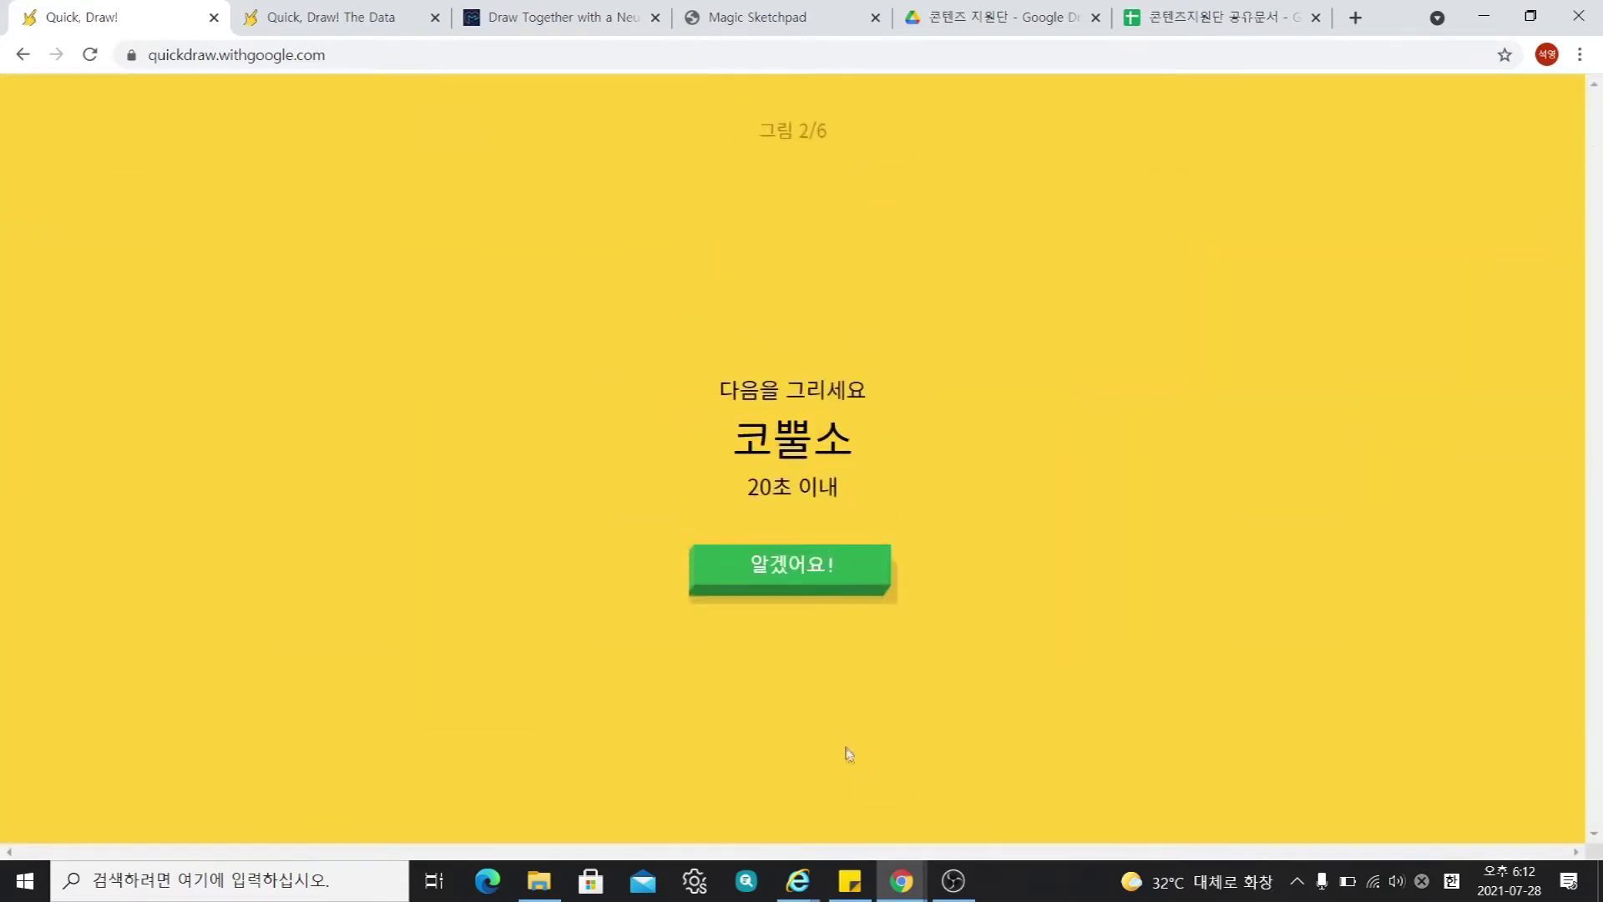
{"action": "left_click", "coordinate": [793, 584]}
{"action": "mouse_move", "coordinate": [765, 349]}
{"action": "left_mouse_down"}
{"action": "mouse_move", "coordinate": [734, 397]}
{"action": "mouse_move", "coordinate": [654, 405]}
{"action": "mouse_move", "coordinate": [734, 418]}
{"action": "mouse_move", "coordinate": [792, 485]}
{"action": "mouse_move", "coordinate": [837, 464]}
{"action": "mouse_move", "coordinate": [859, 364]}
{"action": "mouse_move", "coordinate": [839, 472]}
{"action": "left_mouse_up"}
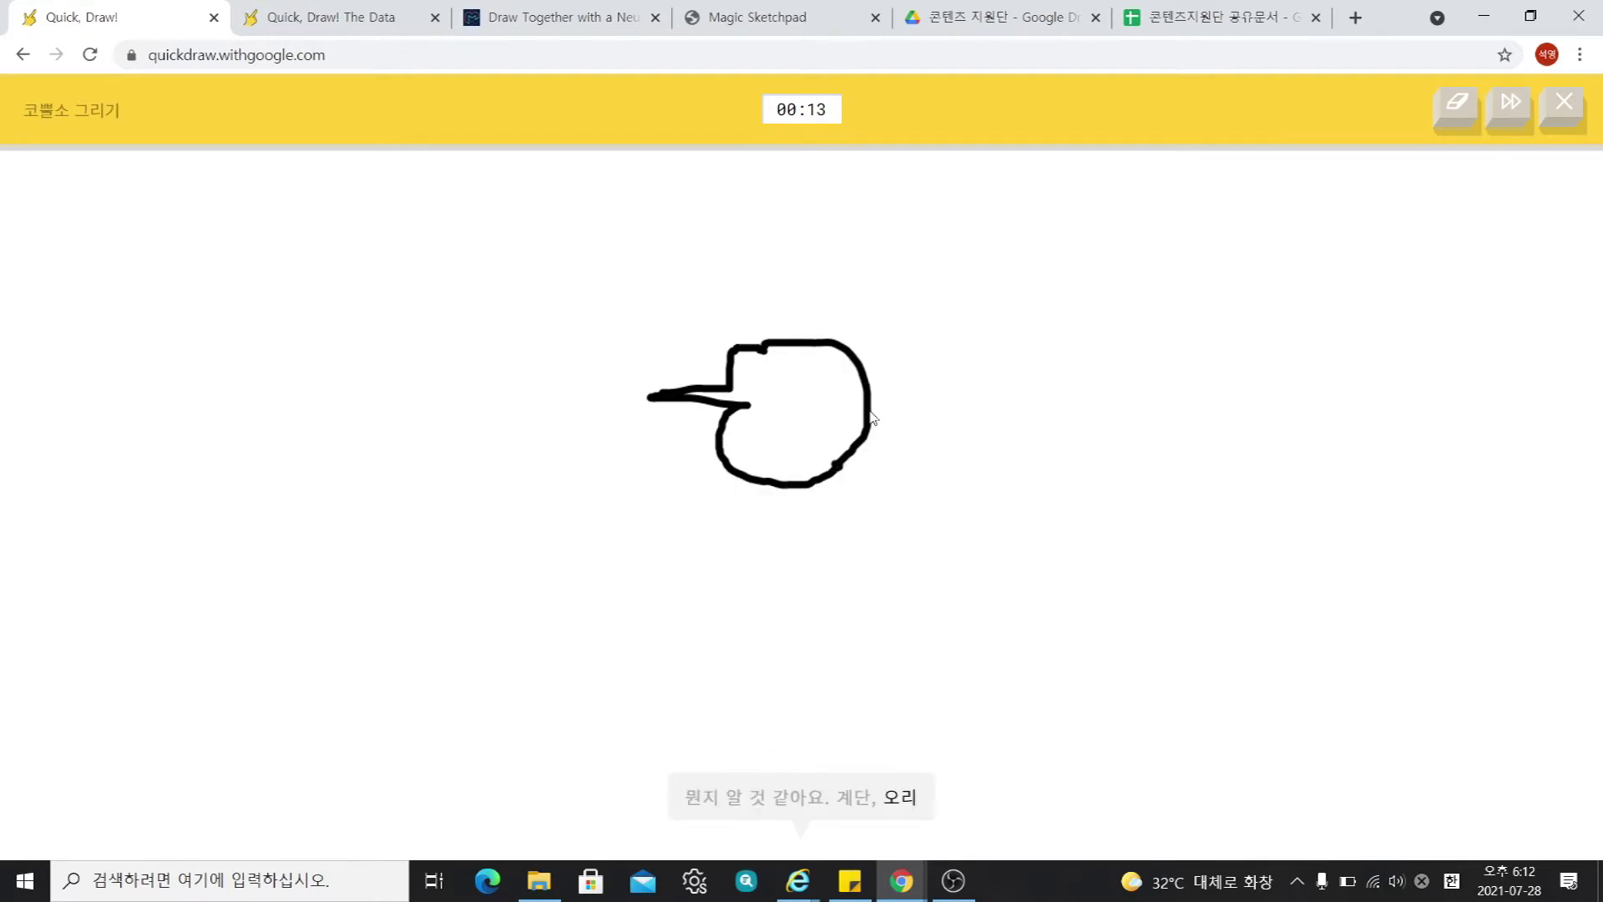
{"action": "mouse_move", "coordinate": [871, 409]}
{"action": "left_mouse_down"}
{"action": "mouse_move", "coordinate": [1034, 430]}
{"action": "mouse_move", "coordinate": [877, 526]}
{"action": "mouse_move", "coordinate": [785, 486]}
{"action": "left_mouse_up"}
{"action": "mouse_move", "coordinate": [885, 473]}
{"action": "left_mouse_down"}
{"action": "mouse_move", "coordinate": [937, 454]}
{"action": "mouse_move", "coordinate": [854, 502]}
{"action": "left_mouse_up"}
{"action": "left_click_drag", "start_coordinate": [785, 405], "coordinate": [775, 392]}
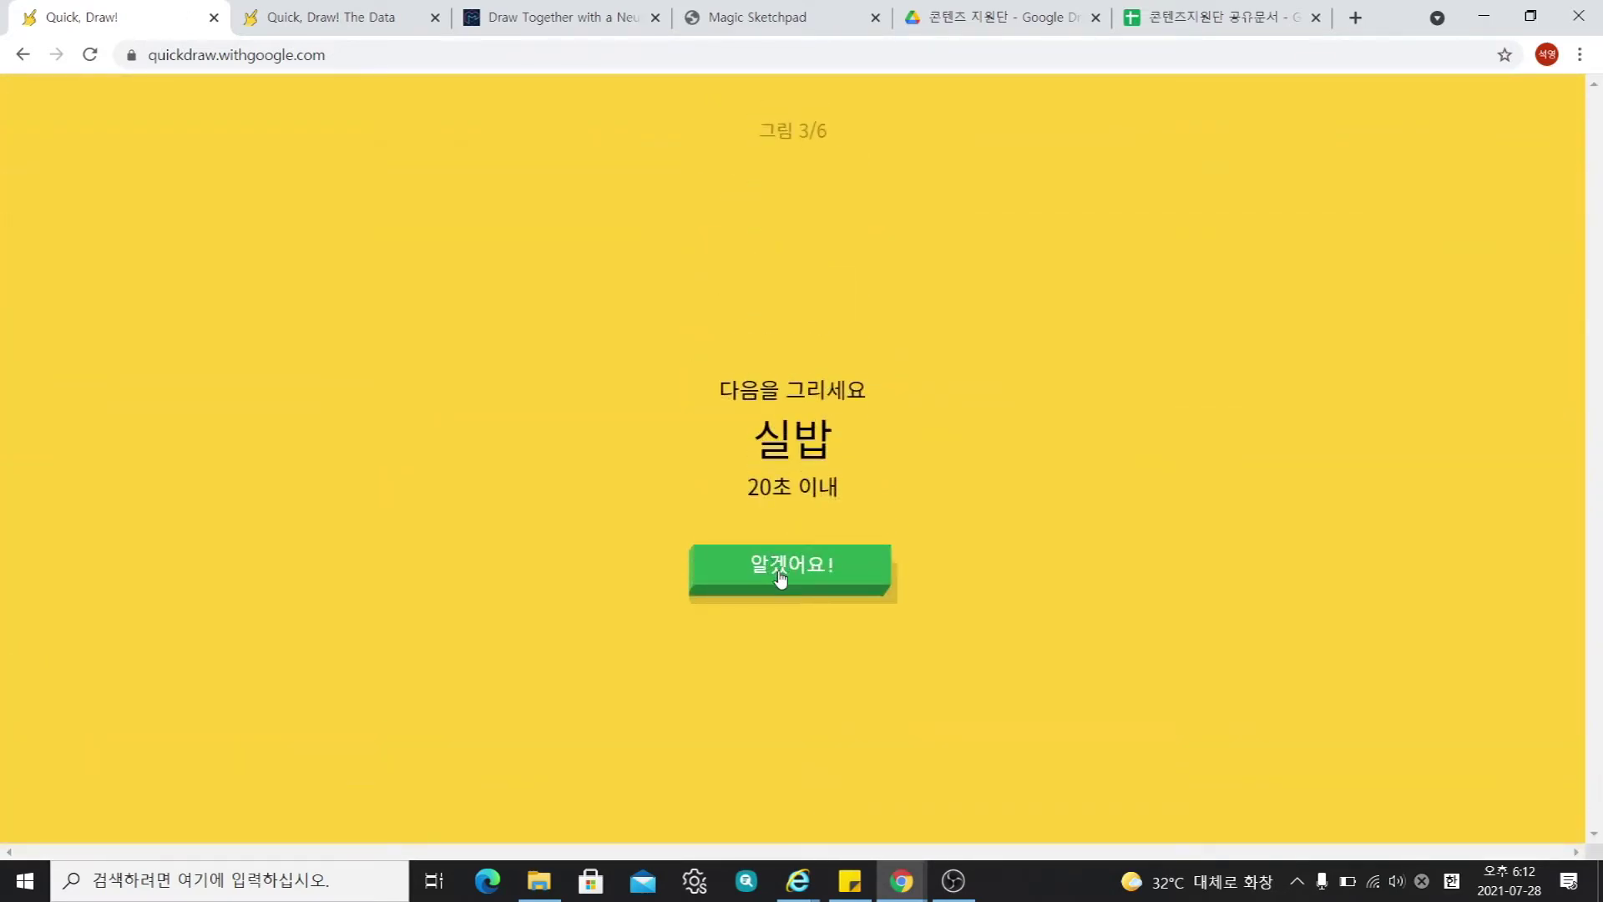
Draw a slanted line crossed by three short stitches for the 실밥 prompt, and a hexagon outline for the 육각형 prompt.
{"action": "left_click", "coordinate": [779, 577]}
{"action": "mouse_move", "coordinate": [819, 389]}
{"action": "left_mouse_down"}
{"action": "mouse_move", "coordinate": [729, 466]}
{"action": "mouse_move", "coordinate": [807, 423]}
{"action": "left_mouse_up"}
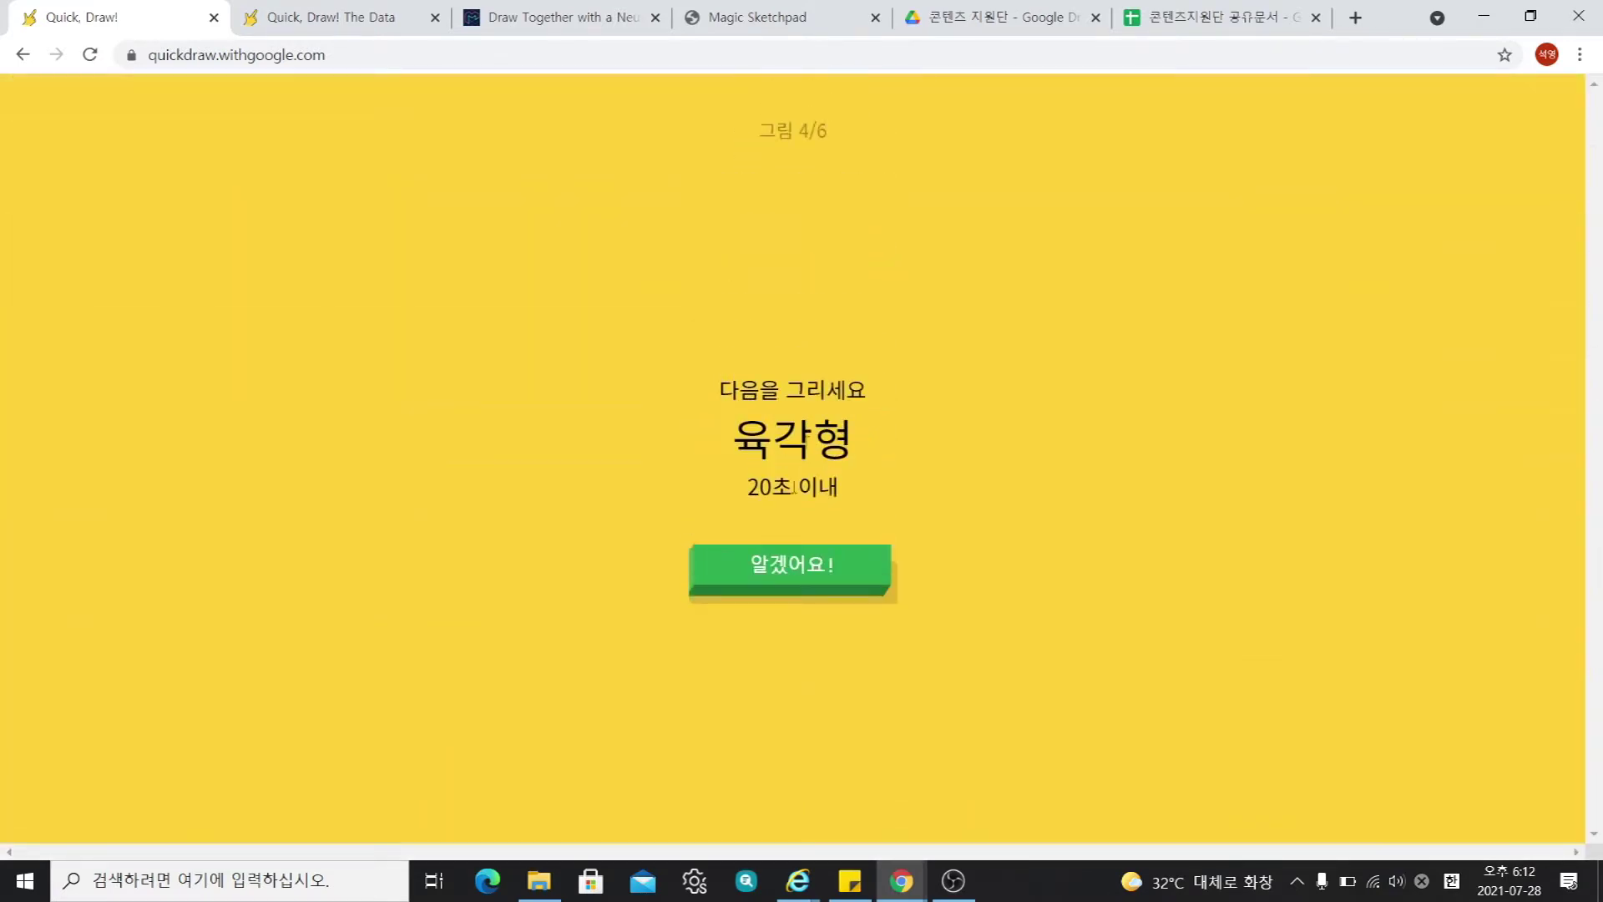
{"action": "left_click", "coordinate": [788, 584]}
{"action": "mouse_move", "coordinate": [753, 324]}
{"action": "left_mouse_down"}
{"action": "mouse_move", "coordinate": [712, 392]}
{"action": "mouse_move", "coordinate": [754, 451]}
{"action": "mouse_move", "coordinate": [787, 454]}
{"action": "mouse_move", "coordinate": [844, 418]}
{"action": "mouse_move", "coordinate": [839, 368]}
{"action": "mouse_move", "coordinate": [763, 341]}
{"action": "left_mouse_up"}
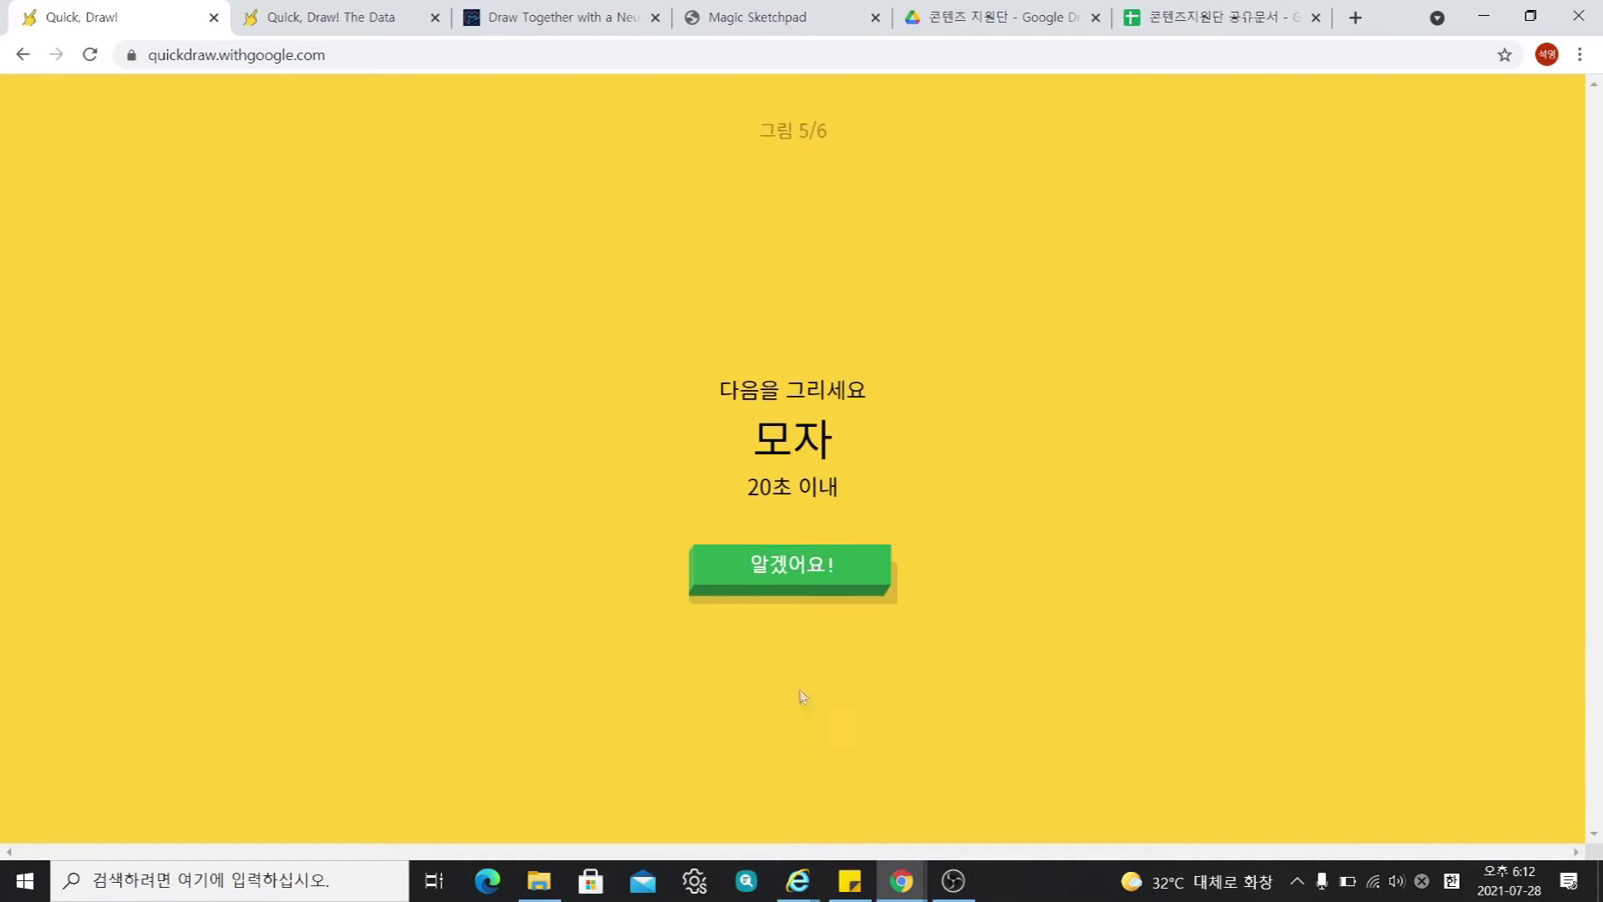
Draw a cap with a flat brim and curved panel lines on its crown for the 모자 prompt.
{"action": "left_click", "coordinate": [790, 578]}
{"action": "mouse_move", "coordinate": [748, 411]}
{"action": "left_mouse_down"}
{"action": "mouse_move", "coordinate": [685, 412]}
{"action": "mouse_move", "coordinate": [664, 461]}
{"action": "mouse_move", "coordinate": [759, 472]}
{"action": "mouse_move", "coordinate": [748, 406]}
{"action": "mouse_move", "coordinate": [777, 361]}
{"action": "mouse_move", "coordinate": [862, 393]}
{"action": "mouse_move", "coordinate": [830, 458]}
{"action": "mouse_move", "coordinate": [760, 447]}
{"action": "left_mouse_up"}
{"action": "mouse_move", "coordinate": [804, 366]}
{"action": "left_mouse_down"}
{"action": "mouse_move", "coordinate": [764, 445]}
{"action": "mouse_move", "coordinate": [816, 443]}
{"action": "left_mouse_up"}
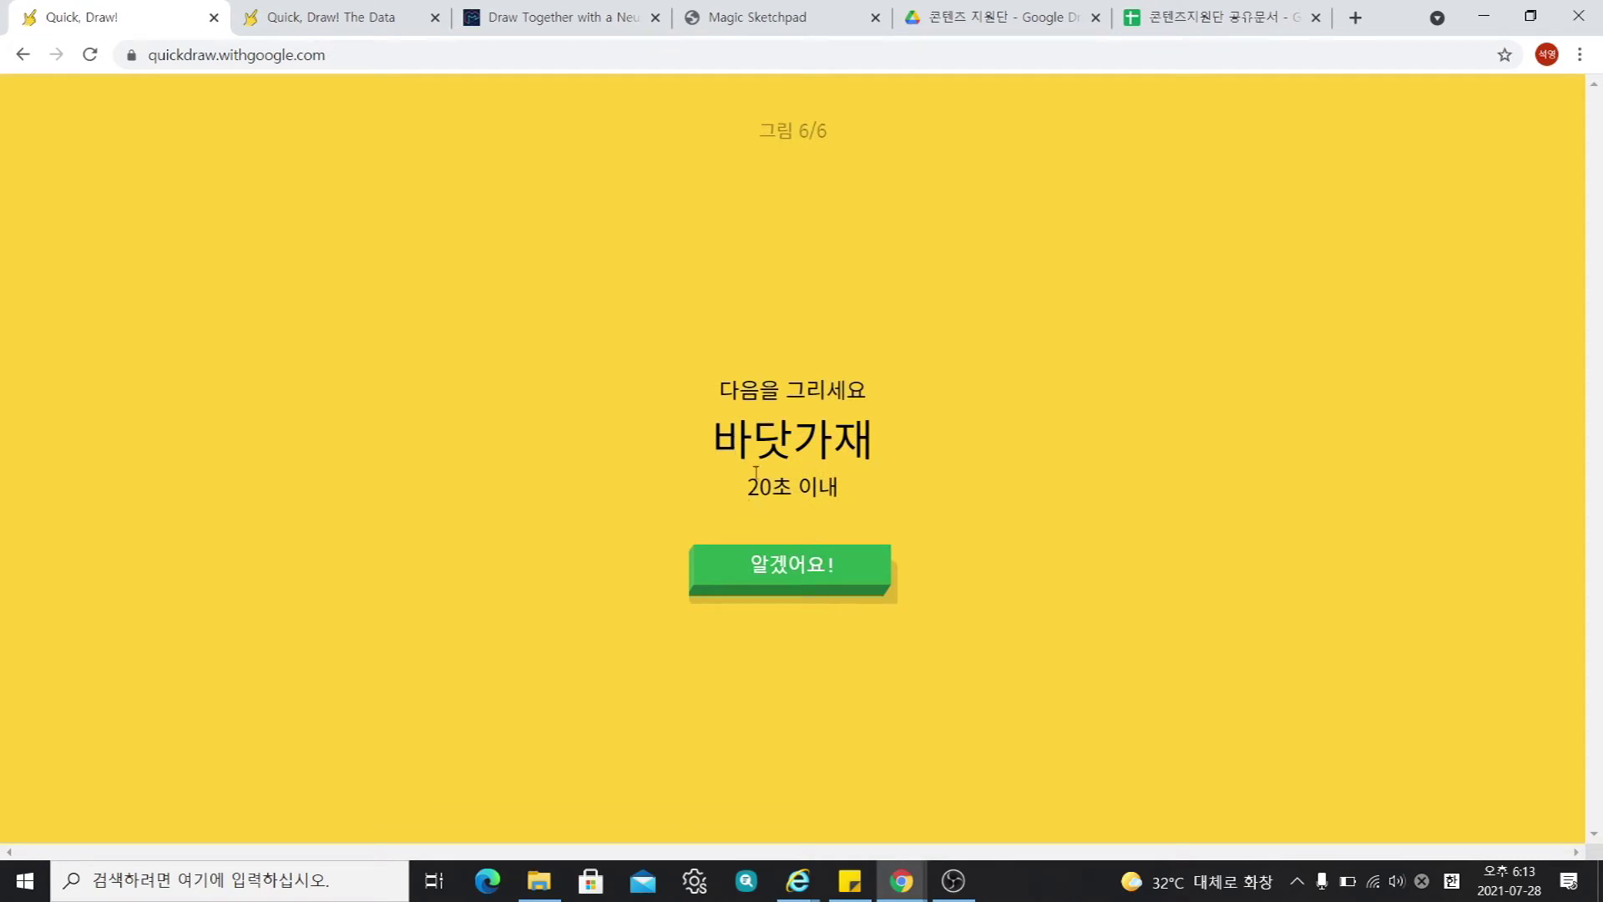
Draw a lobster with an oval body and two pincers for the 바닷가재 prompt.
{"action": "left_click", "coordinate": [785, 578]}
{"action": "mouse_move", "coordinate": [665, 426]}
{"action": "left_mouse_down"}
{"action": "mouse_move", "coordinate": [650, 418]}
{"action": "mouse_move", "coordinate": [669, 365]}
{"action": "mouse_move", "coordinate": [698, 418]}
{"action": "mouse_move", "coordinate": [665, 429]}
{"action": "left_mouse_up"}
{"action": "mouse_move", "coordinate": [824, 439]}
{"action": "left_mouse_down"}
{"action": "mouse_move", "coordinate": [817, 378]}
{"action": "mouse_move", "coordinate": [852, 380]}
{"action": "mouse_move", "coordinate": [816, 433]}
{"action": "left_mouse_up"}
{"action": "mouse_move", "coordinate": [723, 451]}
{"action": "left_mouse_down"}
{"action": "mouse_move", "coordinate": [762, 414]}
{"action": "mouse_move", "coordinate": [725, 539]}
{"action": "mouse_move", "coordinate": [718, 443]}
{"action": "left_mouse_up"}
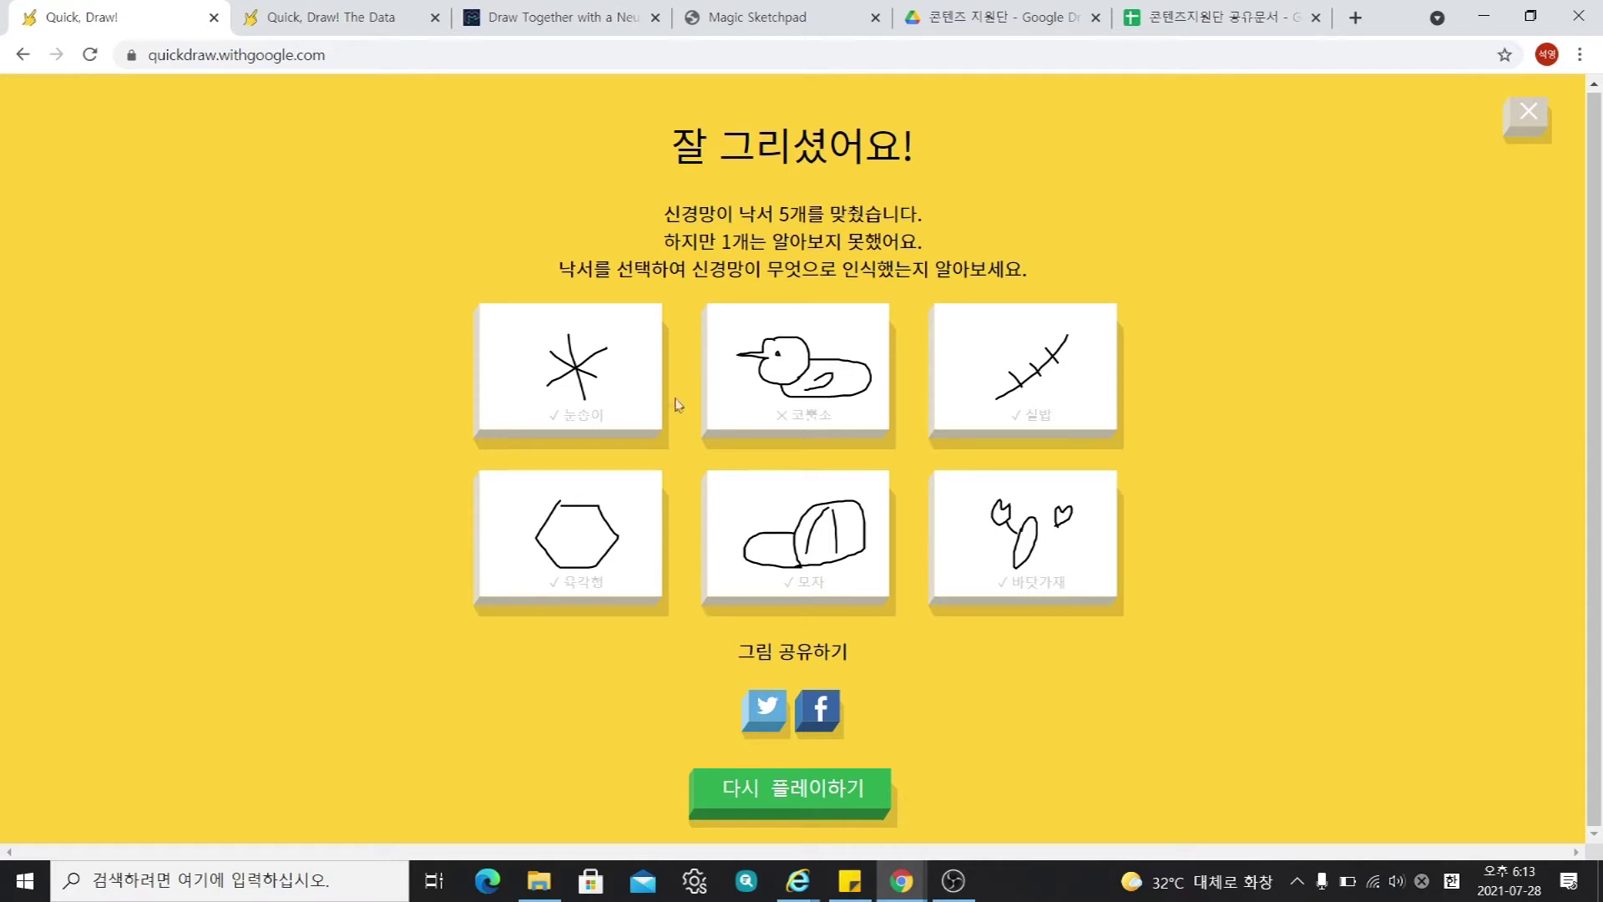
Examine the snowflake drawing's recognition details, its closest matches and other people's example snowflakes, and return to the results overview.
{"action": "left_click", "coordinate": [626, 356]}
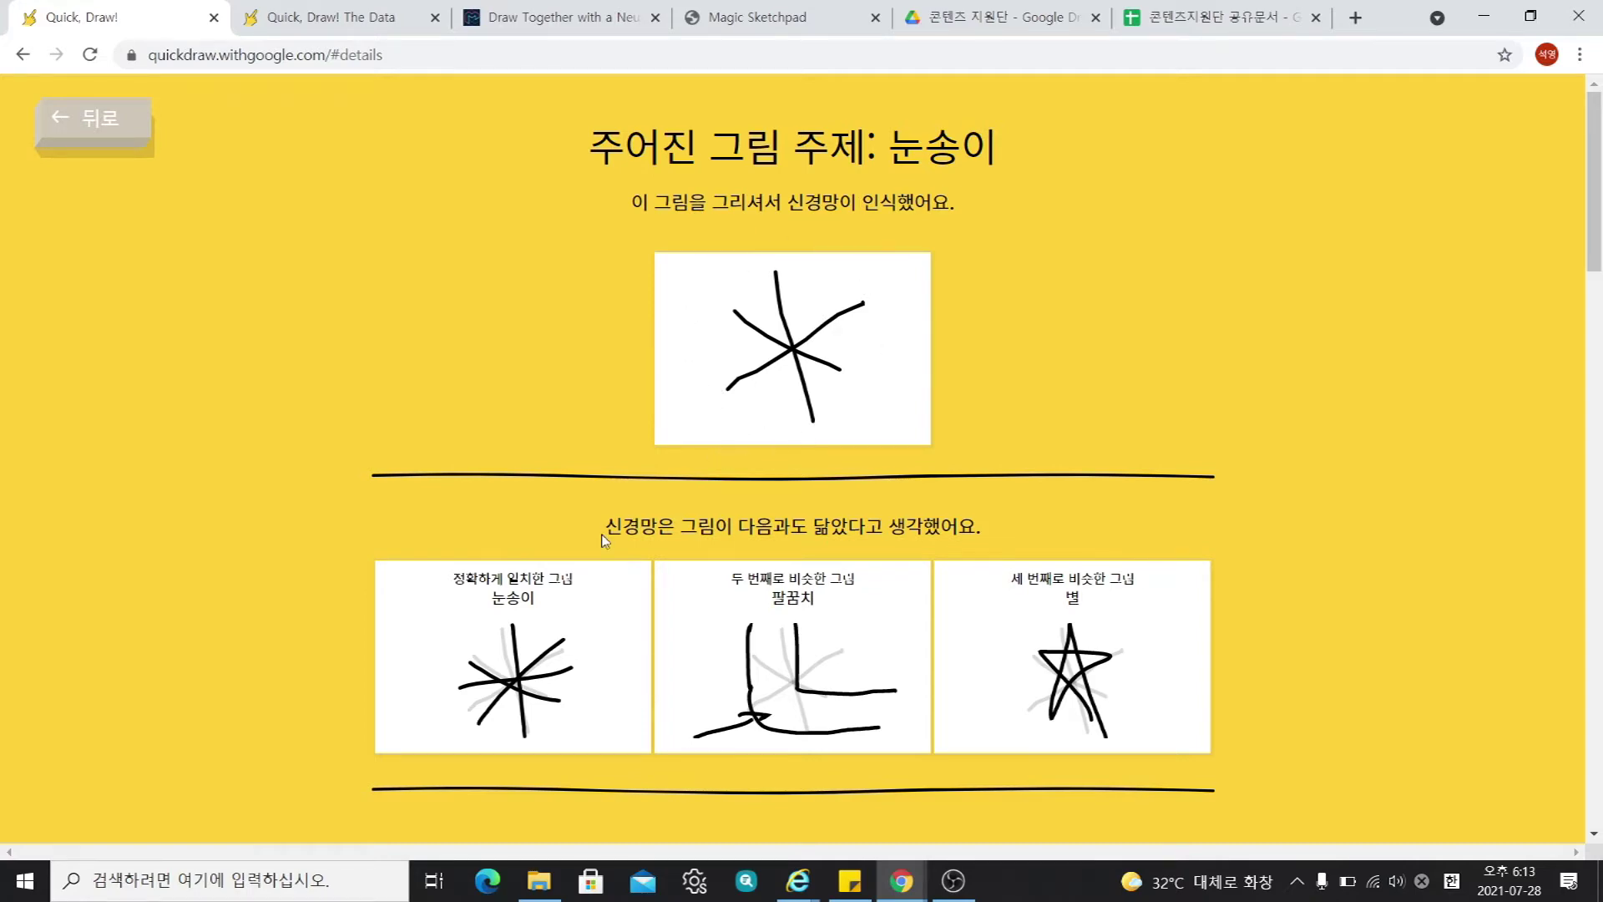
{"action": "scroll", "coordinate": [605, 540], "scroll_direction": "down", "scroll_amount": 1}
{"action": "left_click_drag", "start_coordinate": [605, 422], "coordinate": [991, 422]}
{"action": "left_click", "coordinate": [672, 547]}
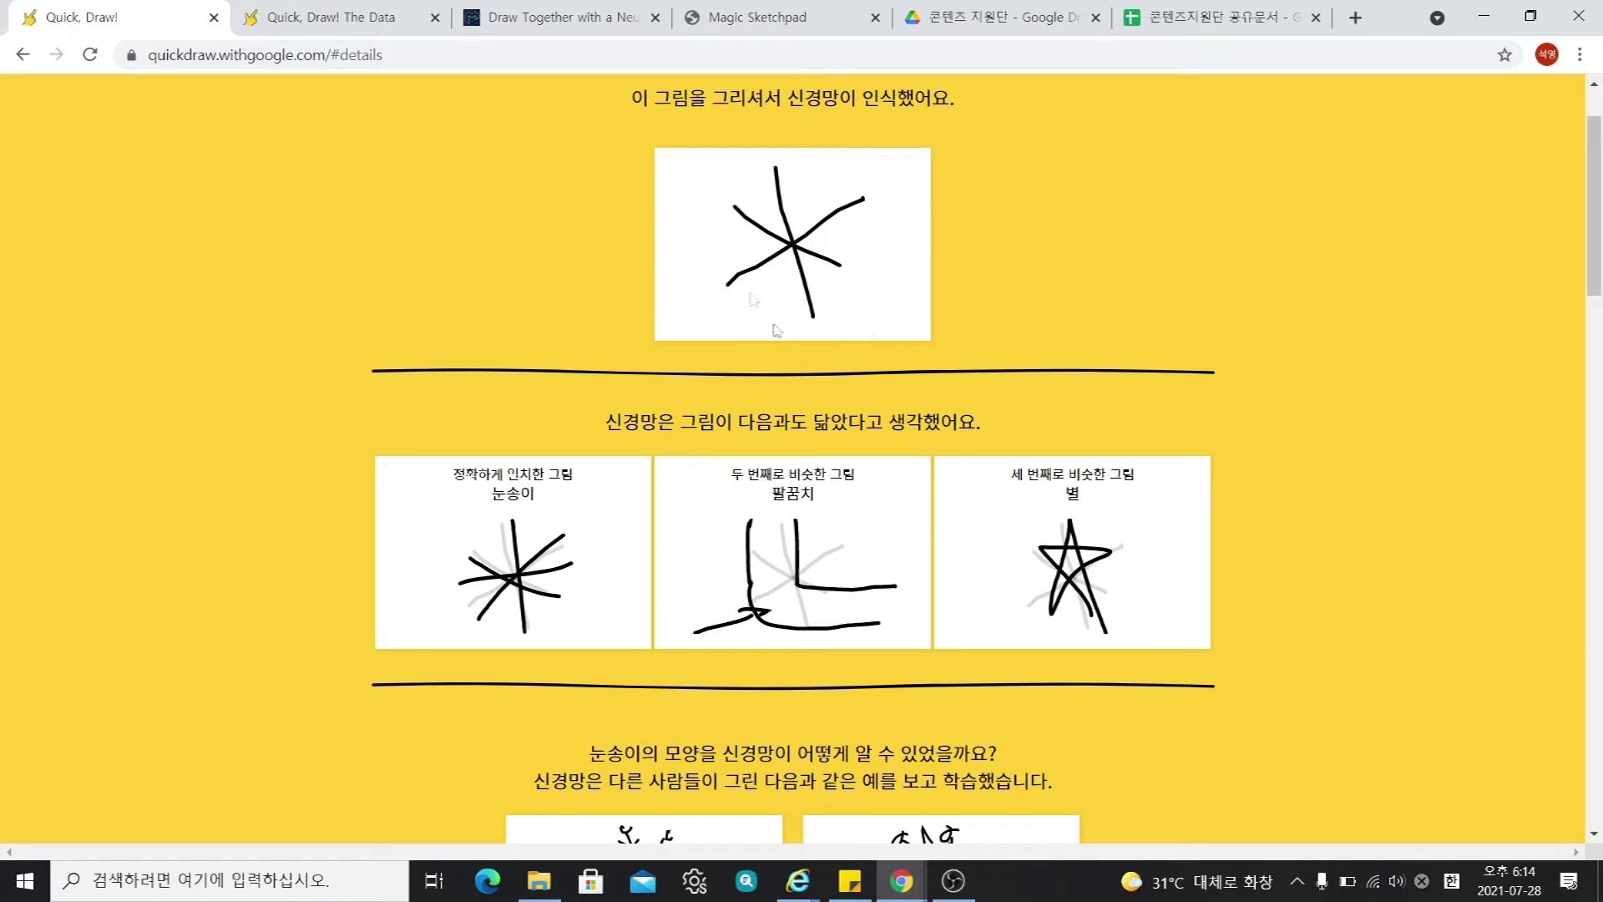
{"action": "left_click_drag", "start_coordinate": [1597, 244], "coordinate": [1588, 393]}
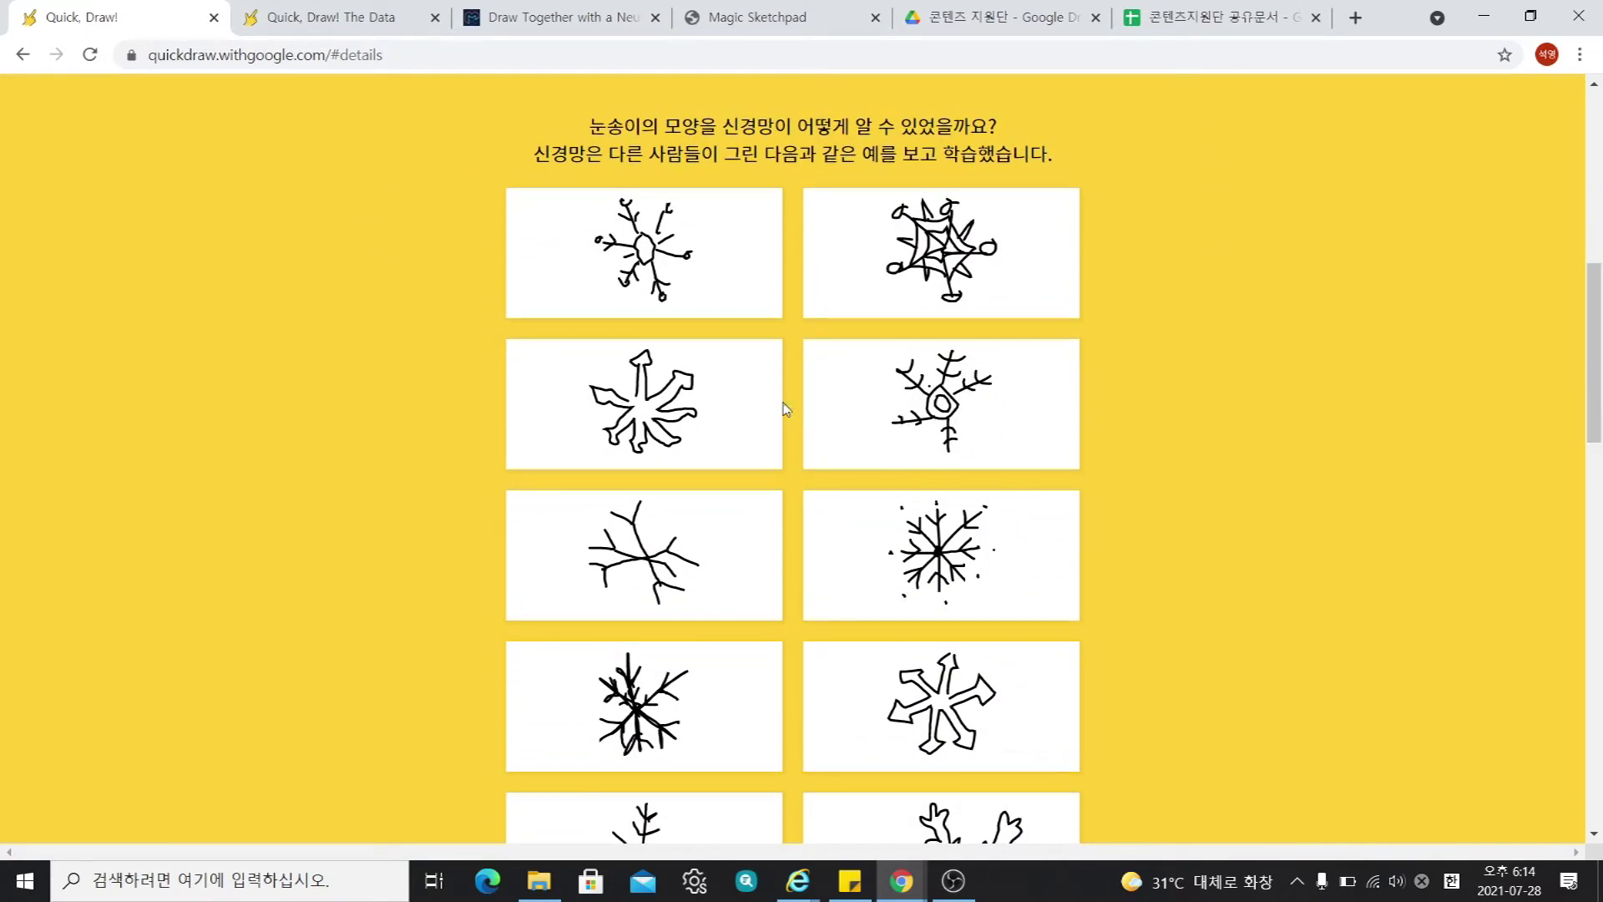
{"action": "left_click_drag", "start_coordinate": [1598, 334], "coordinate": [1585, 632]}
{"action": "scroll", "coordinate": [1546, 632], "scroll_direction": "down", "scroll_amount": 2}
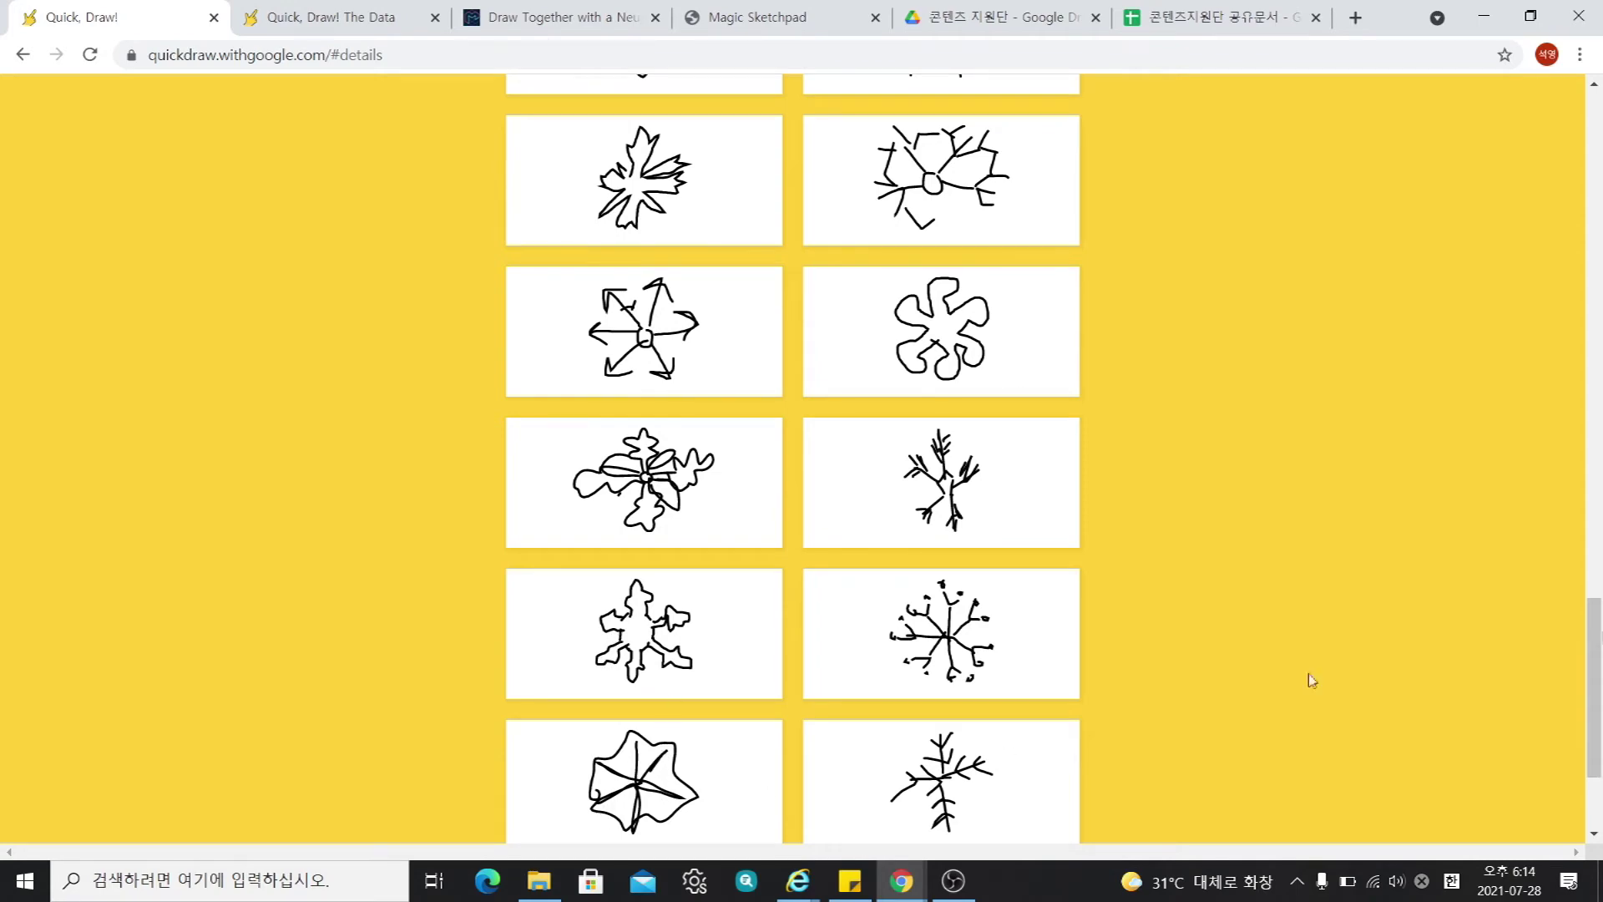
{"action": "scroll", "coordinate": [869, 580], "scroll_direction": "down", "scroll_amount": 1}
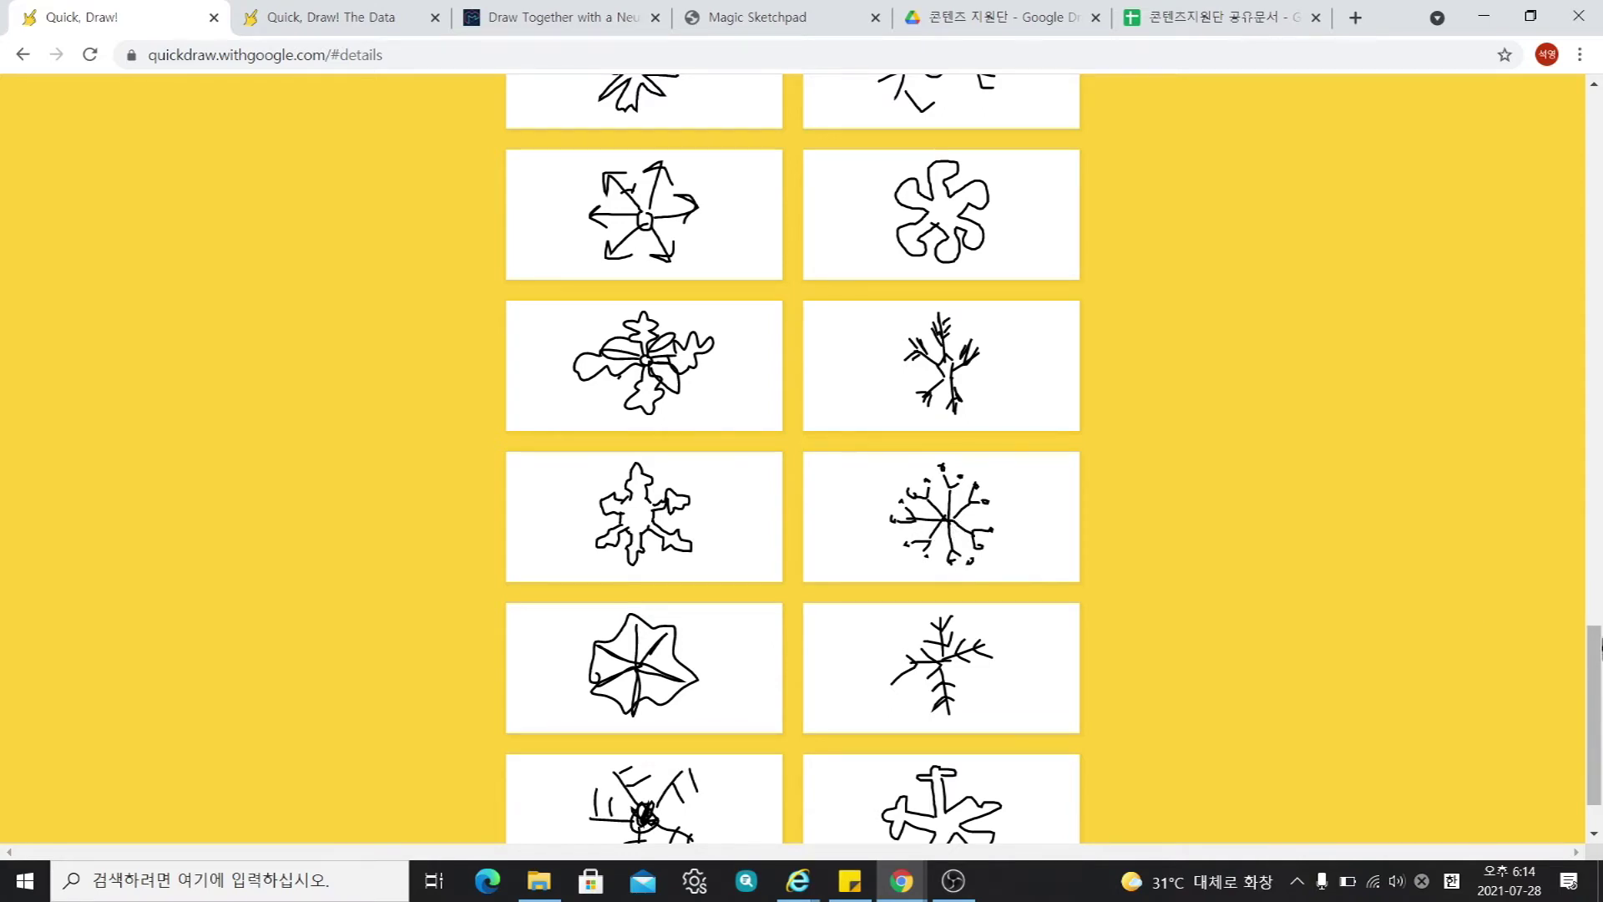
{"action": "left_click_drag", "start_coordinate": [1597, 660], "coordinate": [1598, 121]}
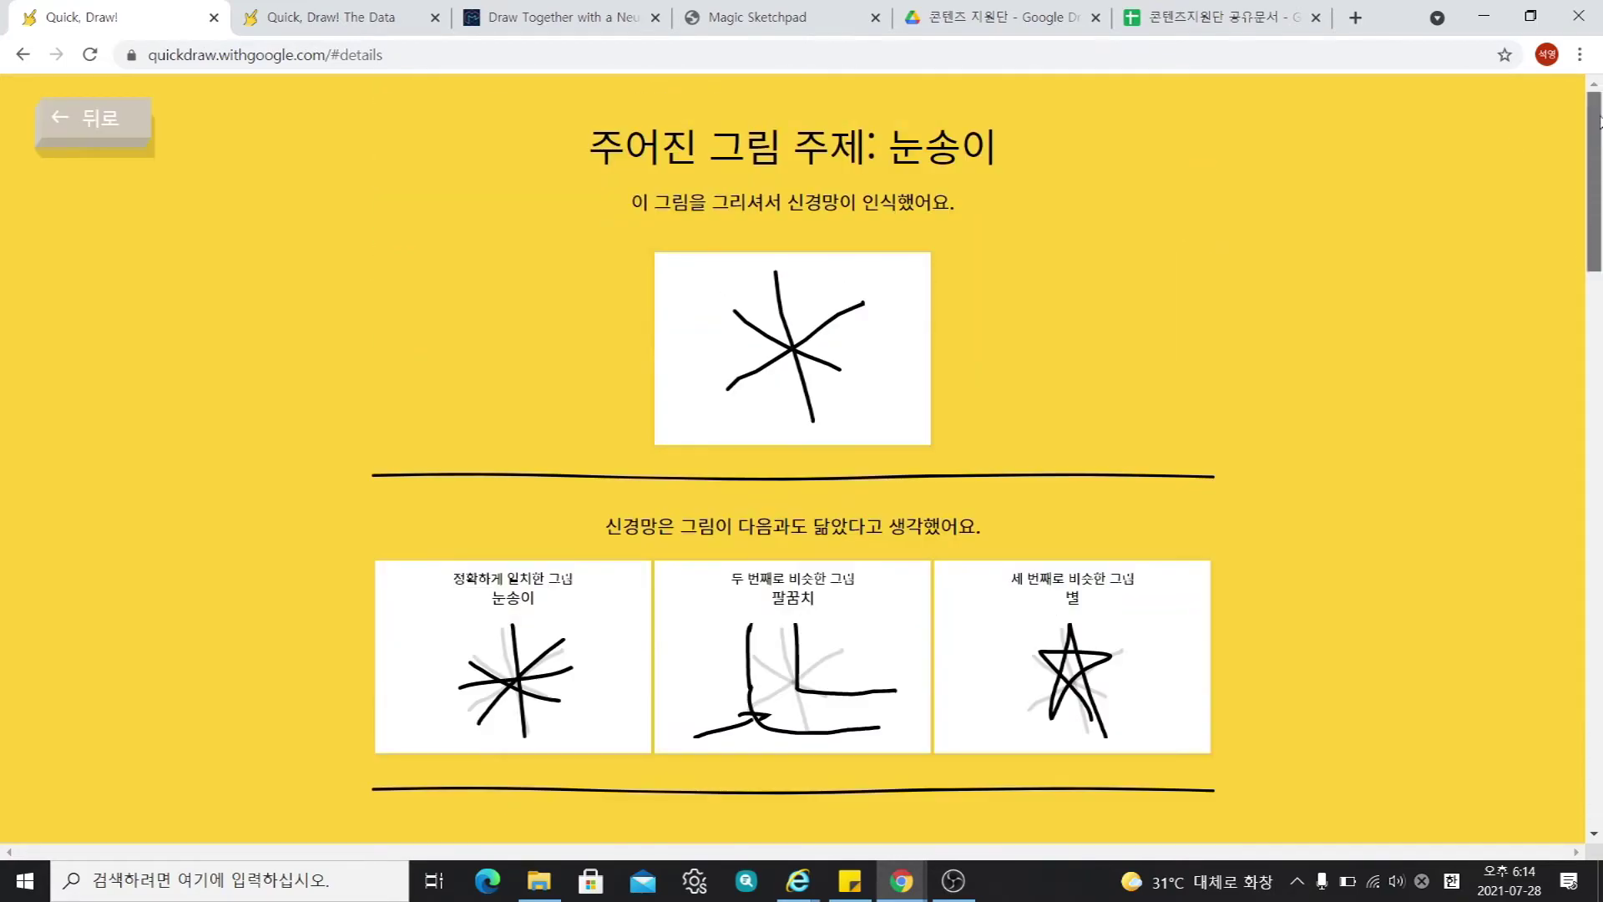
{"action": "left_click", "coordinate": [100, 140]}
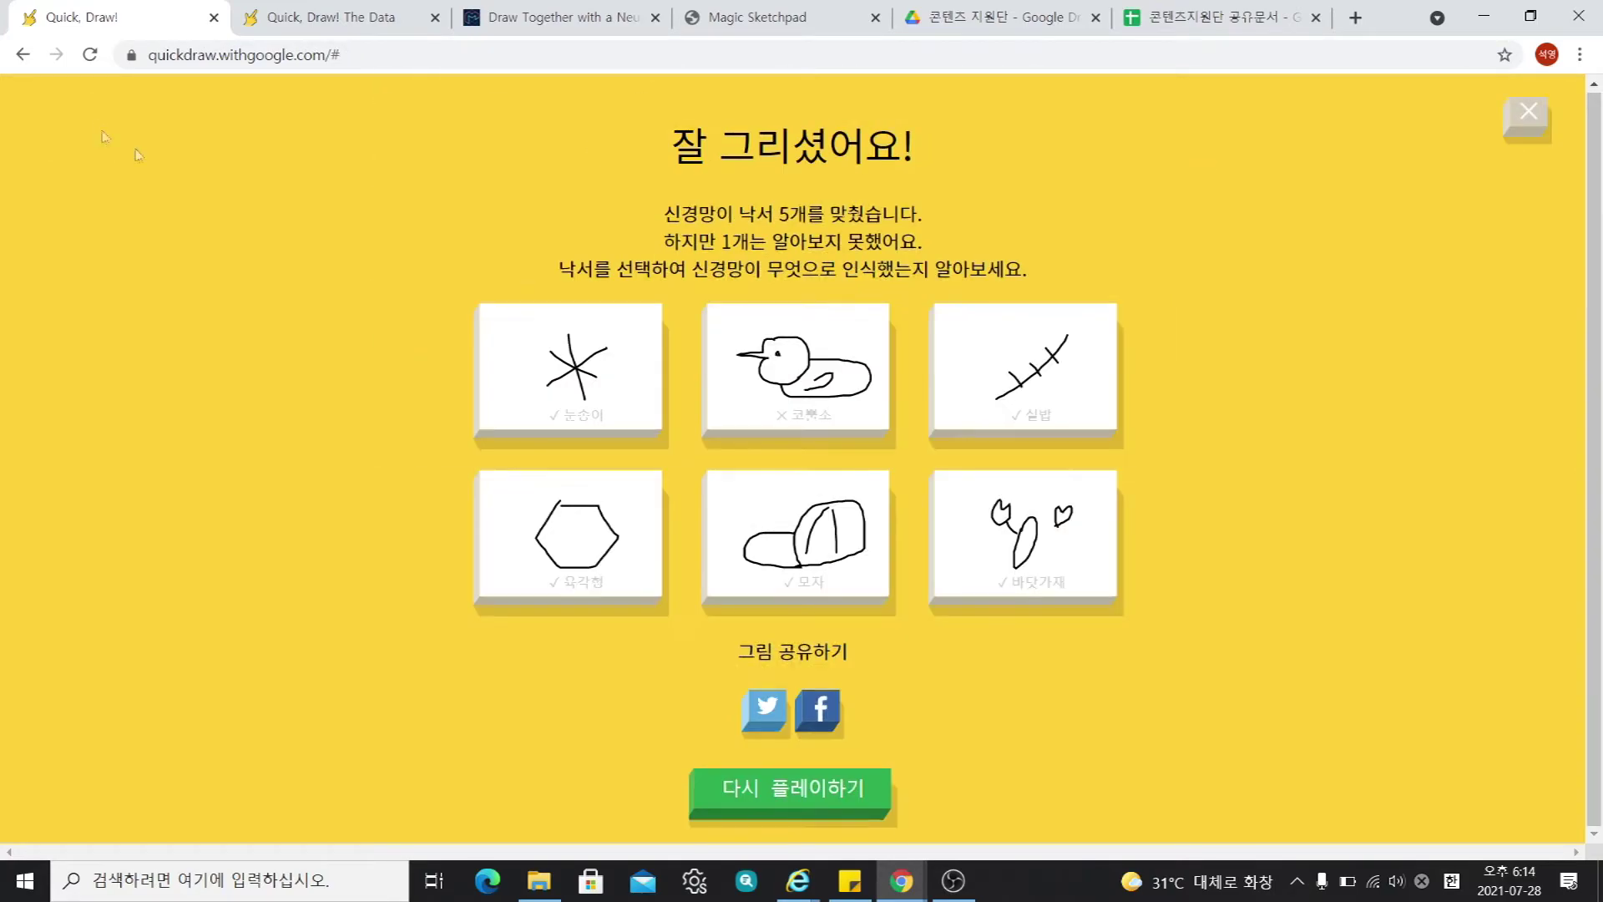
Examine what the neural network took the 코뿔소 drawing for and the example rhinoceros drawings, and return to the results overview.
{"action": "left_click", "coordinate": [799, 393]}
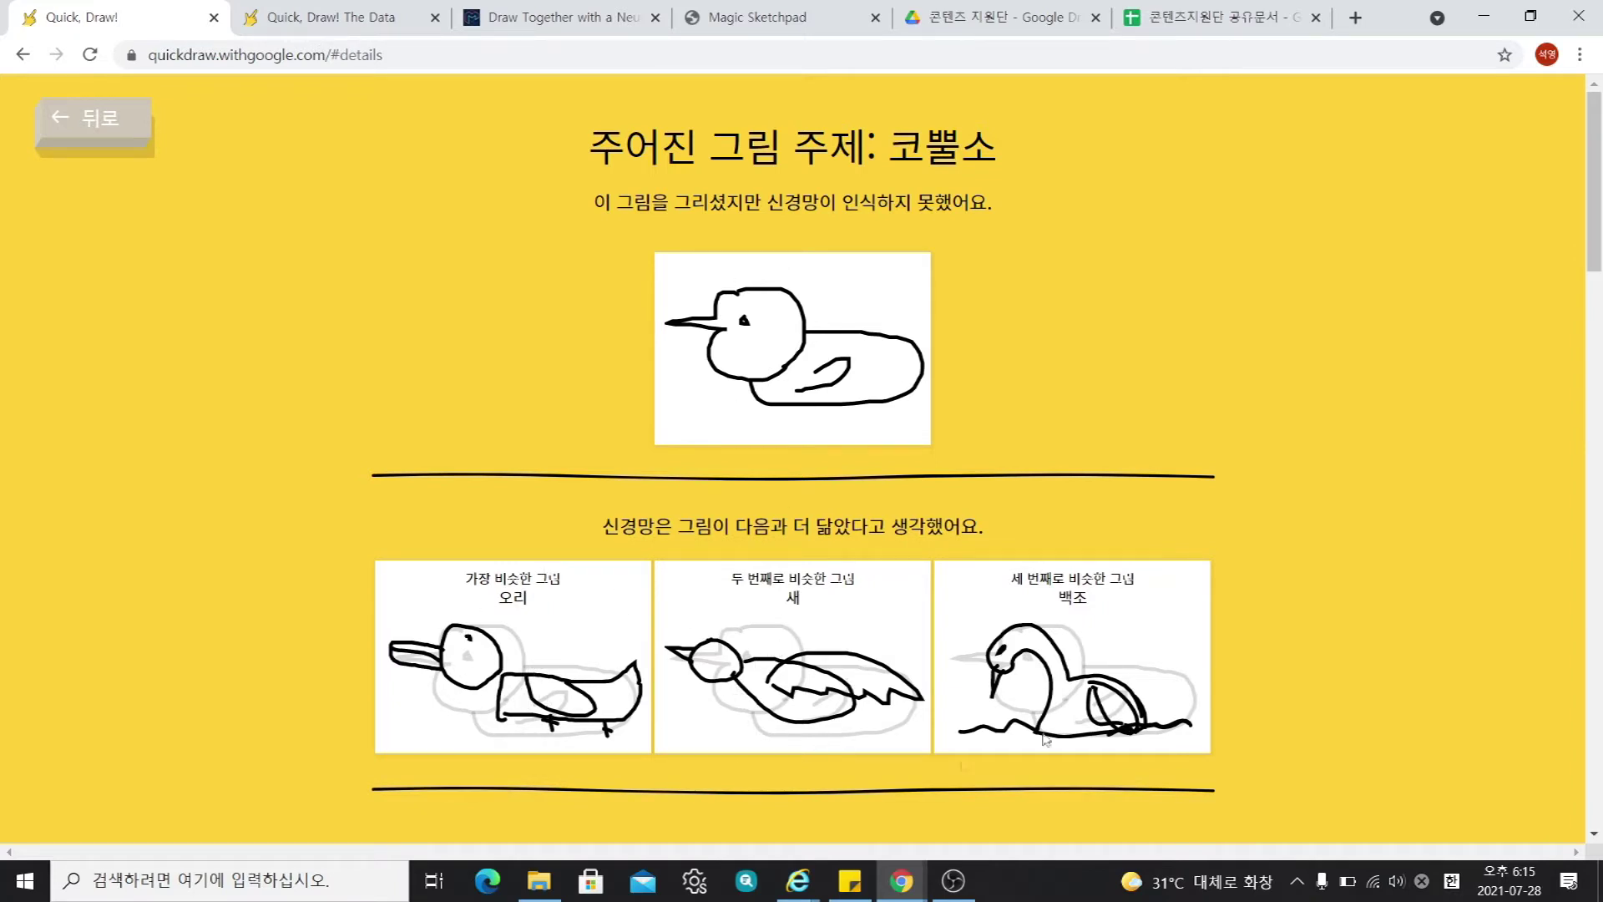
{"action": "left_click_drag", "start_coordinate": [1598, 195], "coordinate": [1594, 356]}
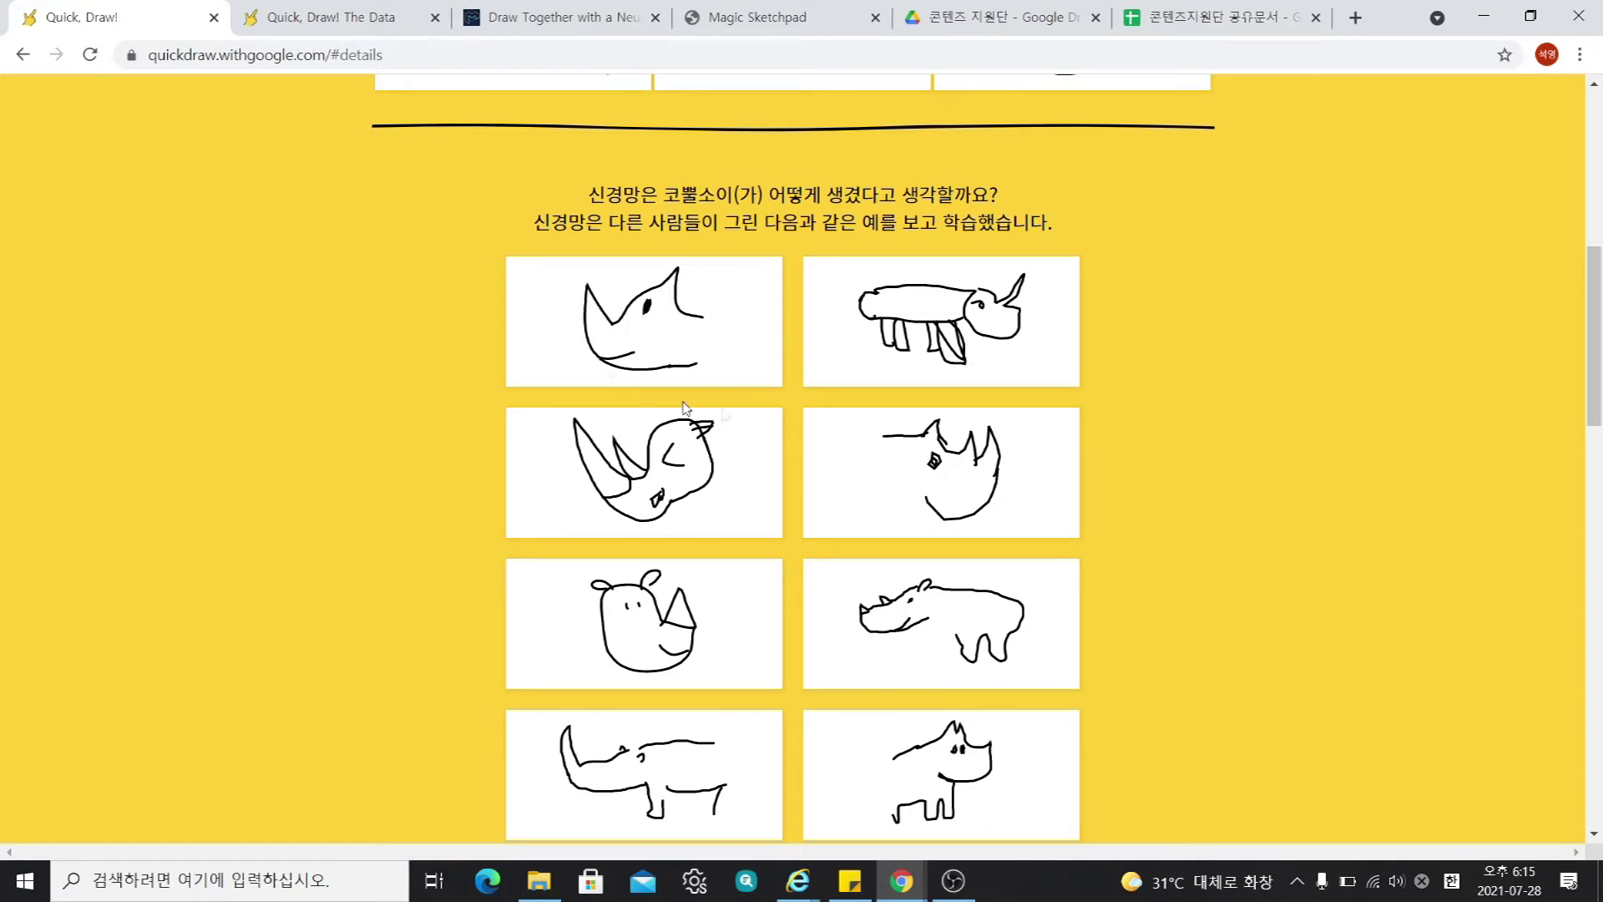
{"action": "left_click_drag", "start_coordinate": [1601, 344], "coordinate": [1600, 209]}
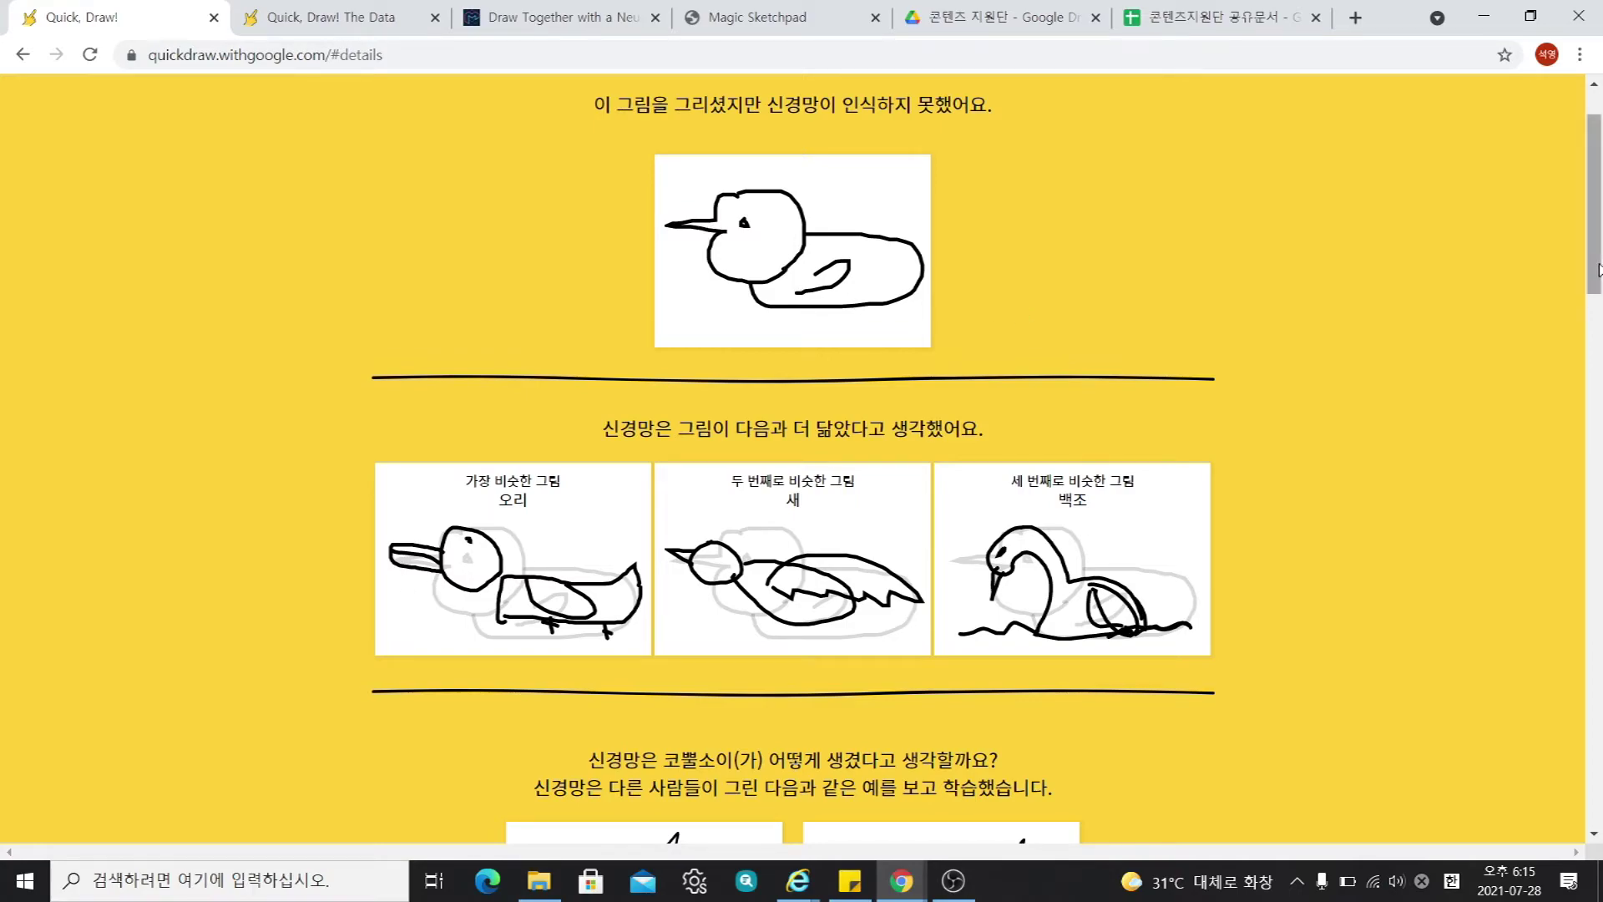
{"action": "mouse_move", "coordinate": [1598, 268]}
{"action": "left_mouse_down"}
{"action": "mouse_move", "coordinate": [1593, 768]}
{"action": "mouse_move", "coordinate": [1561, 804]}
{"action": "left_mouse_up"}
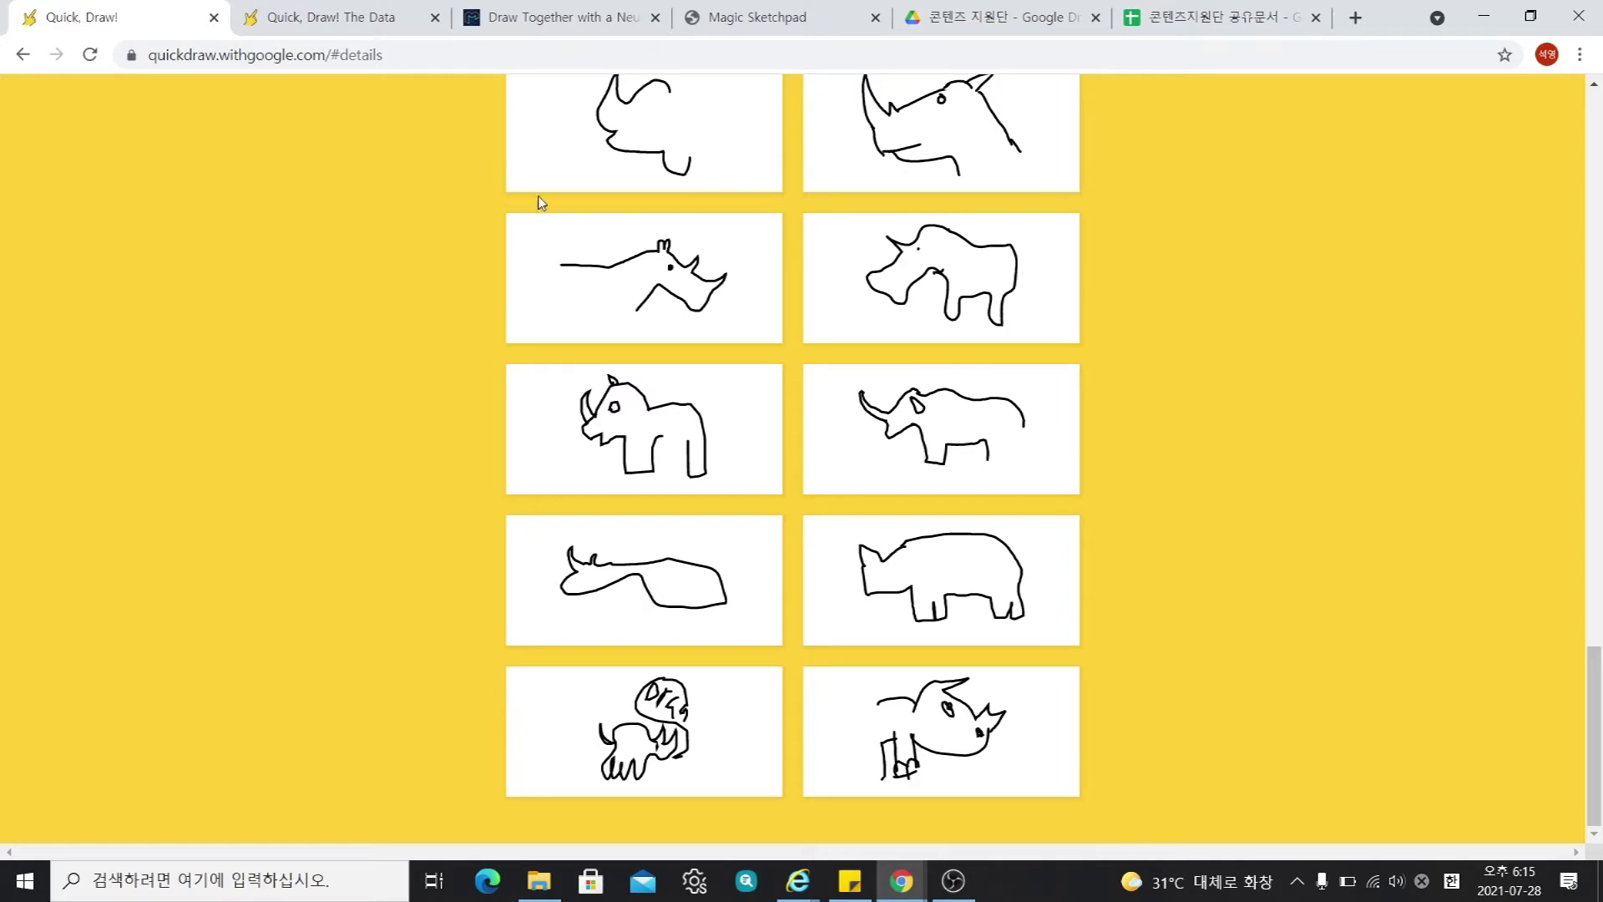
{"action": "left_click", "coordinate": [25, 56]}
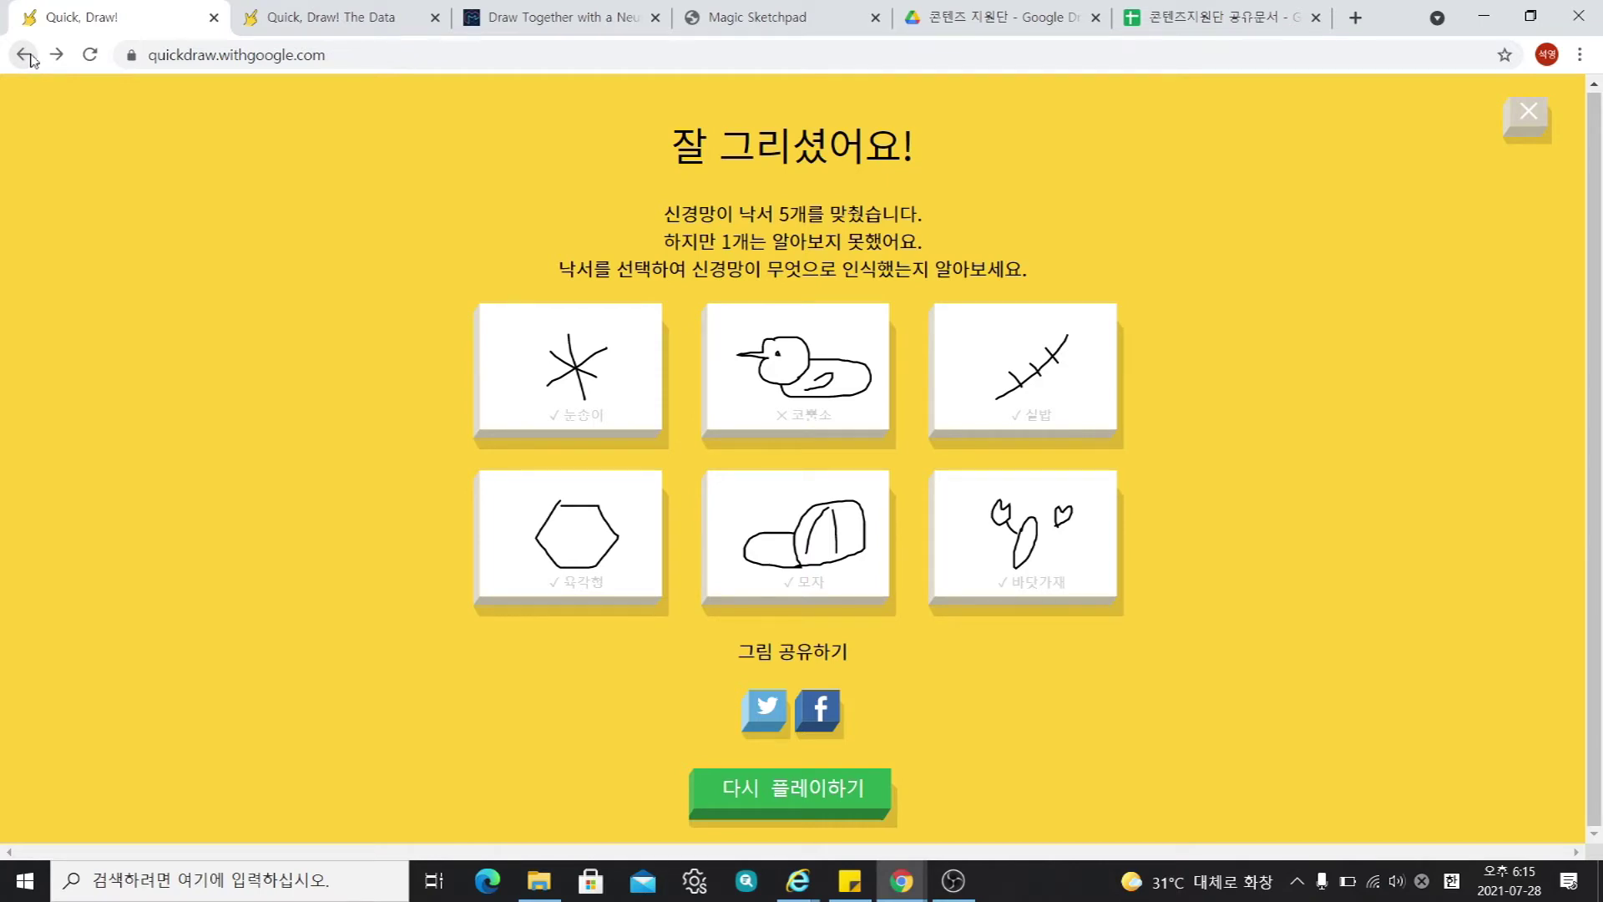
Reload the game's start page from quickdraw.withgoogle.com and open the linked open-source doodle data set.
{"action": "left_click", "coordinate": [208, 55]}
{"action": "key", "text": "Return"}
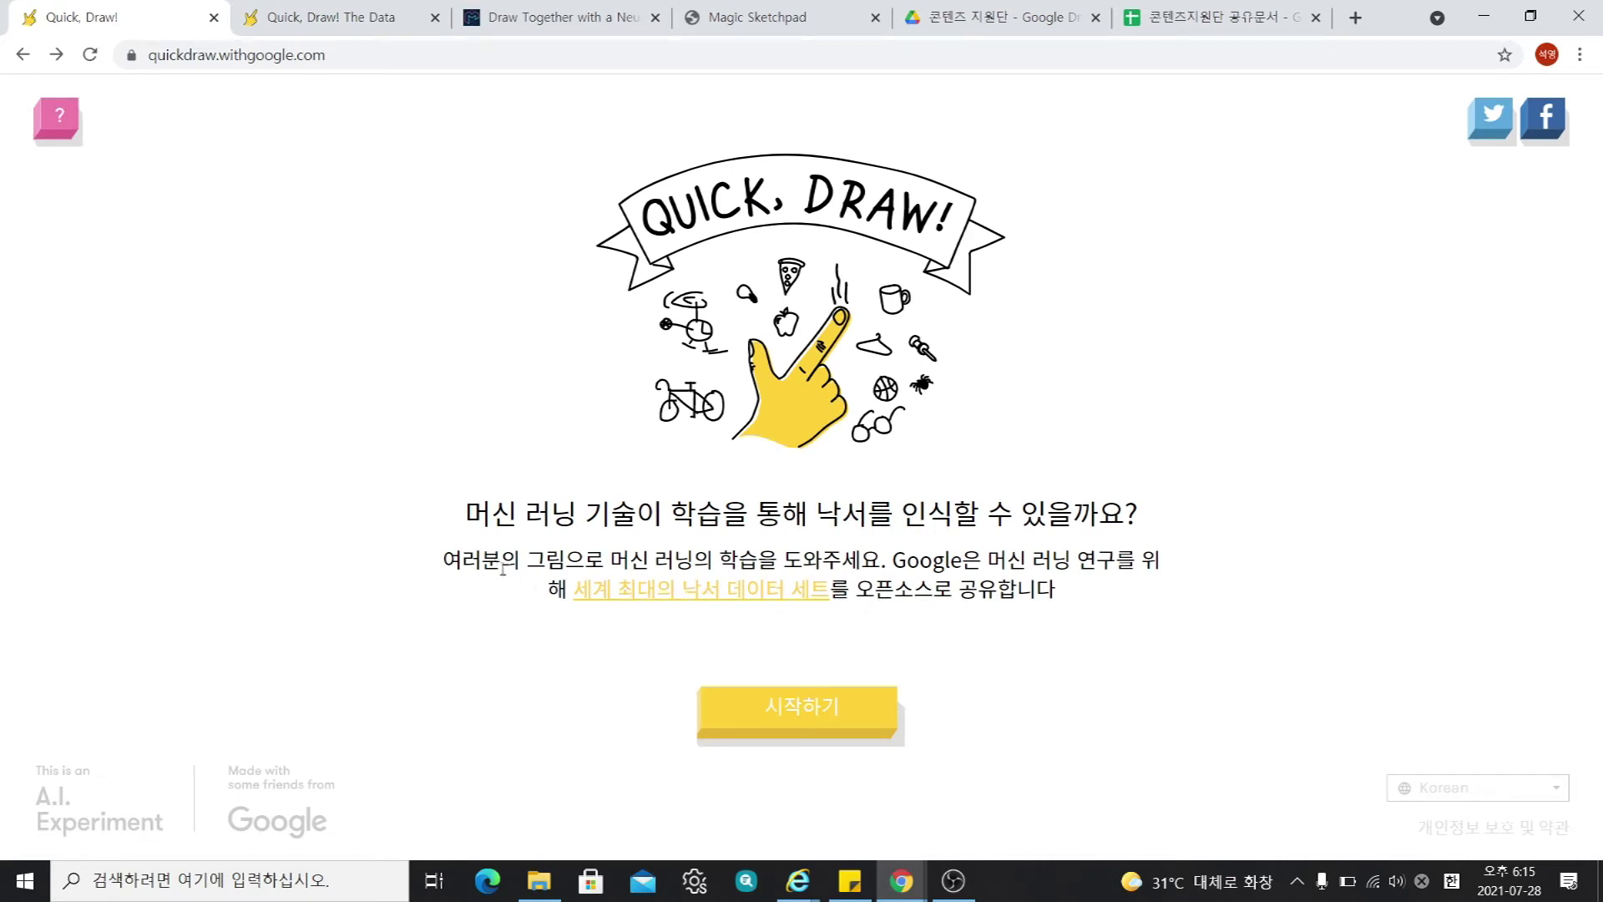
{"action": "left_click", "coordinate": [622, 603]}
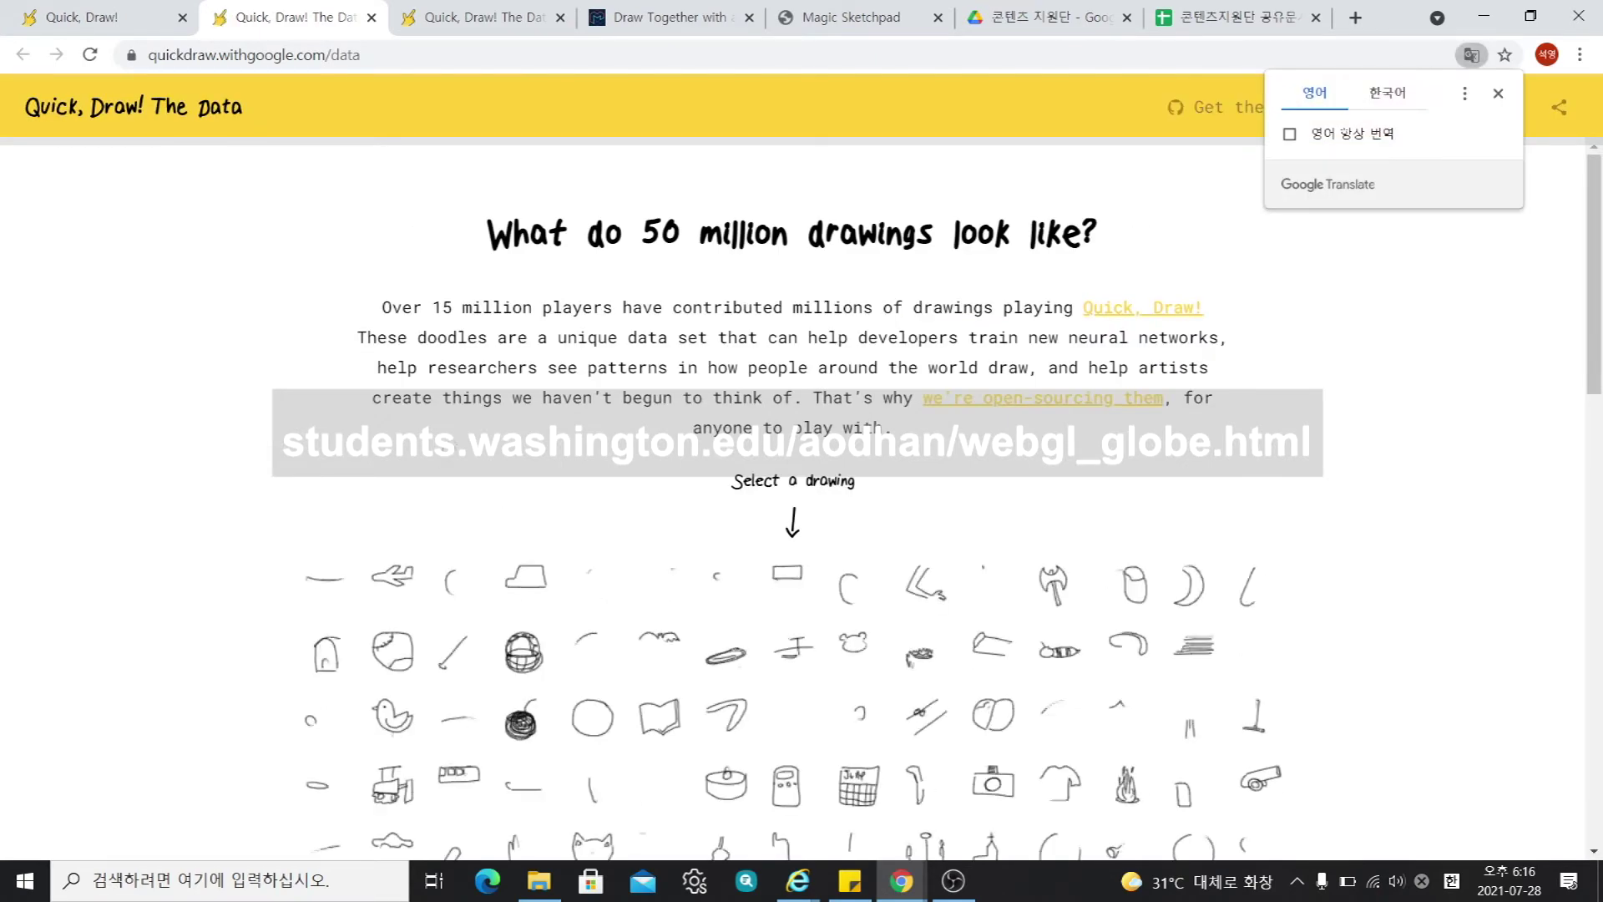
Look through the grid of drawing categories in the data set and open the penguin collection.
{"action": "scroll", "coordinate": [467, 401], "scroll_direction": "down", "scroll_amount": 2}
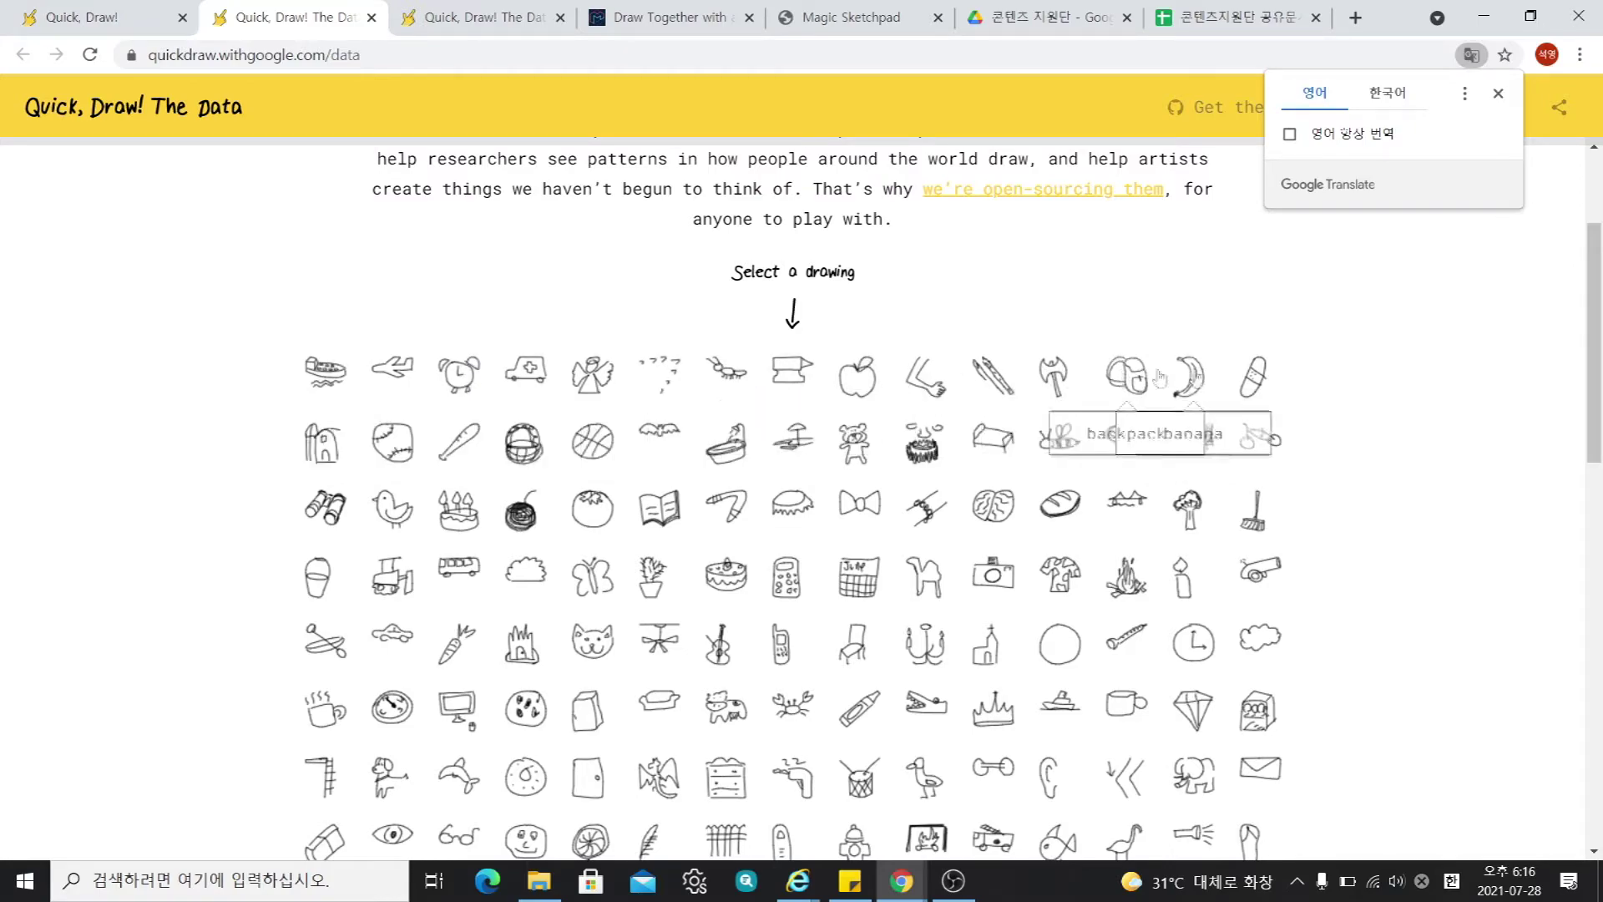
{"action": "scroll", "coordinate": [300, 688], "scroll_direction": "down", "scroll_amount": 2}
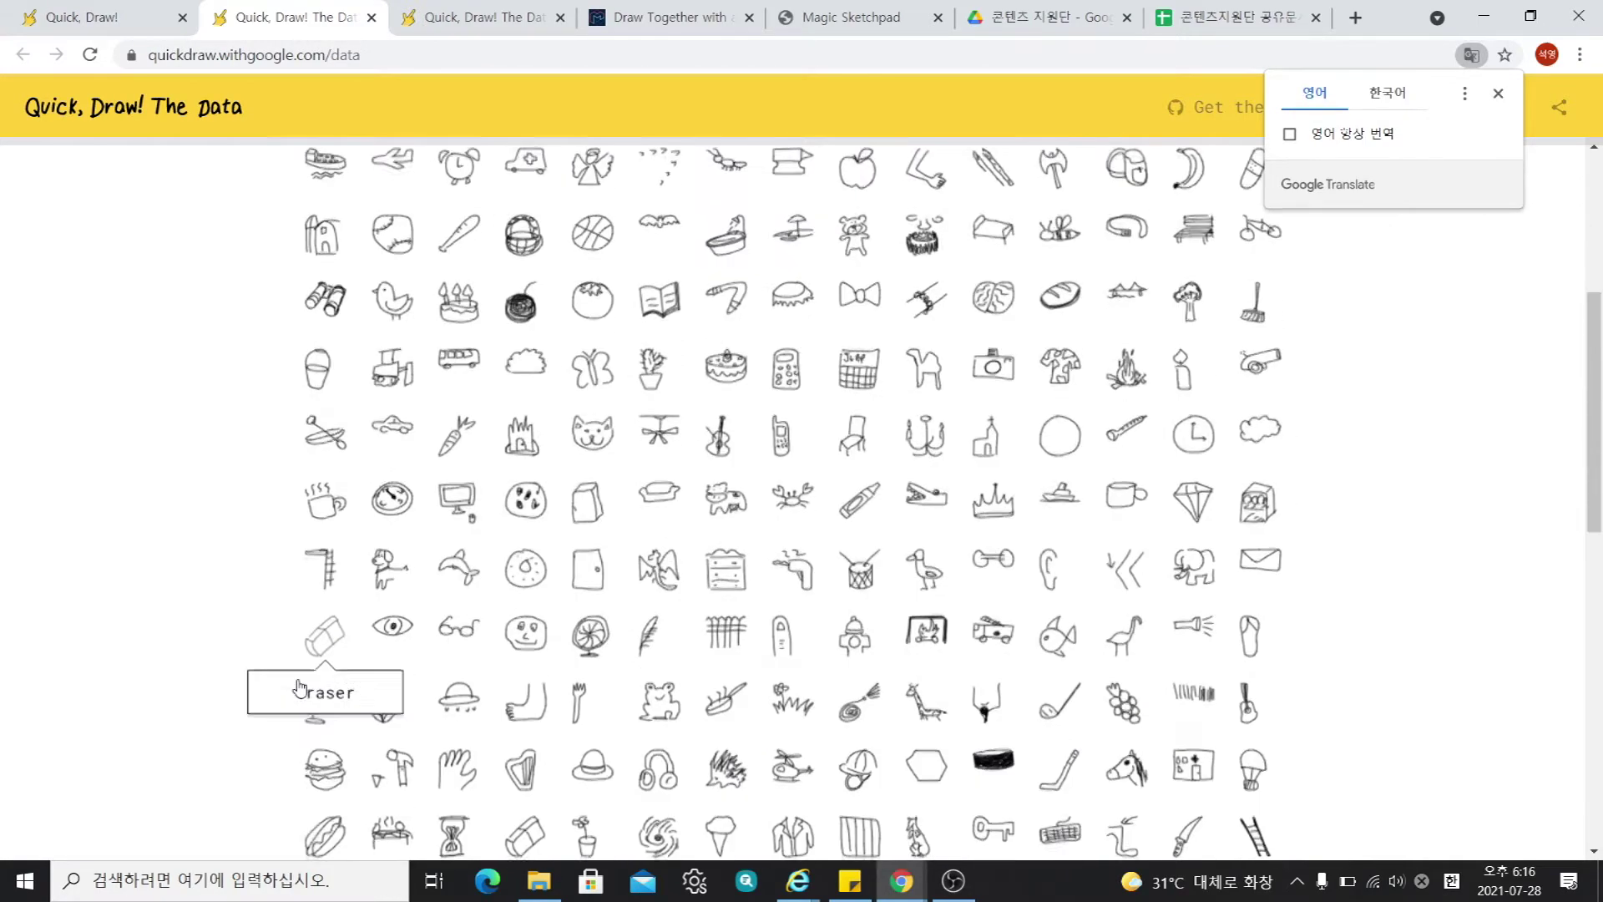
{"action": "scroll", "coordinate": [300, 689], "scroll_direction": "down", "scroll_amount": 5}
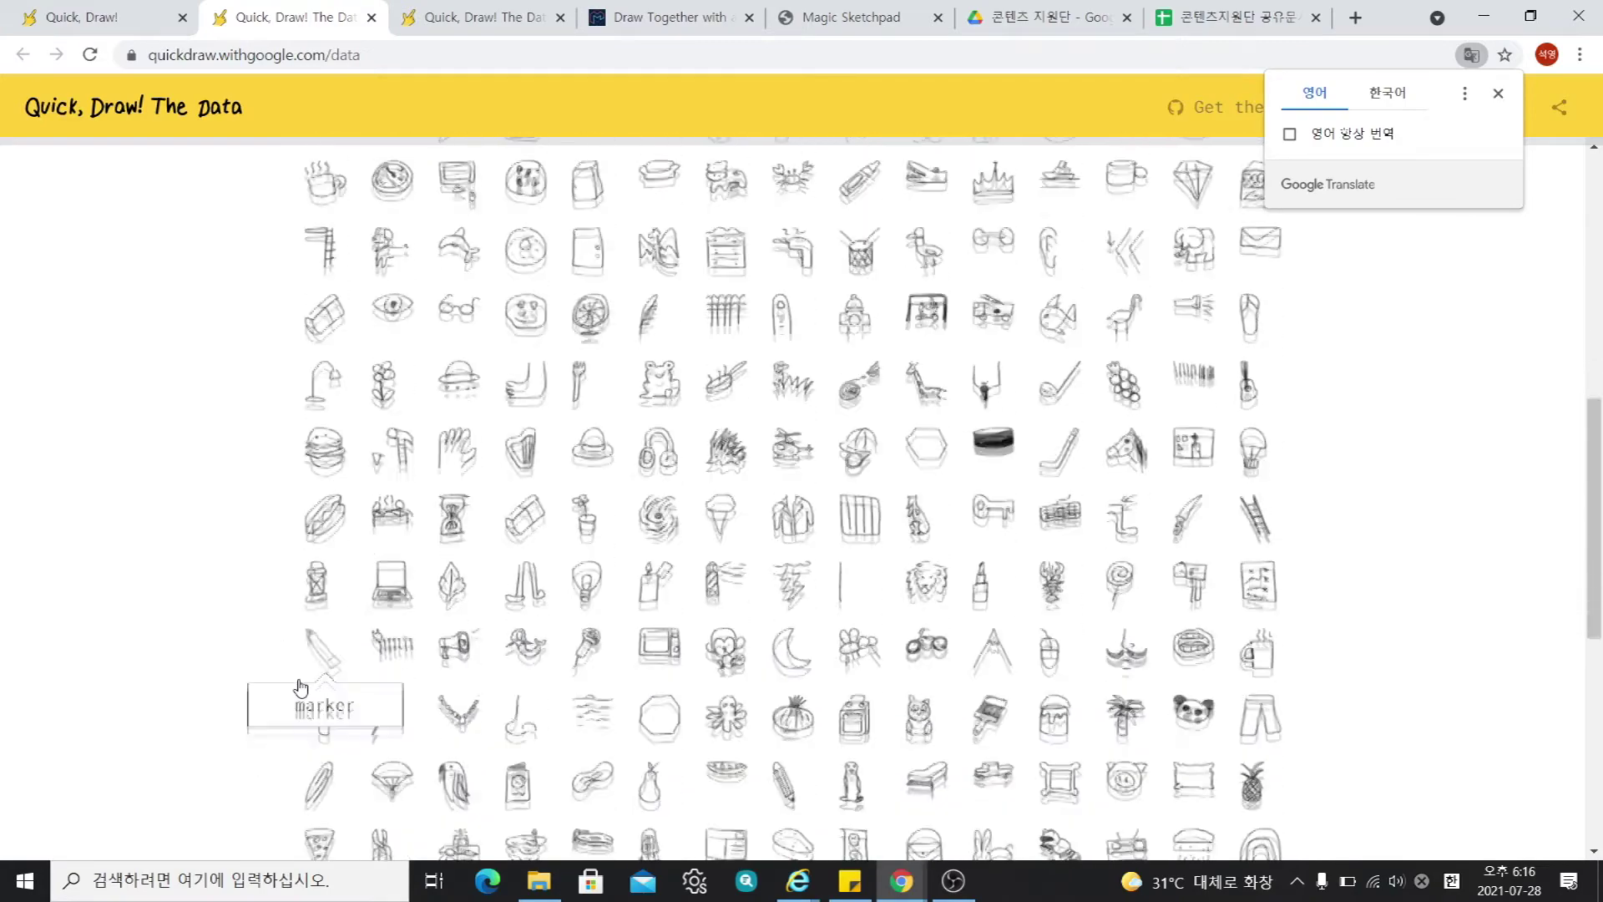
{"action": "scroll", "coordinate": [300, 689], "scroll_direction": "down", "scroll_amount": 1}
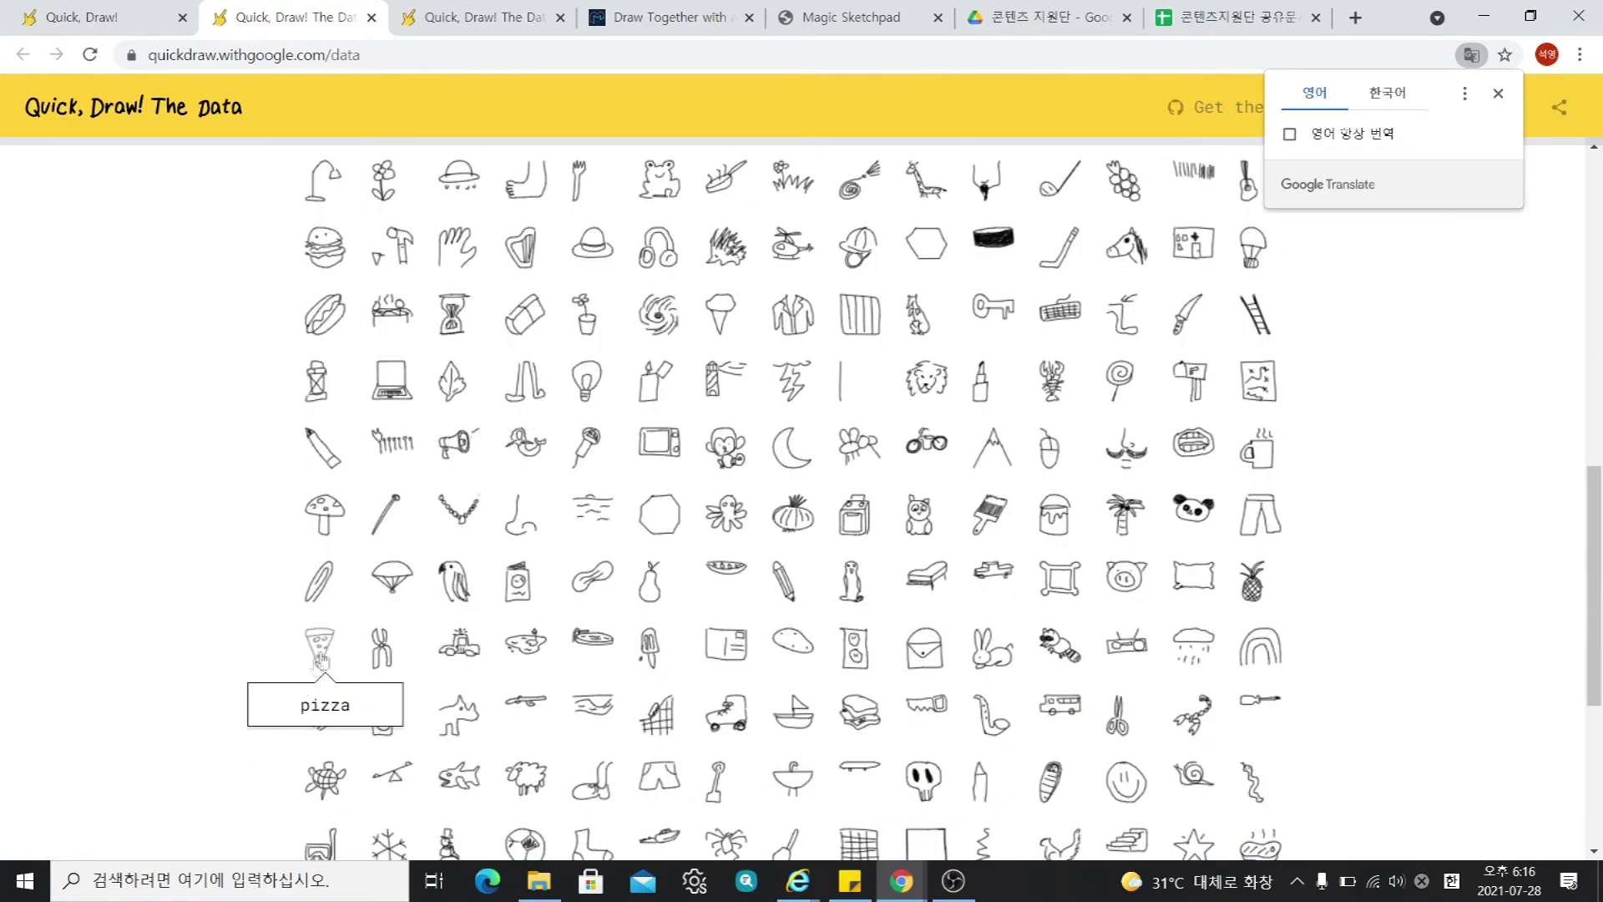
{"action": "left_click", "coordinate": [850, 585]}
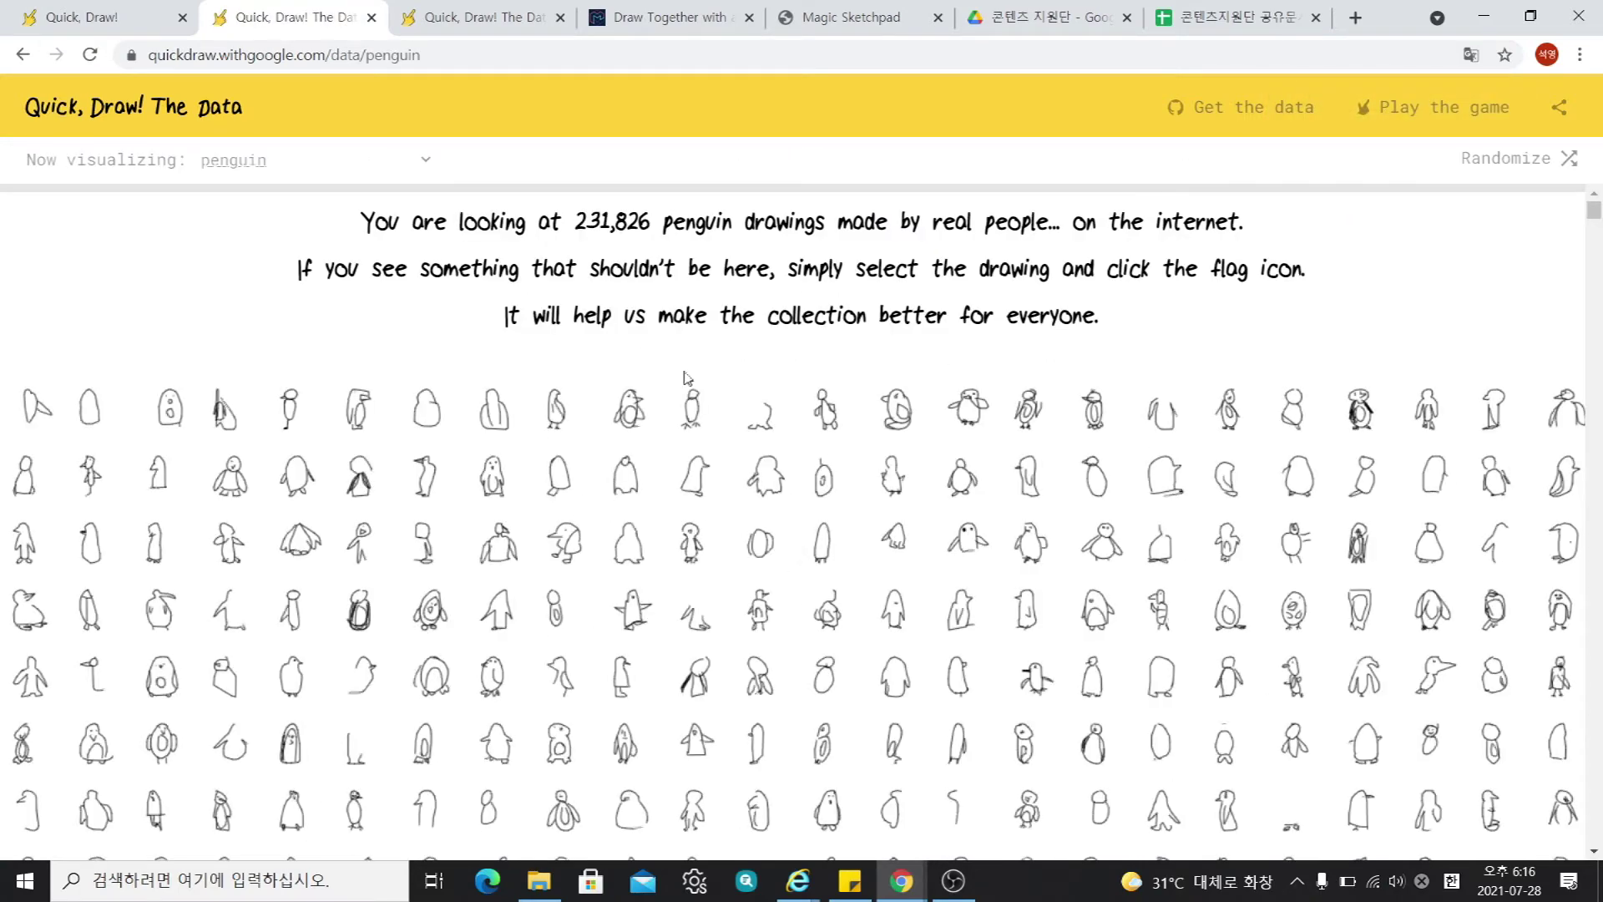
Browse the penguin drawings contributed by players to compare their shapes and spot unusual ones.
{"action": "scroll", "coordinate": [659, 355], "scroll_direction": "down", "scroll_amount": 2}
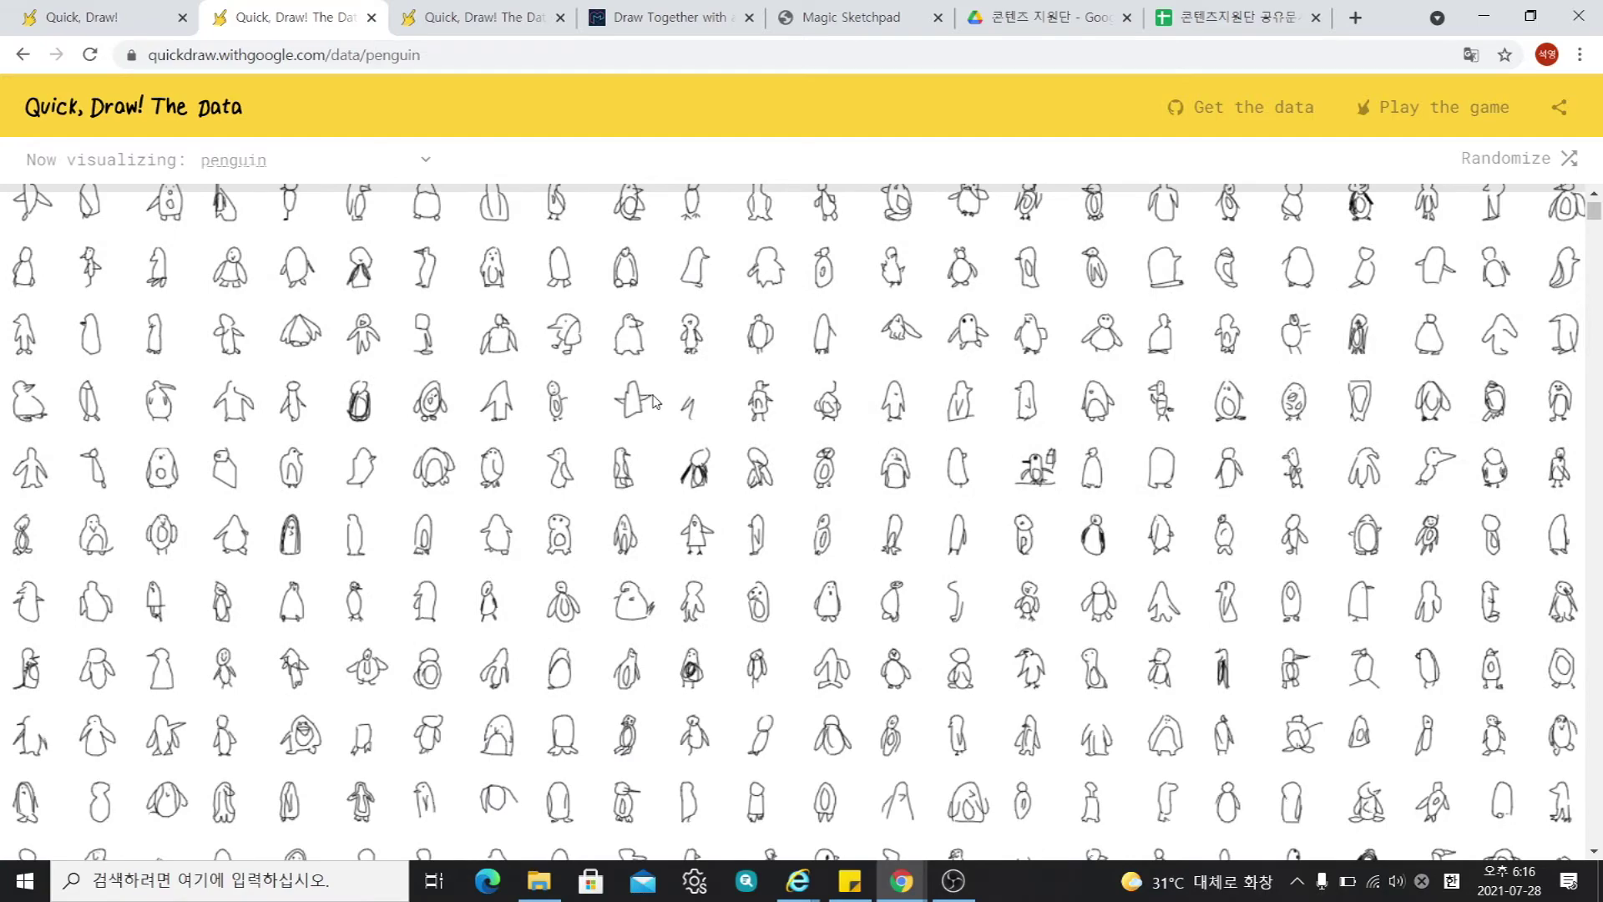
{"action": "scroll", "coordinate": [654, 399], "scroll_direction": "up", "scroll_amount": 2}
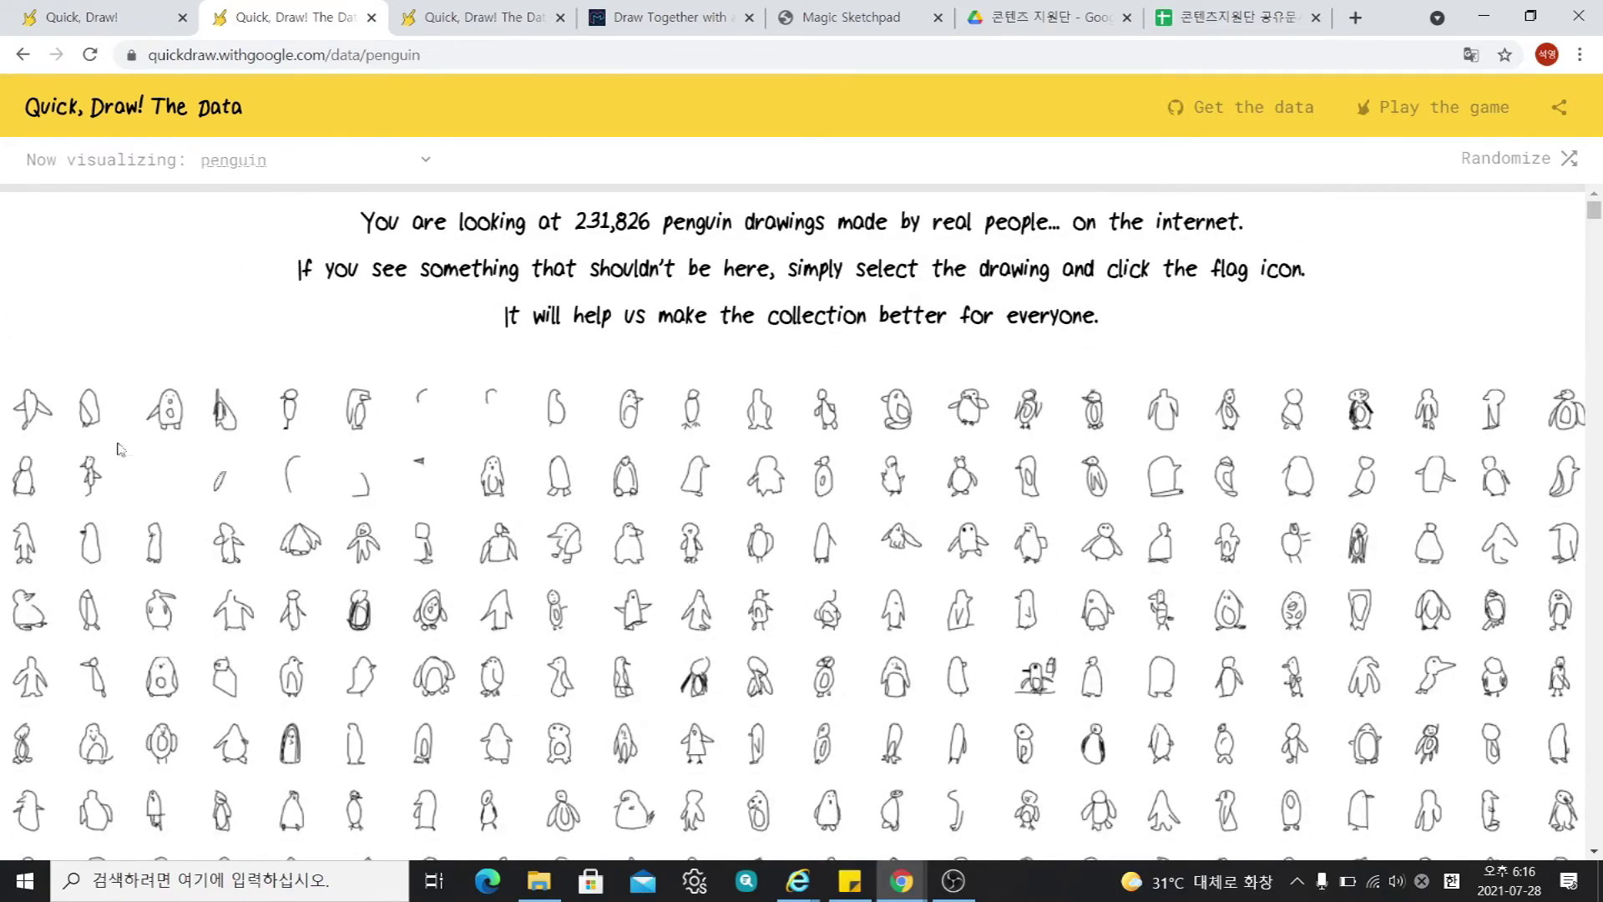
{"action": "scroll", "coordinate": [807, 451], "scroll_direction": "down", "scroll_amount": 3}
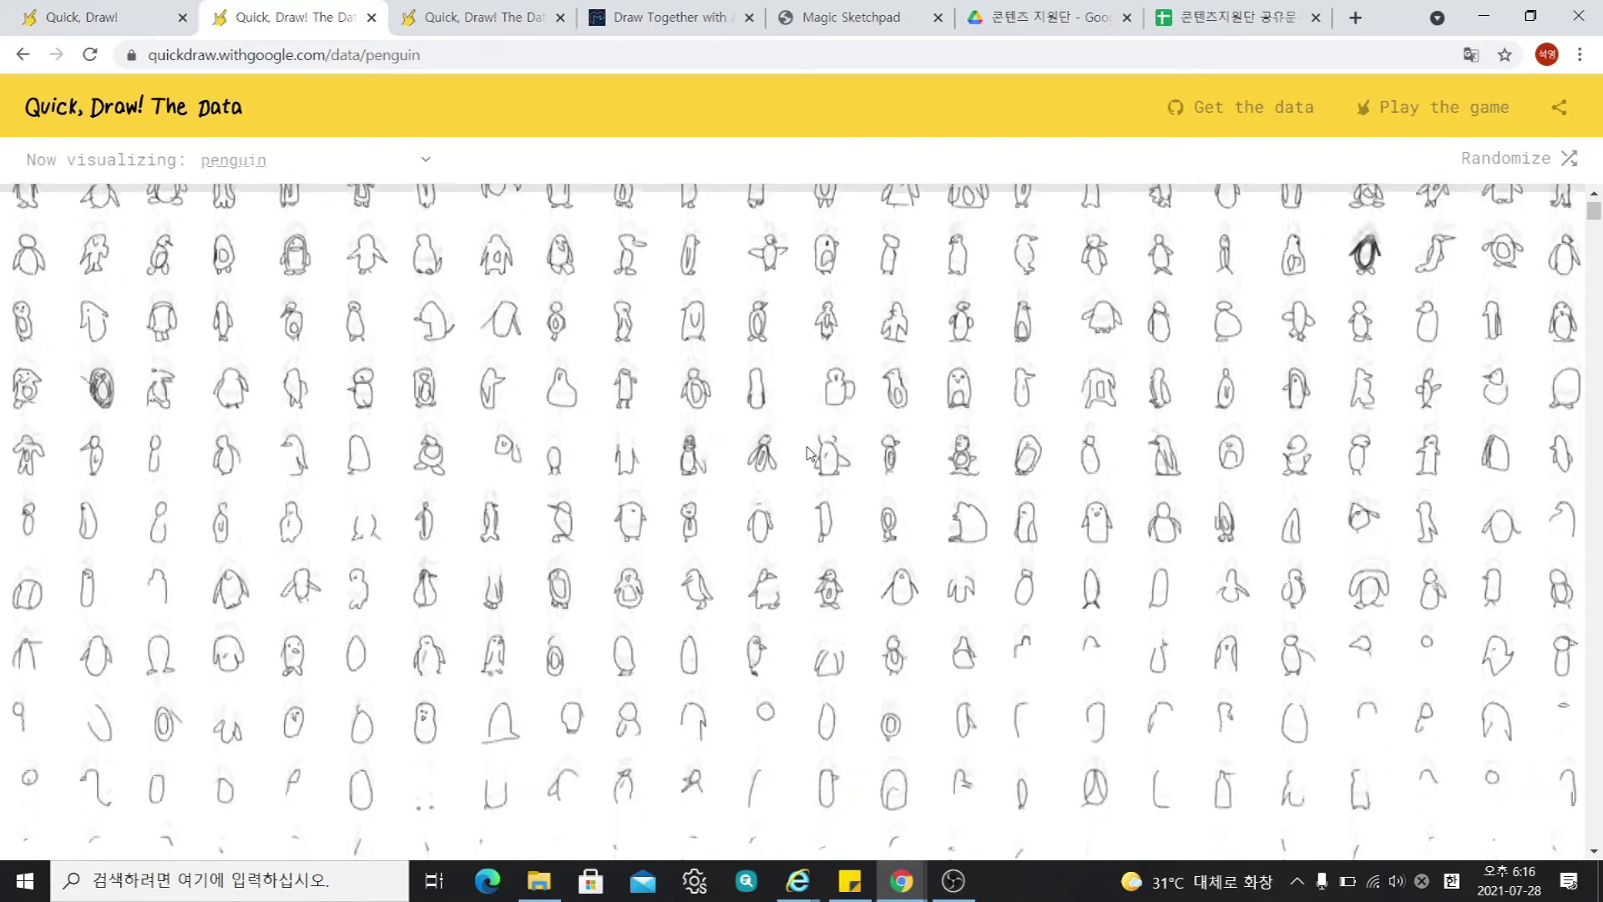
{"action": "scroll", "coordinate": [806, 451], "scroll_direction": "down", "scroll_amount": 2}
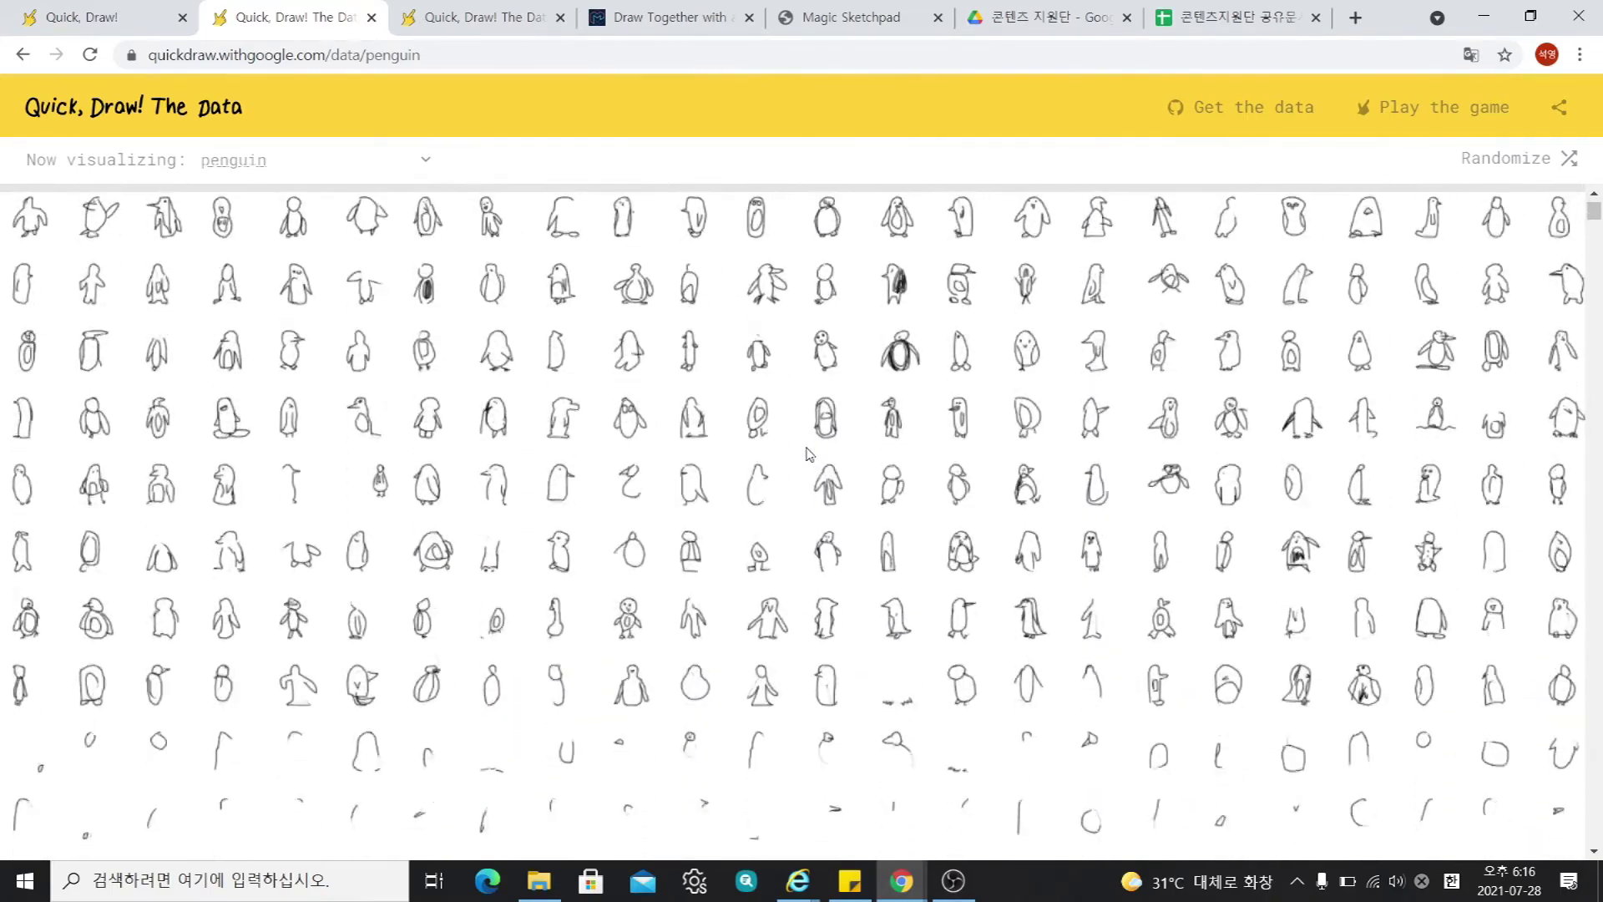
{"action": "scroll", "coordinate": [807, 453], "scroll_direction": "down", "scroll_amount": 2}
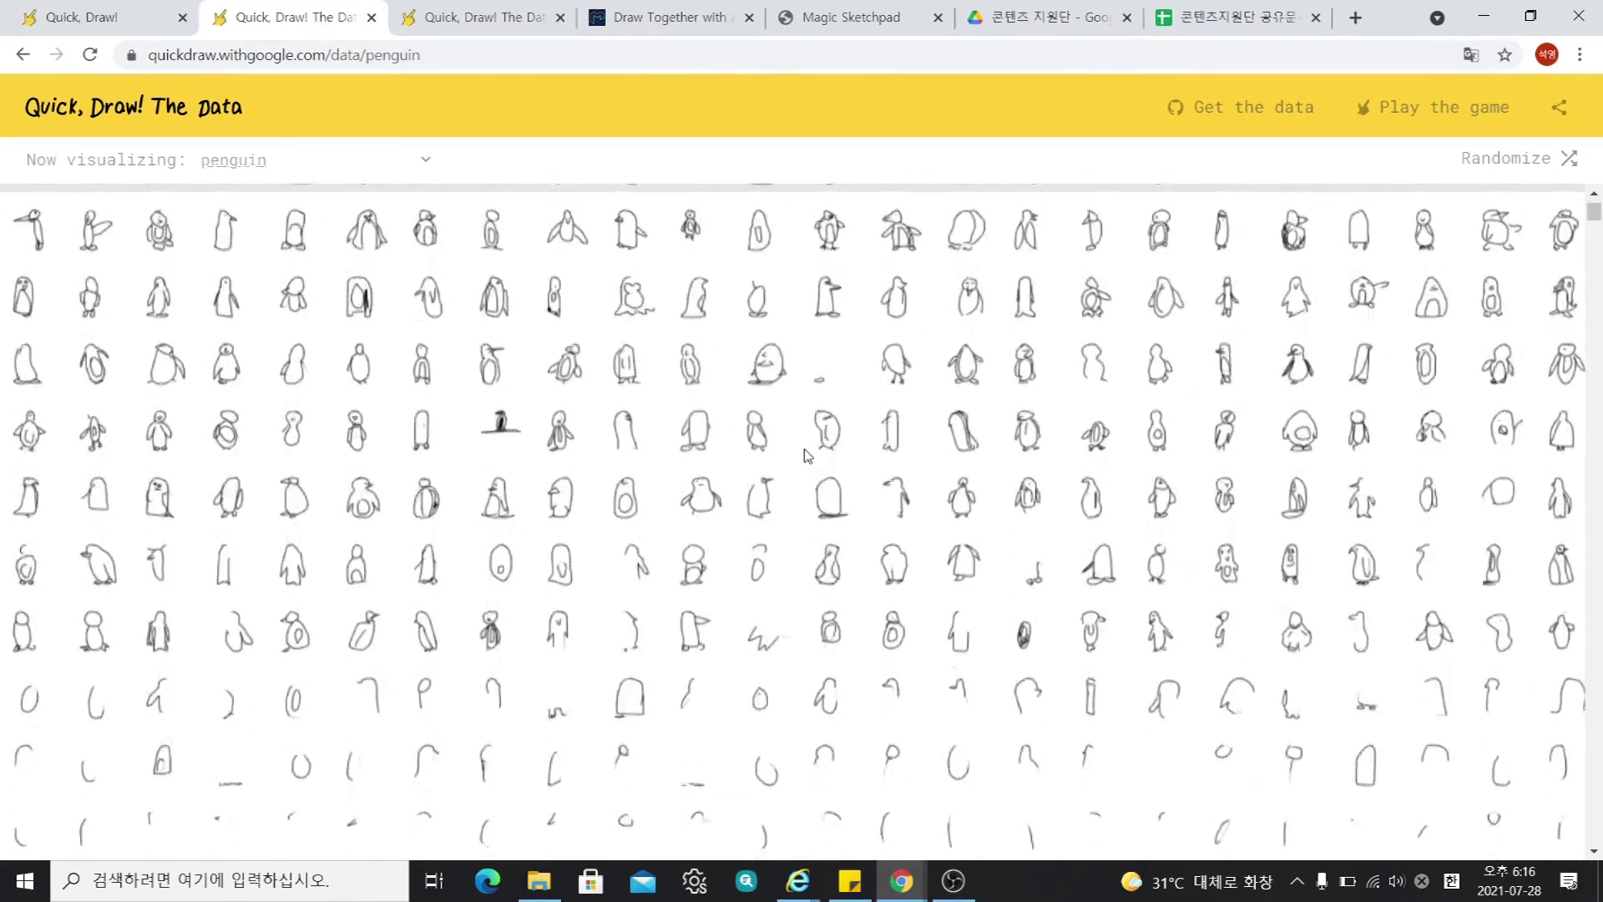
{"action": "scroll", "coordinate": [807, 455], "scroll_direction": "down", "scroll_amount": 1}
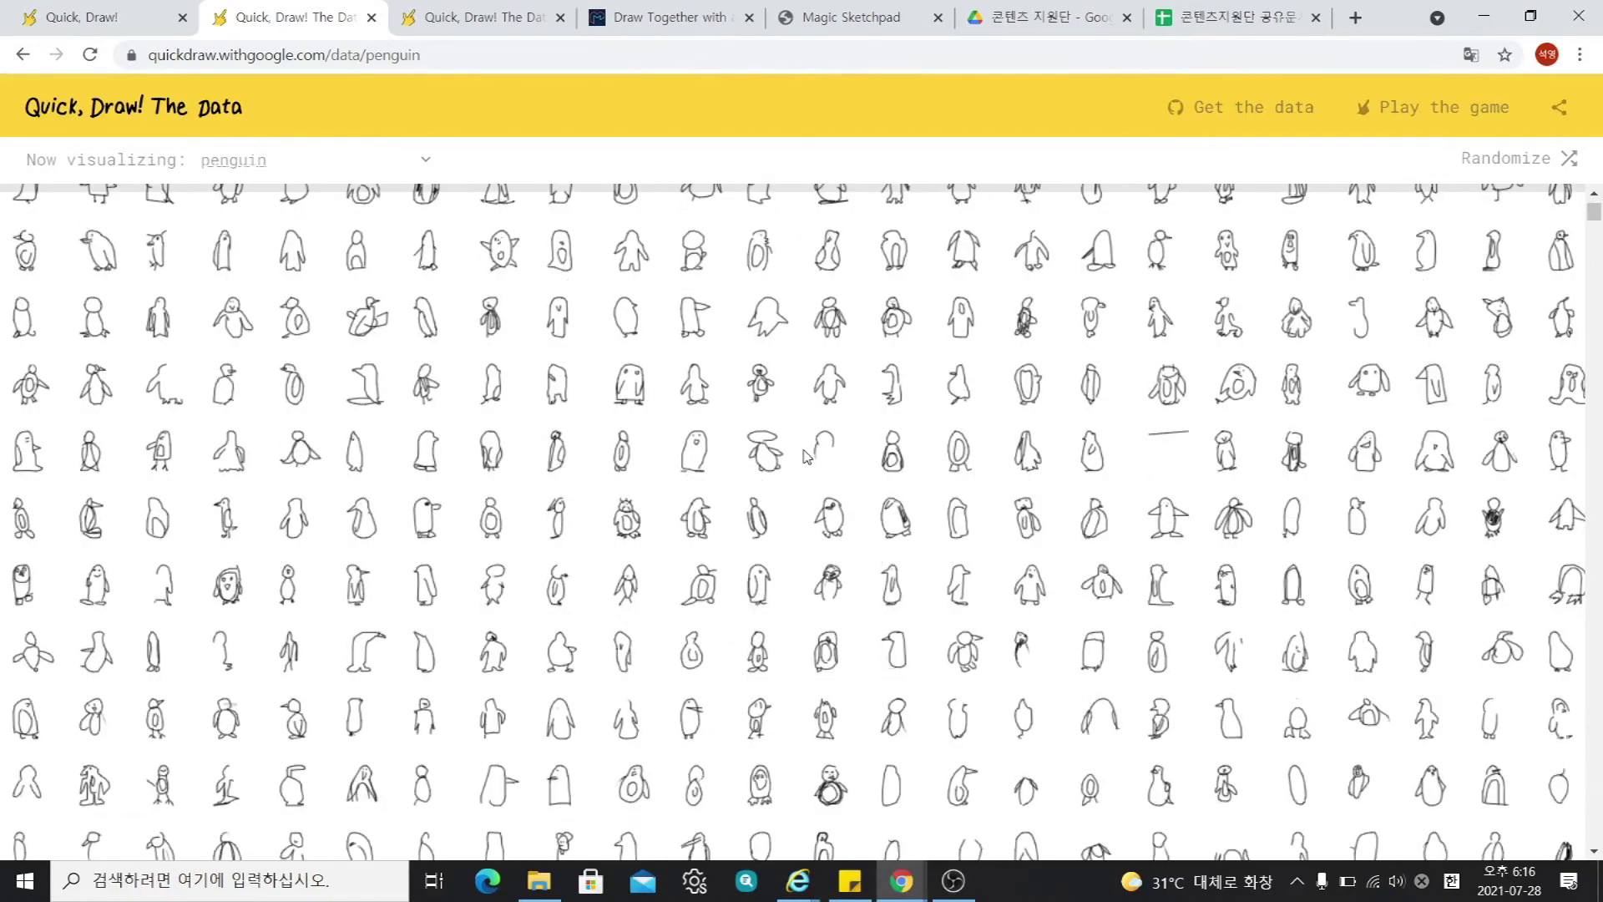
{"action": "scroll", "coordinate": [806, 455], "scroll_direction": "down", "scroll_amount": 2}
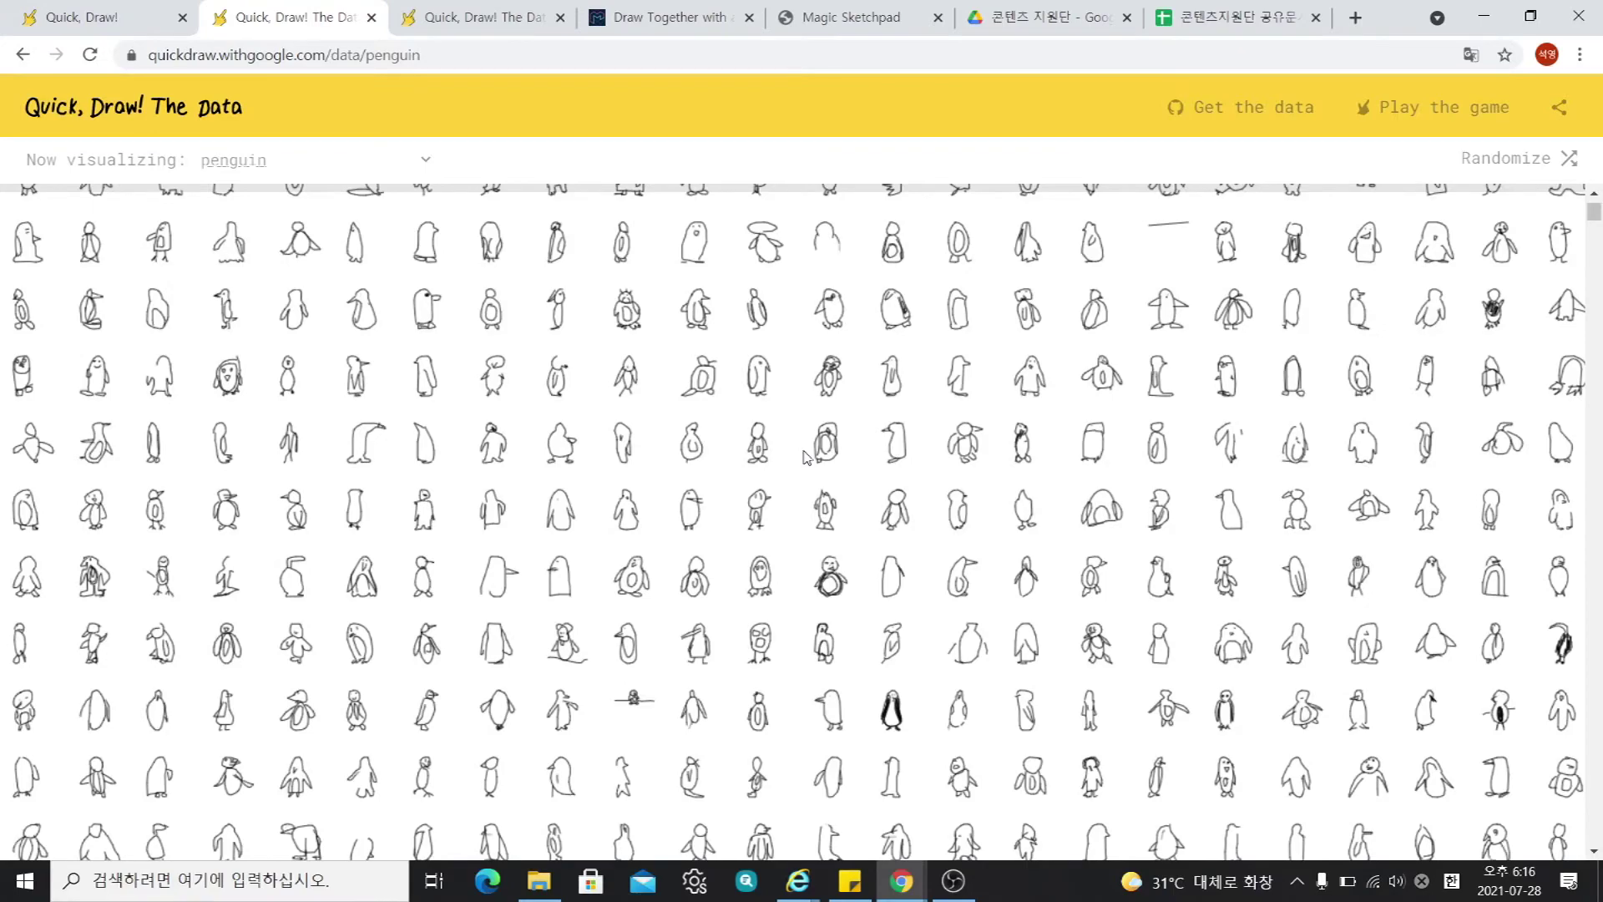
{"action": "scroll", "coordinate": [807, 455], "scroll_direction": "down", "scroll_amount": 3}
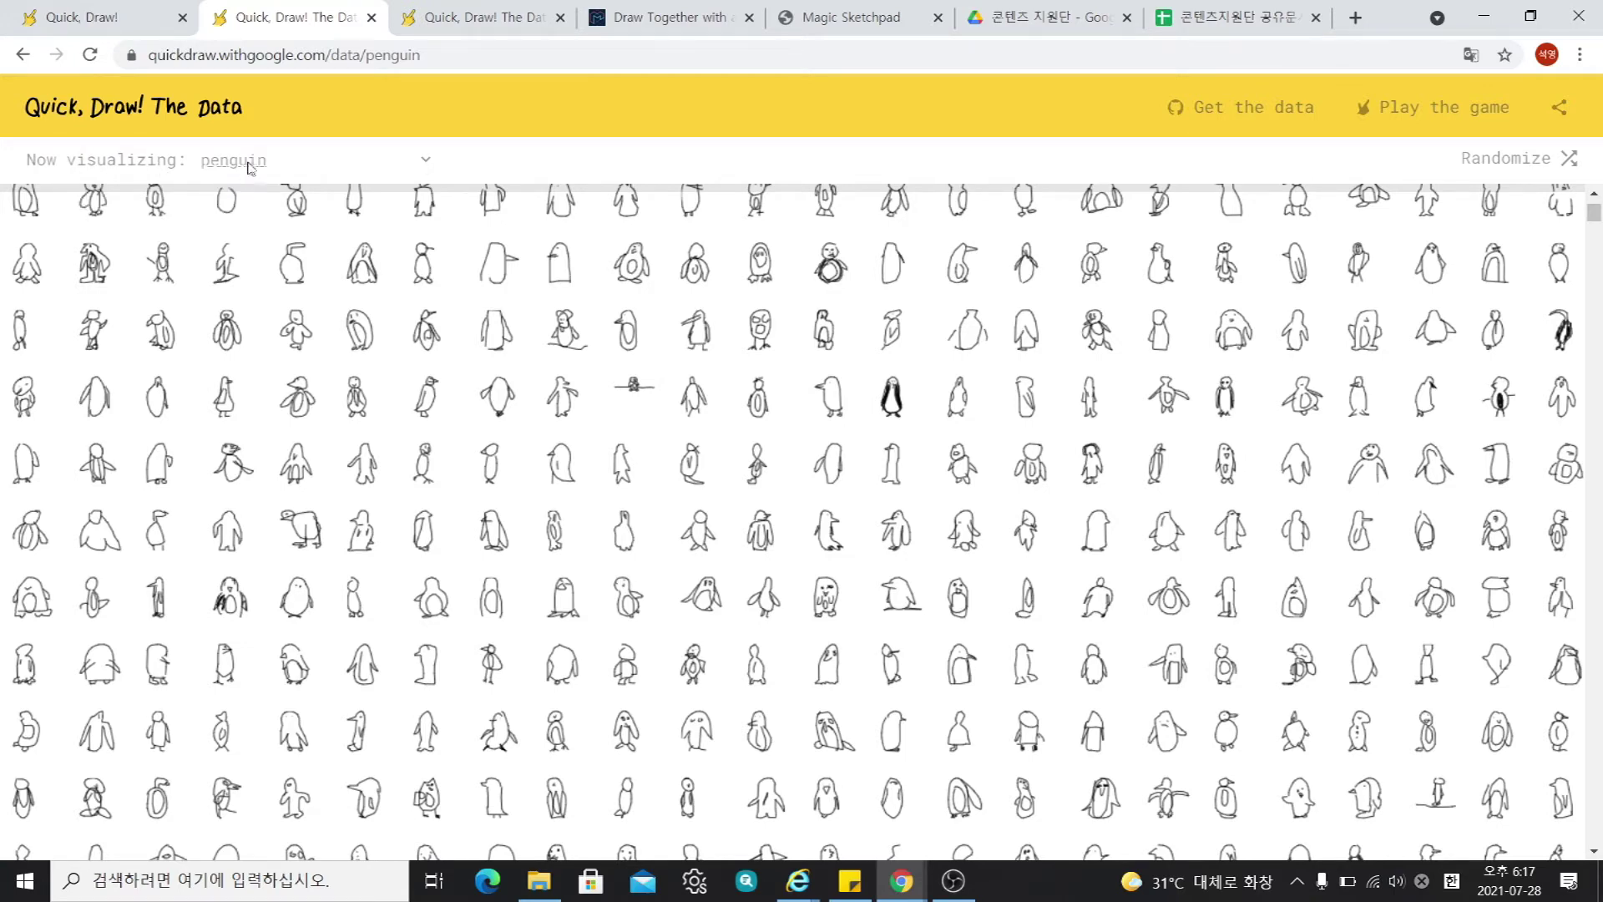
Switch the data set from penguin to the panda collection and browse its drawings.
{"action": "left_click", "coordinate": [426, 163]}
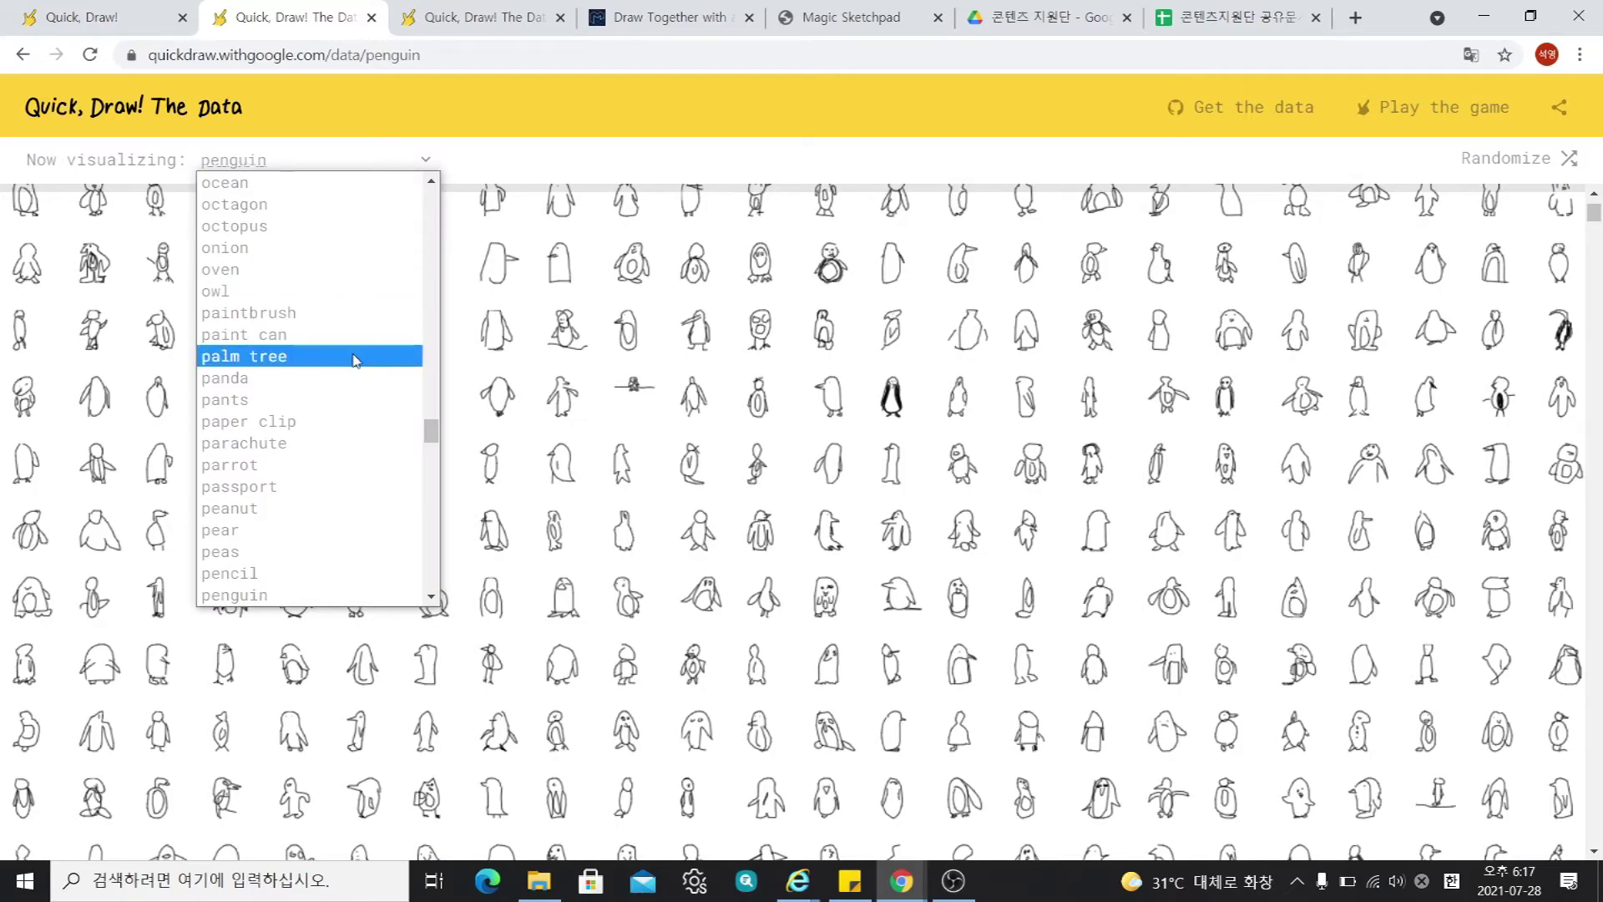
{"action": "left_click", "coordinate": [324, 381]}
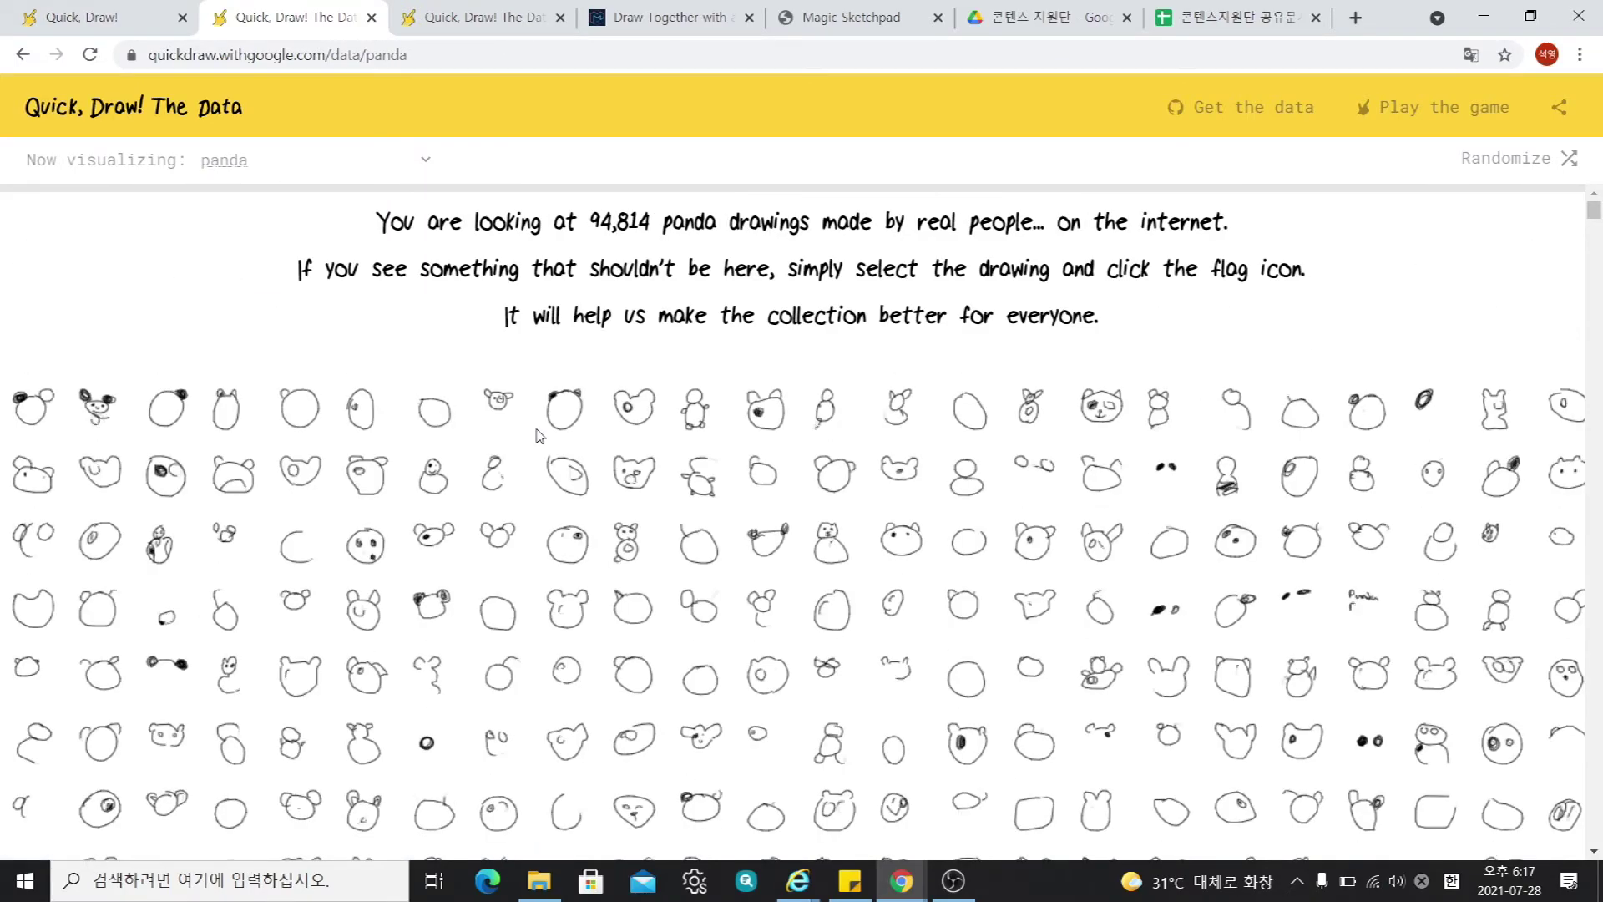
{"action": "scroll", "coordinate": [539, 435], "scroll_direction": "down", "scroll_amount": 3}
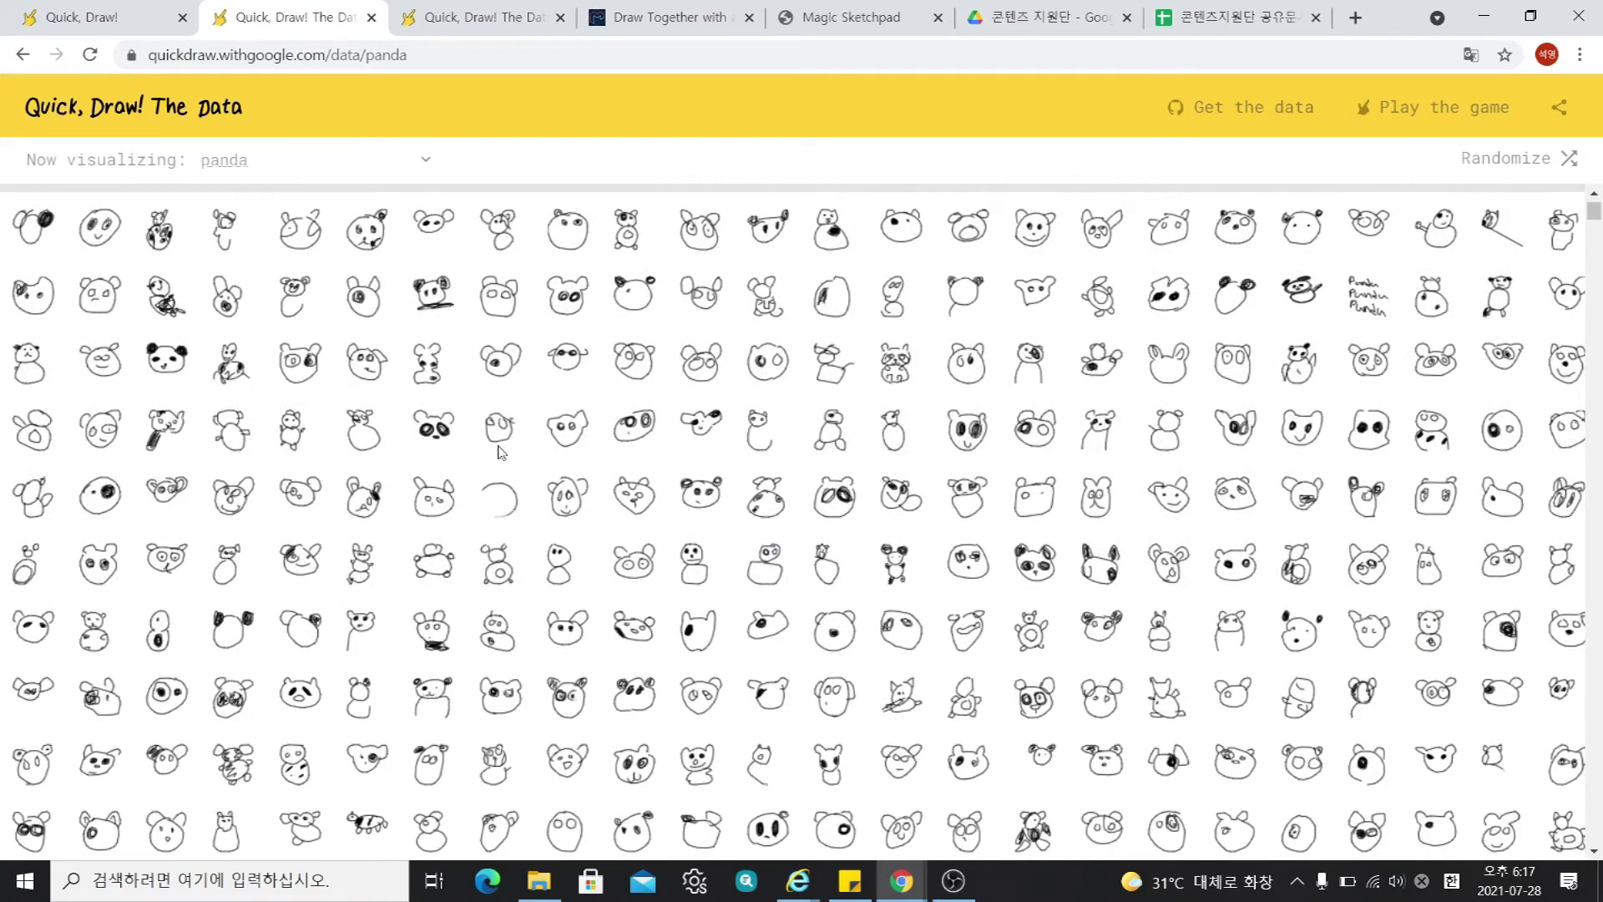
{"action": "scroll", "coordinate": [540, 526], "scroll_direction": "down", "scroll_amount": 1}
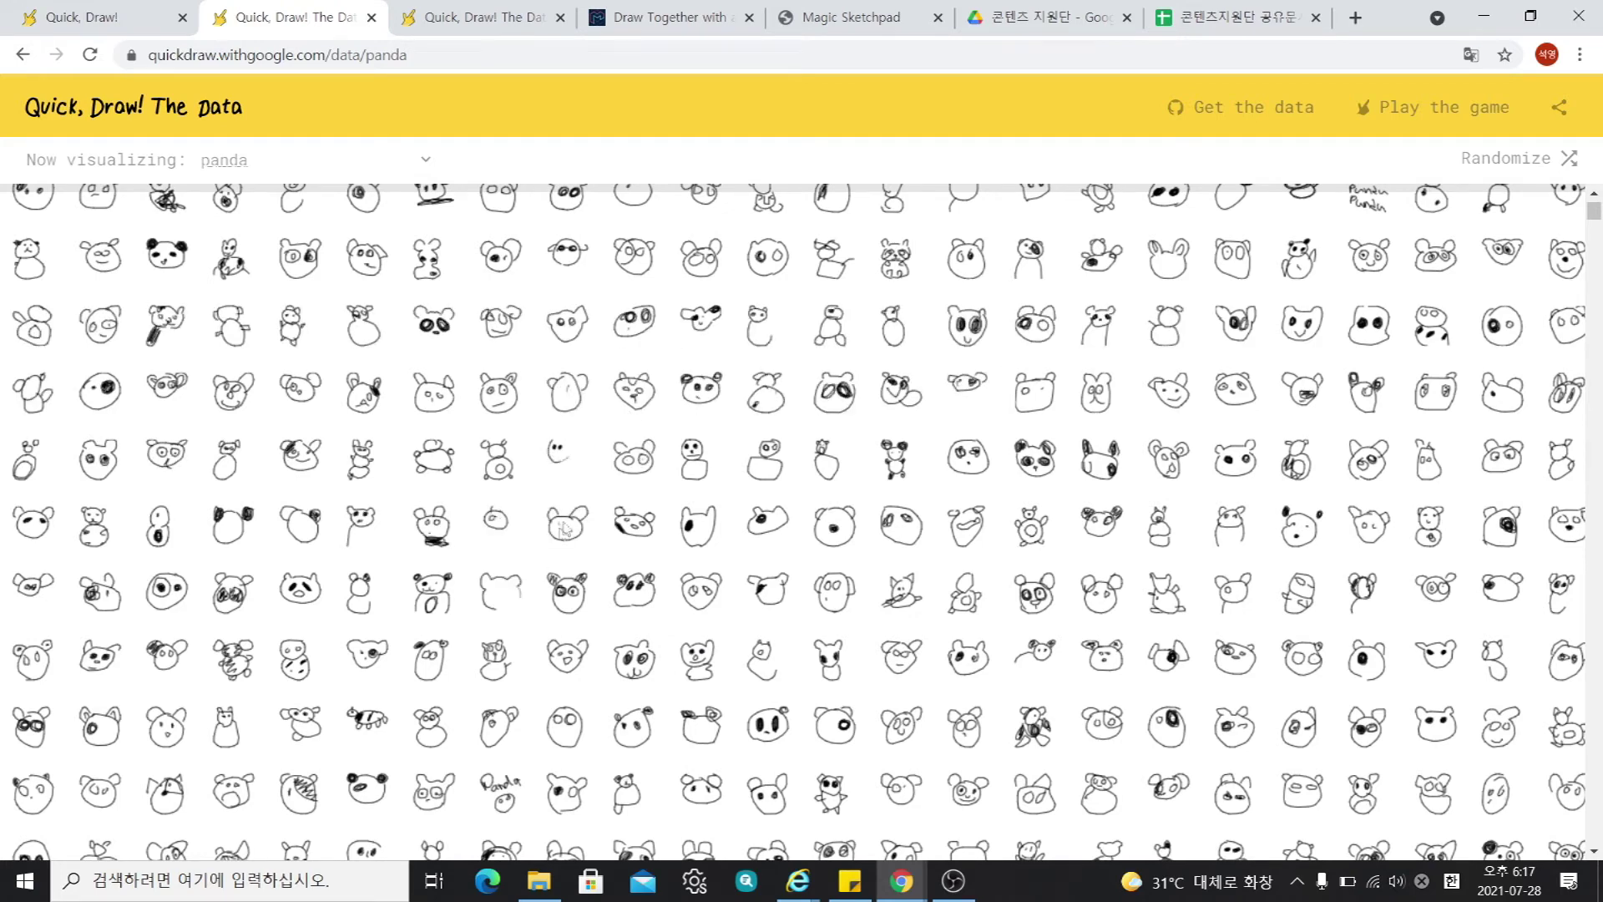
Flag panda drawing #176 as inappropriate and look through more of the panda collection.
{"action": "left_click", "coordinate": [565, 459]}
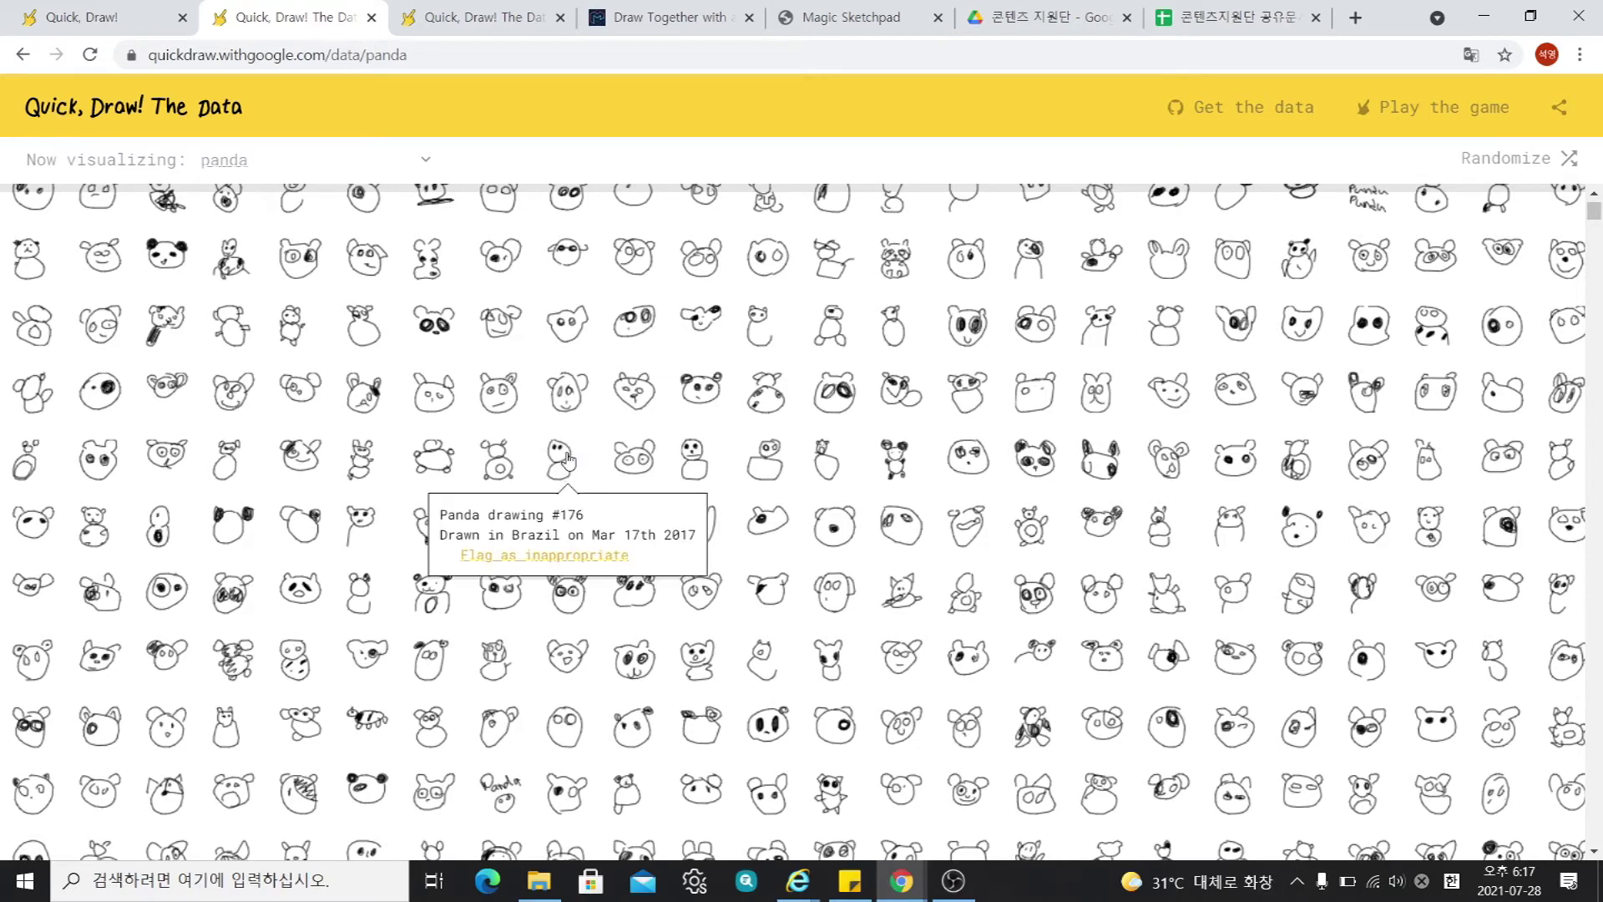
{"action": "left_click", "coordinate": [535, 556]}
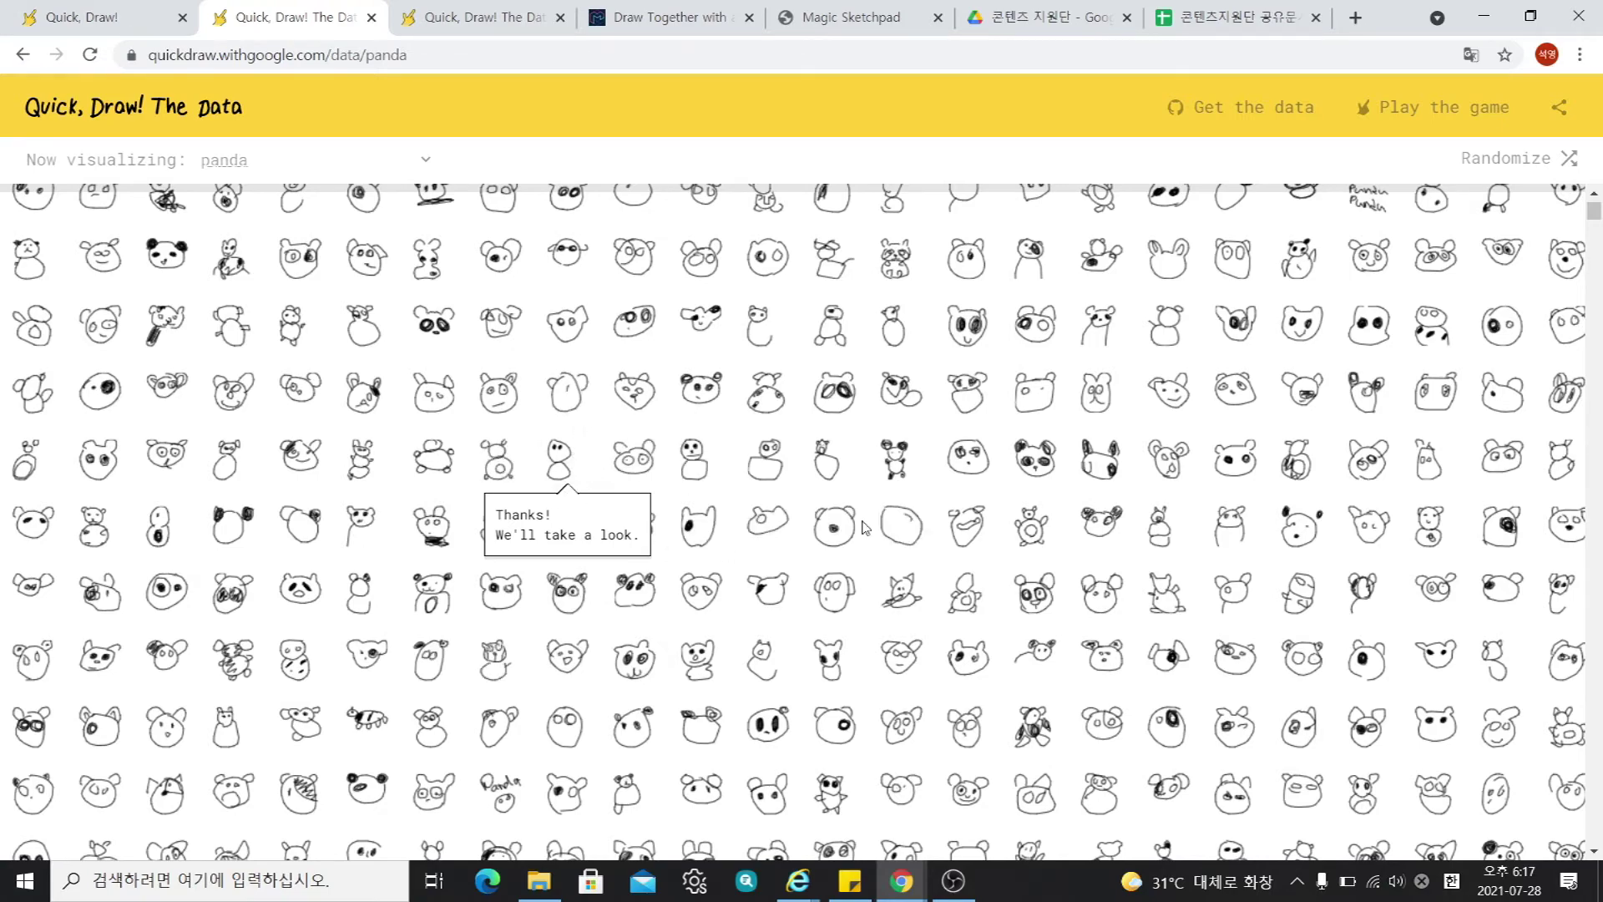
{"action": "scroll", "coordinate": [670, 554], "scroll_direction": "down", "scroll_amount": 4}
{"action": "left_click_drag", "start_coordinate": [1593, 221], "coordinate": [1595, 405]}
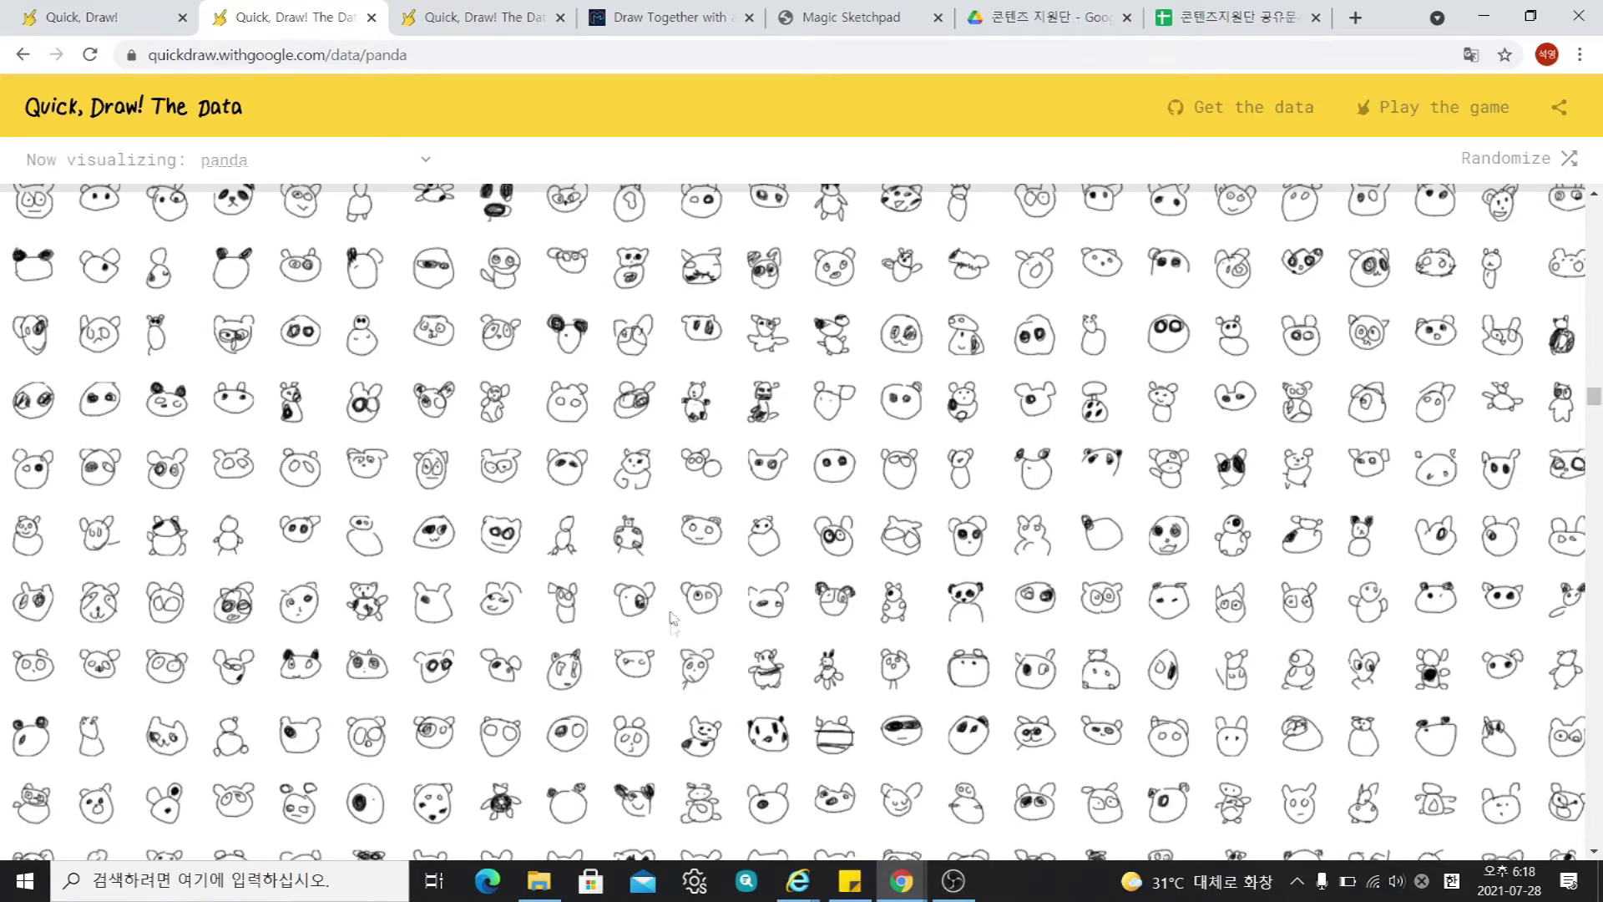
Go to the Magenta "Draw Together with a Neural Network" page, open its magic-sketchpad game and start it.
{"action": "left_click", "coordinate": [118, 18]}
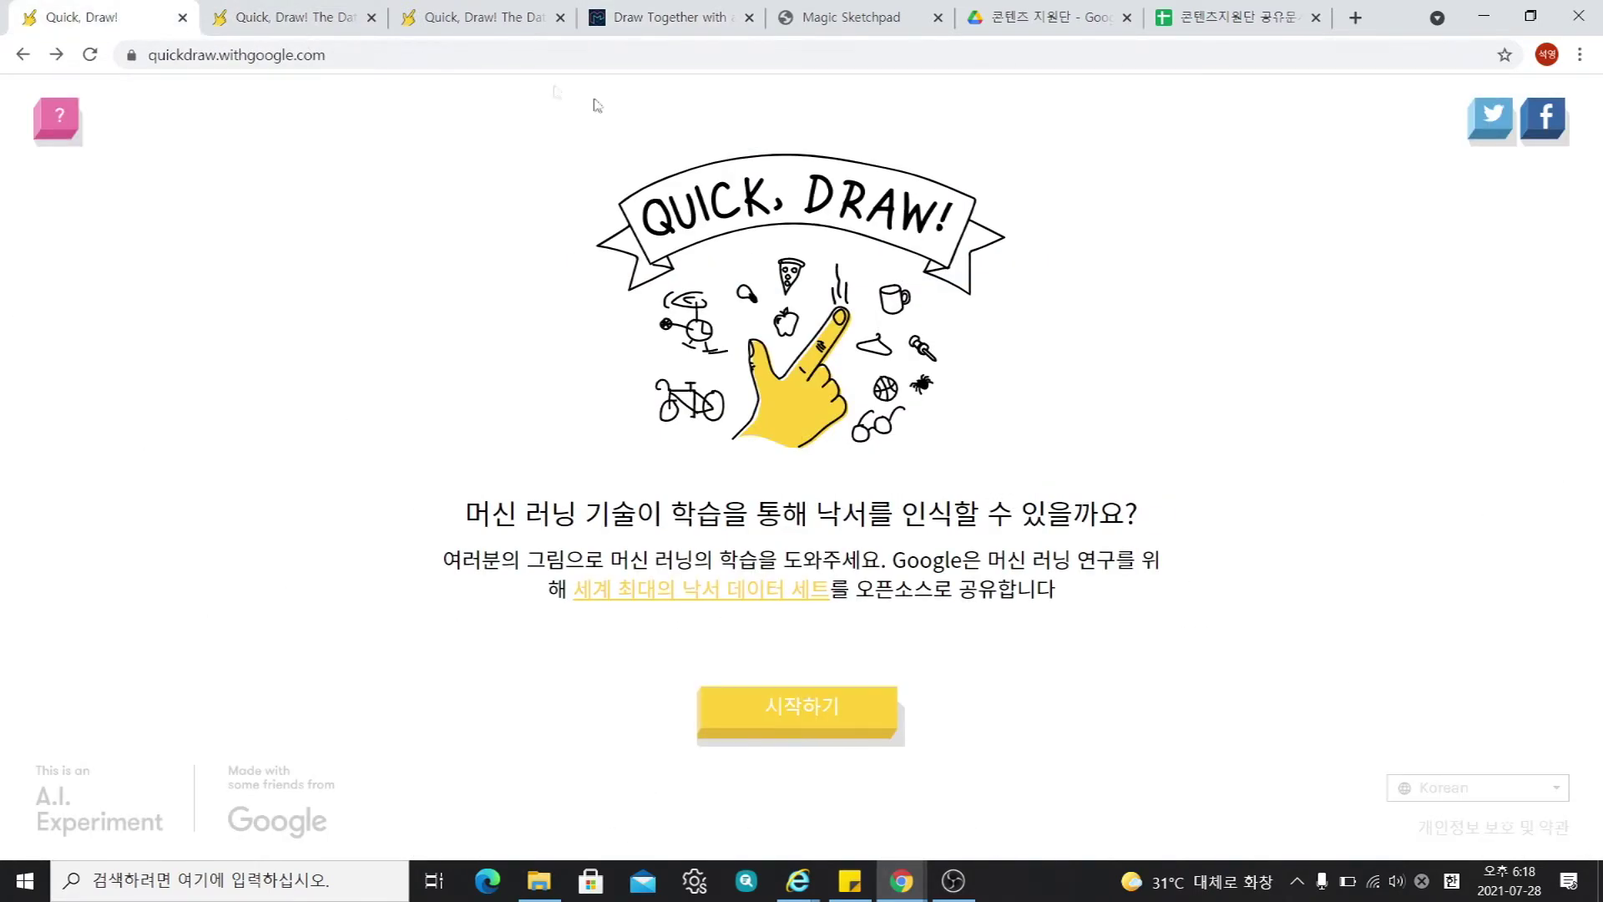
{"action": "left_click", "coordinate": [669, 25]}
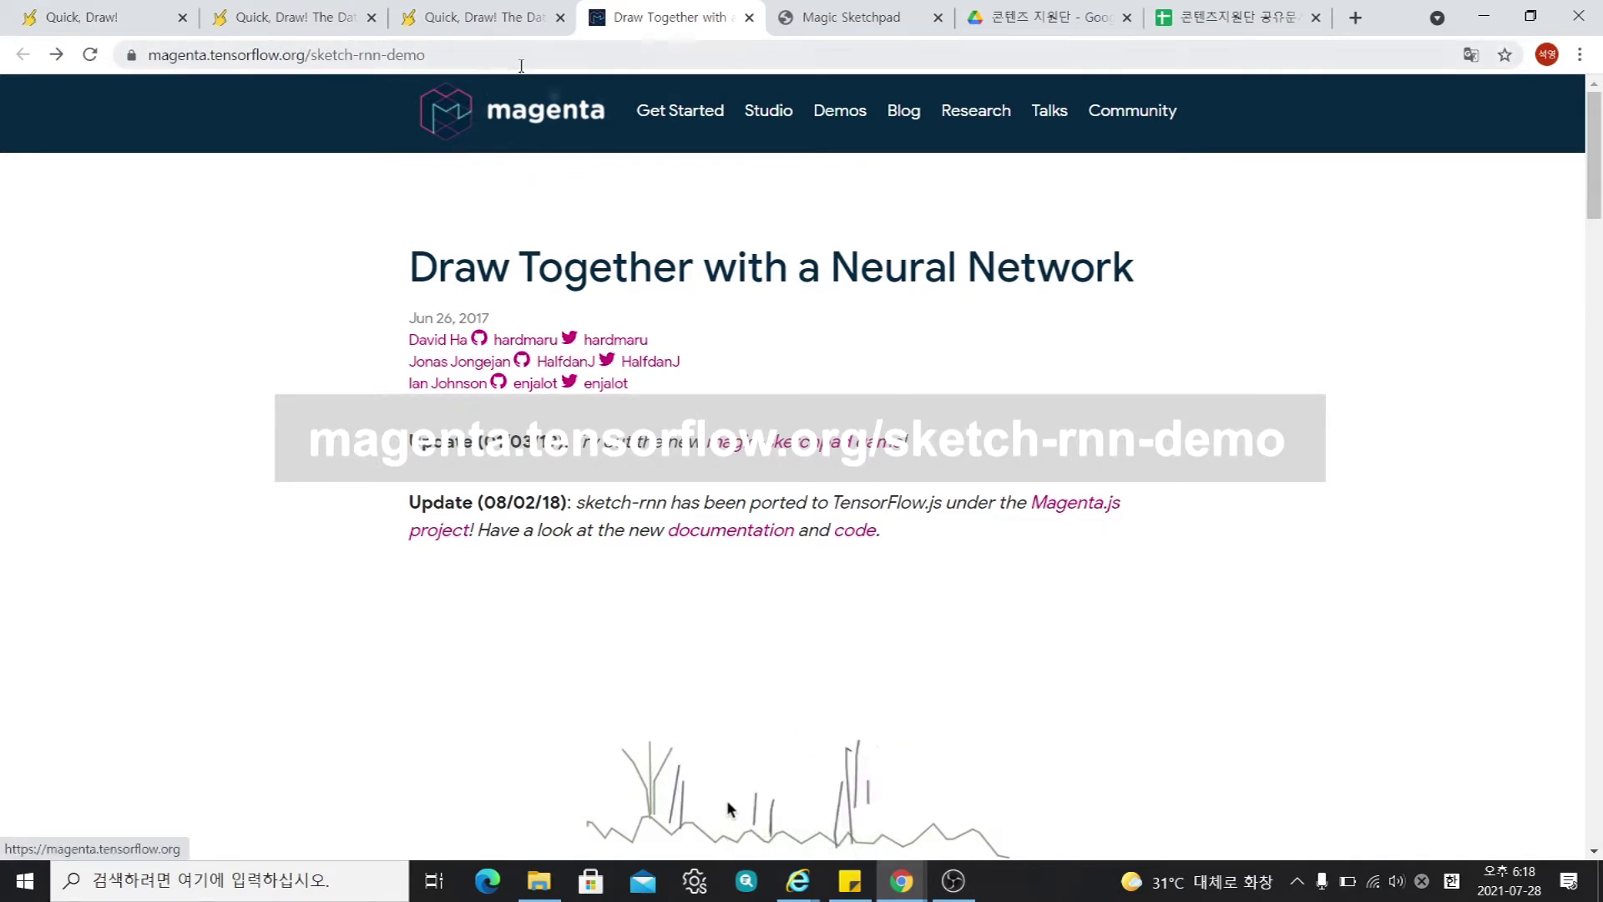
{"action": "scroll", "coordinate": [727, 805], "scroll_direction": "down", "scroll_amount": 1}
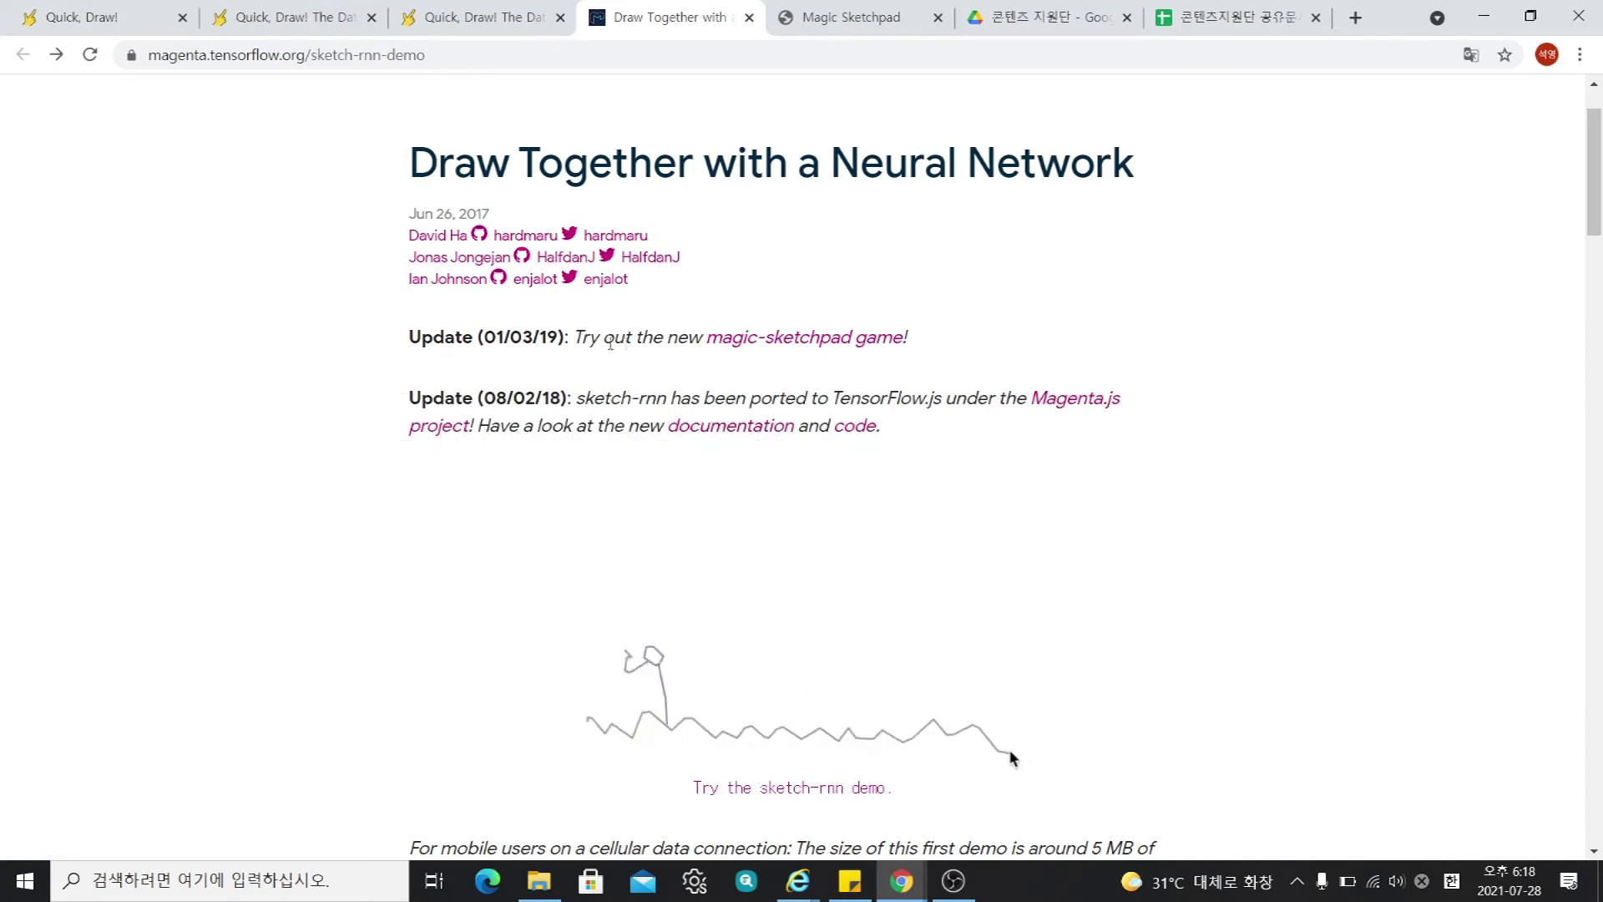
{"action": "left_click", "coordinate": [799, 341]}
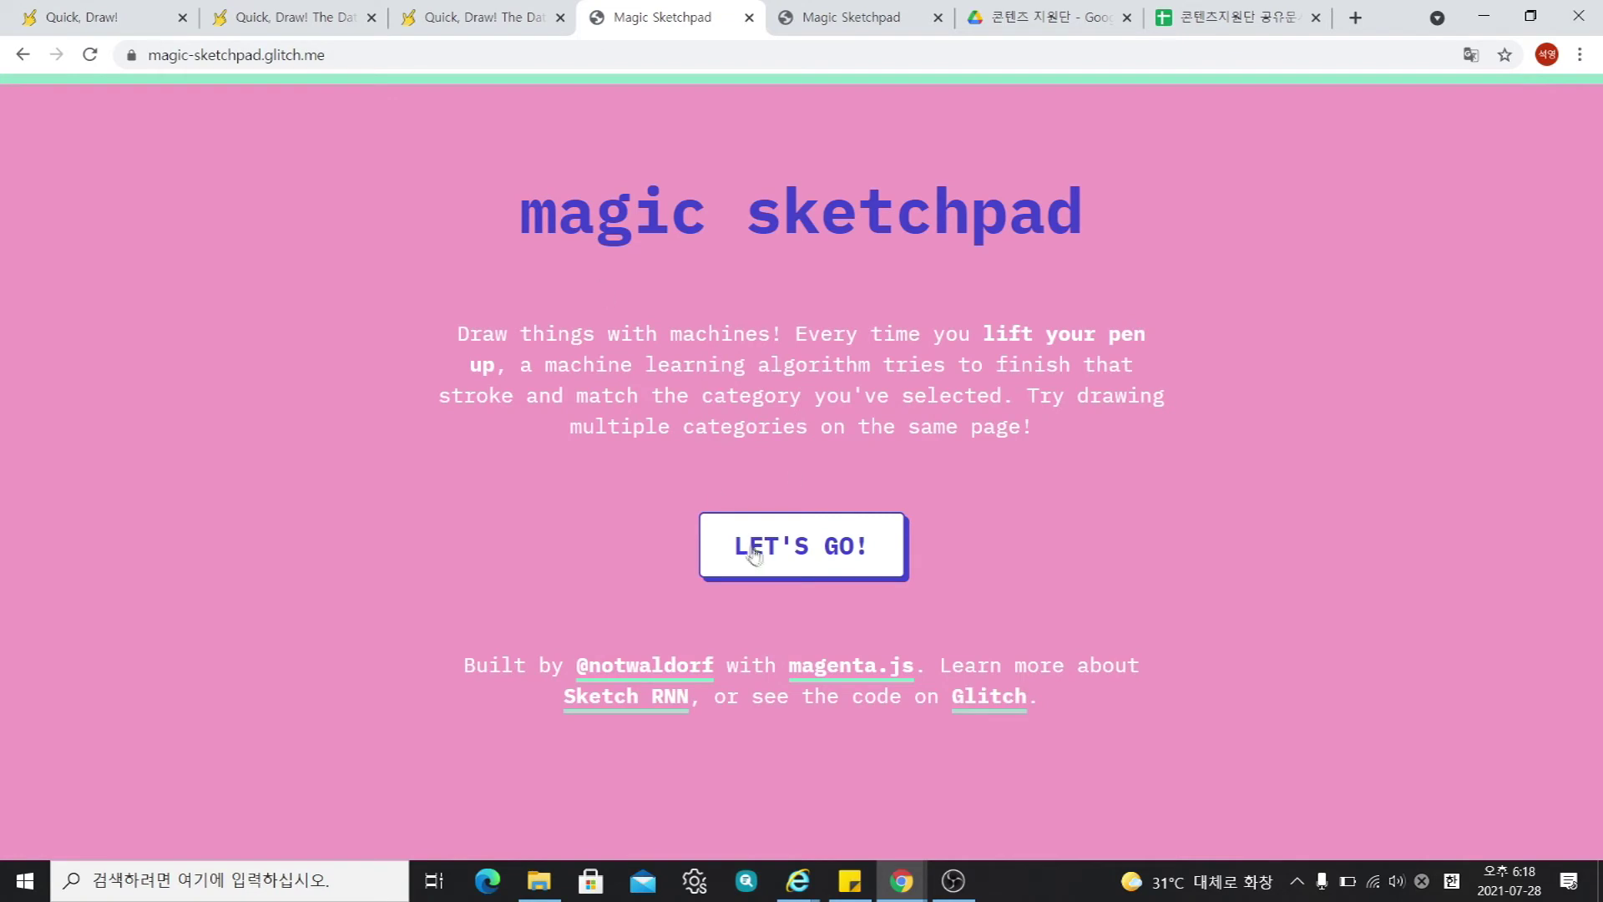
{"action": "left_click", "coordinate": [767, 567]}
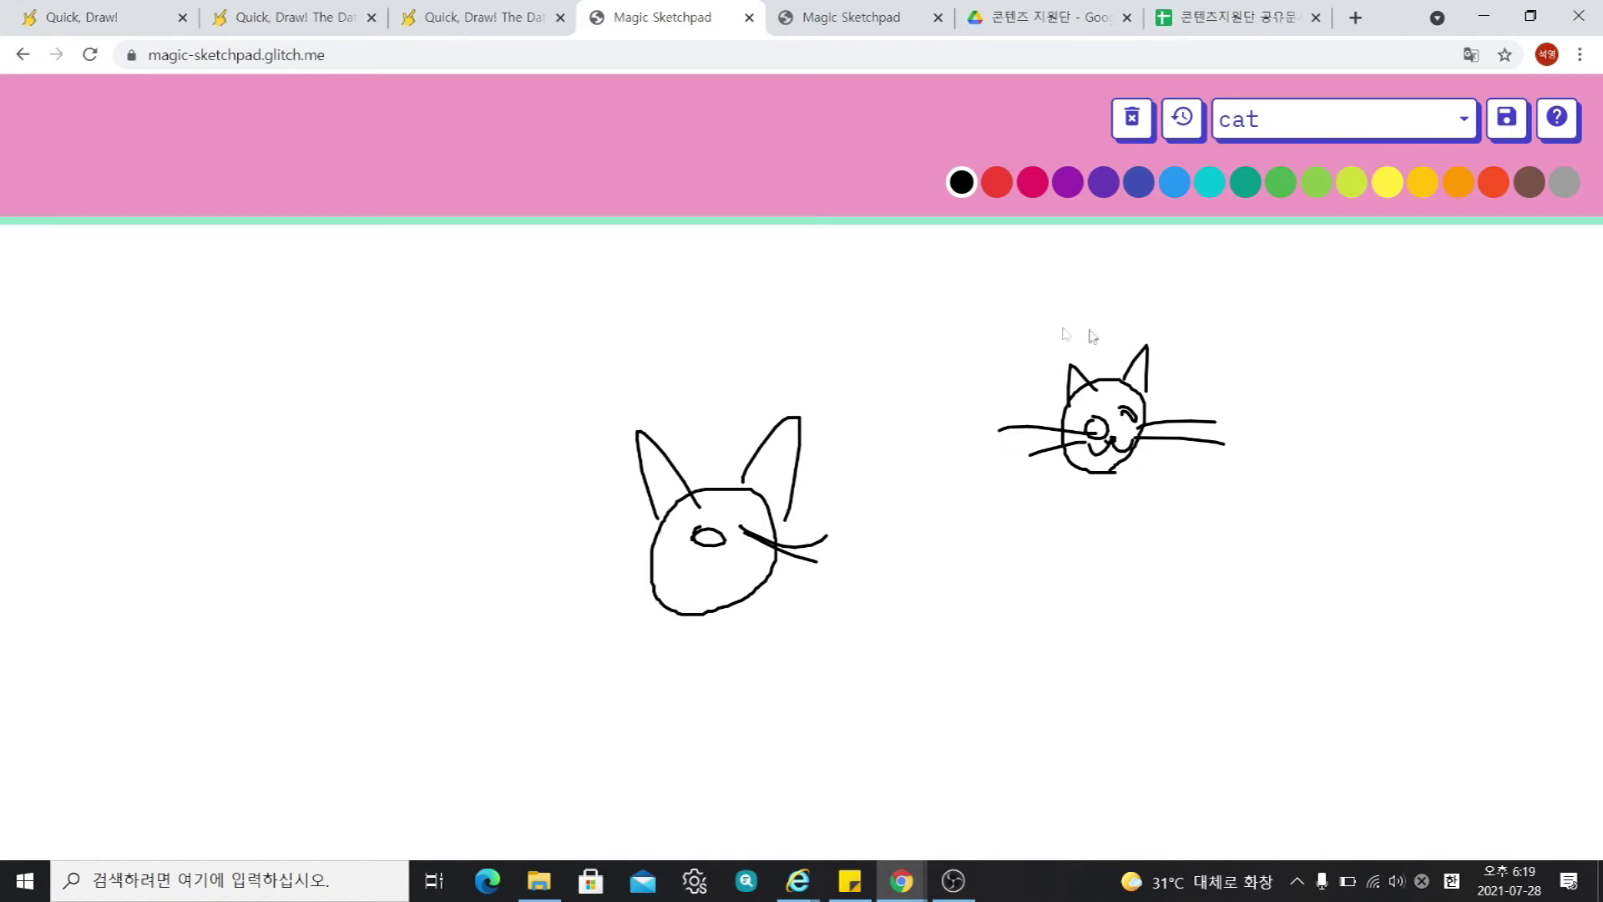
Draw a large black cat face with ears, two dot eyes and whiskers for the cat category.
{"action": "mouse_move", "coordinate": [1050, 655]}
{"action": "left_mouse_down"}
{"action": "mouse_move", "coordinate": [1099, 630]}
{"action": "mouse_move", "coordinate": [1099, 648]}
{"action": "mouse_move", "coordinate": [1051, 653]}
{"action": "mouse_move", "coordinate": [991, 757]}
{"action": "mouse_move", "coordinate": [1111, 673]}
{"action": "mouse_move", "coordinate": [1144, 685]}
{"action": "mouse_move", "coordinate": [1067, 734]}
{"action": "left_mouse_up"}
{"action": "left_click", "coordinate": [1054, 704]}
{"action": "left_click", "coordinate": [1107, 705]}
{"action": "left_click_drag", "start_coordinate": [1036, 731], "coordinate": [1077, 728]}
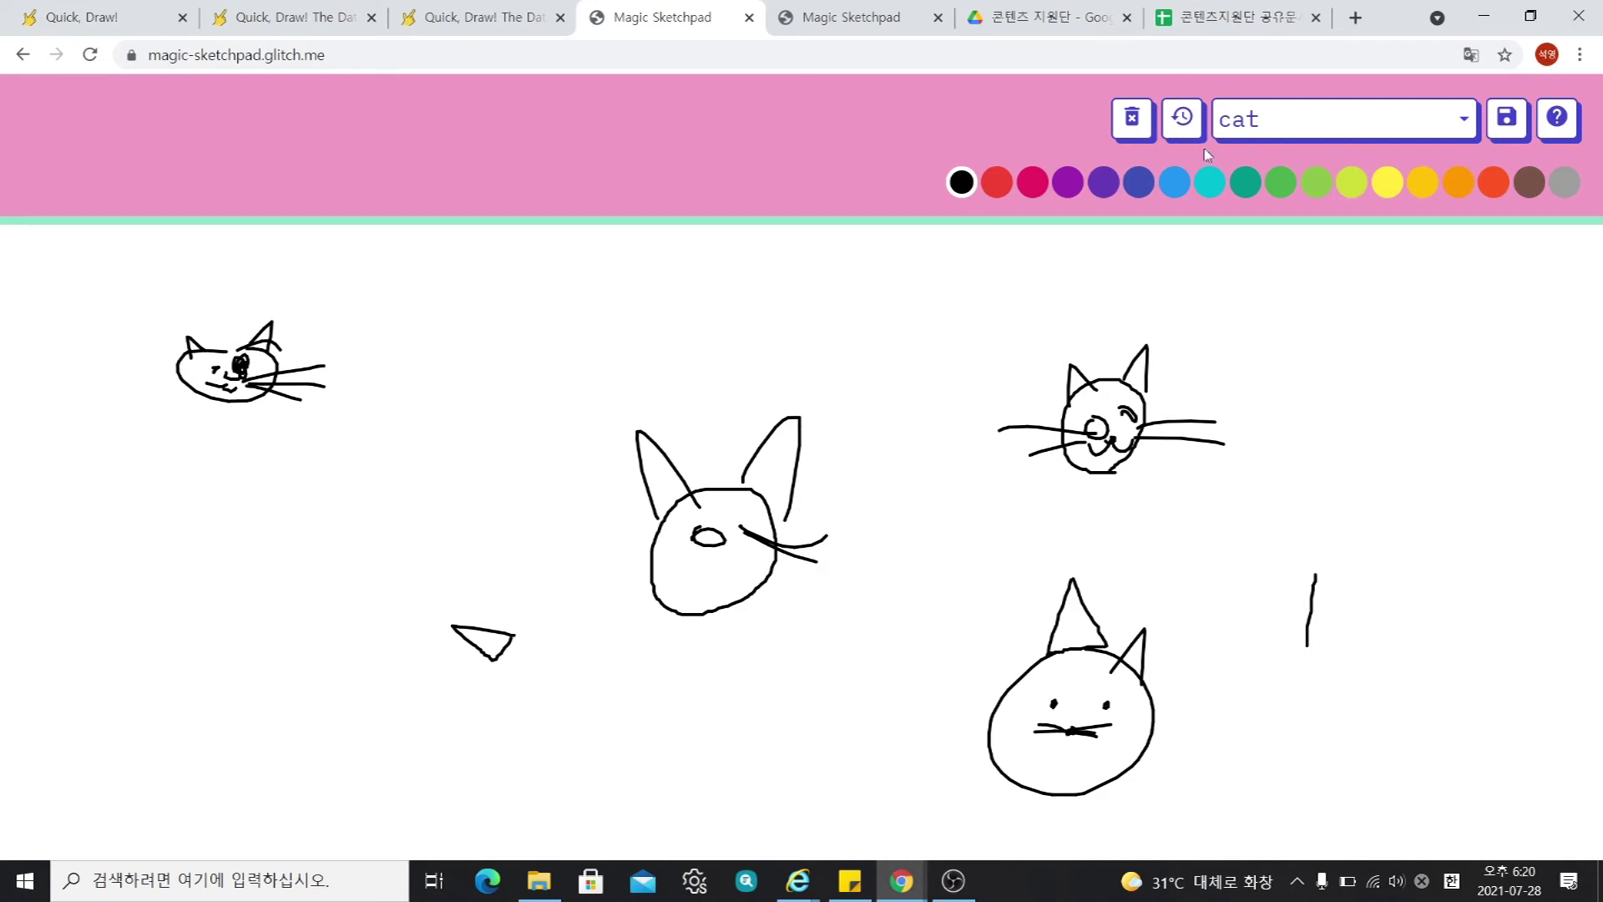
Draw a light-blue shape for the network to complete as a cat, and clear the whole canvas.
{"action": "left_click", "coordinate": [1174, 182]}
{"action": "mouse_move", "coordinate": [1403, 456]}
{"action": "left_mouse_down"}
{"action": "mouse_move", "coordinate": [1400, 406]}
{"action": "mouse_move", "coordinate": [1409, 463]}
{"action": "left_mouse_up"}
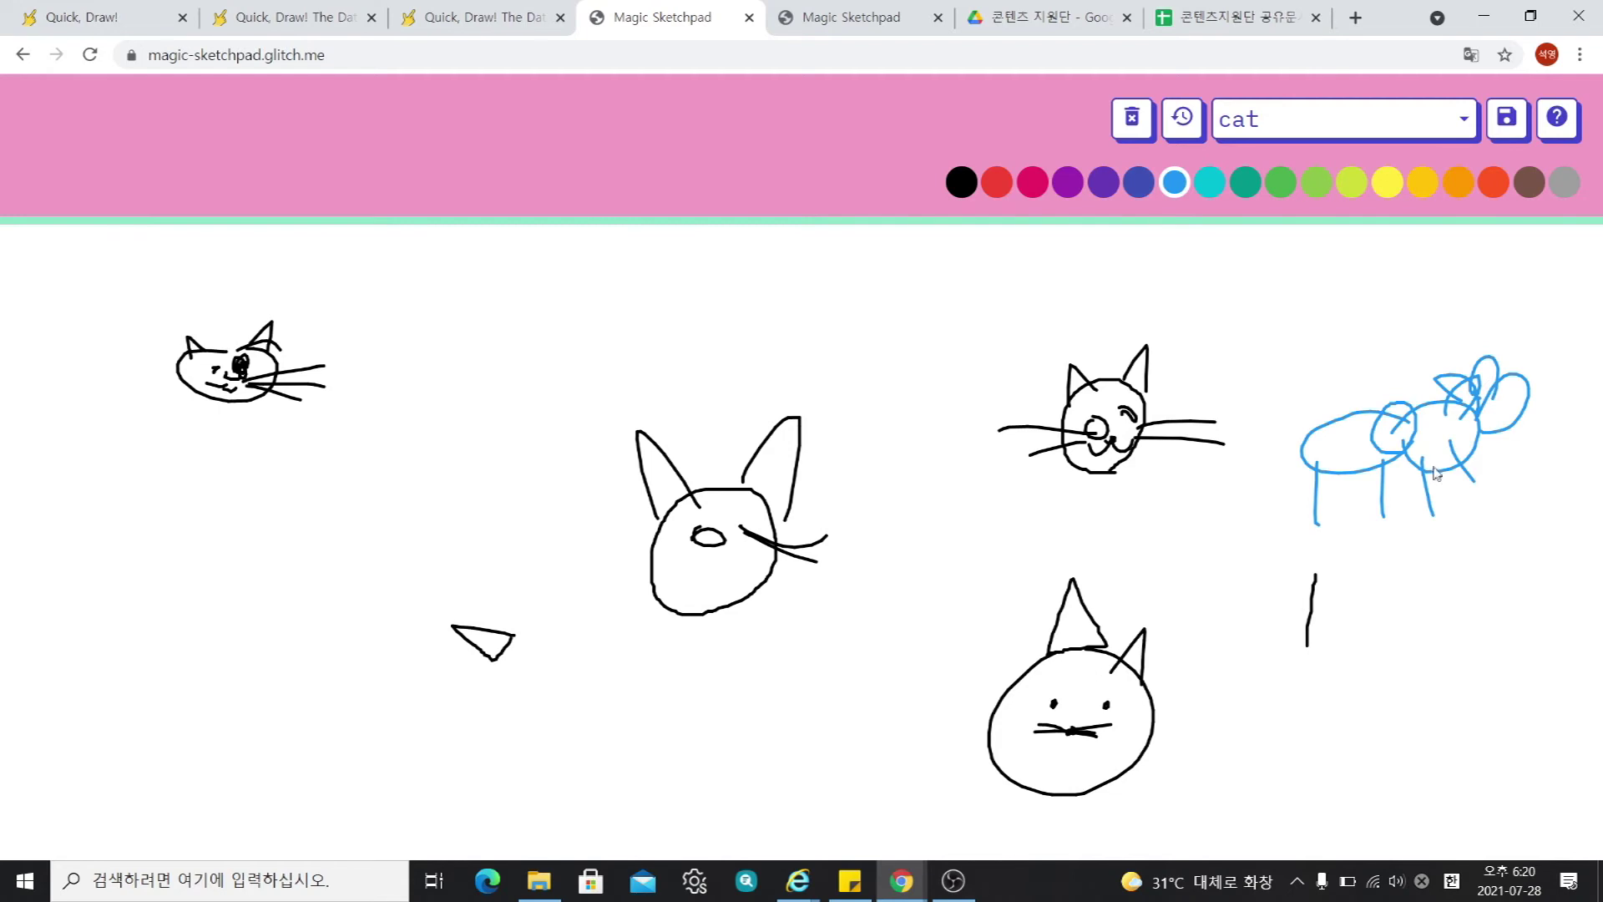
{"action": "left_click", "coordinate": [1132, 119]}
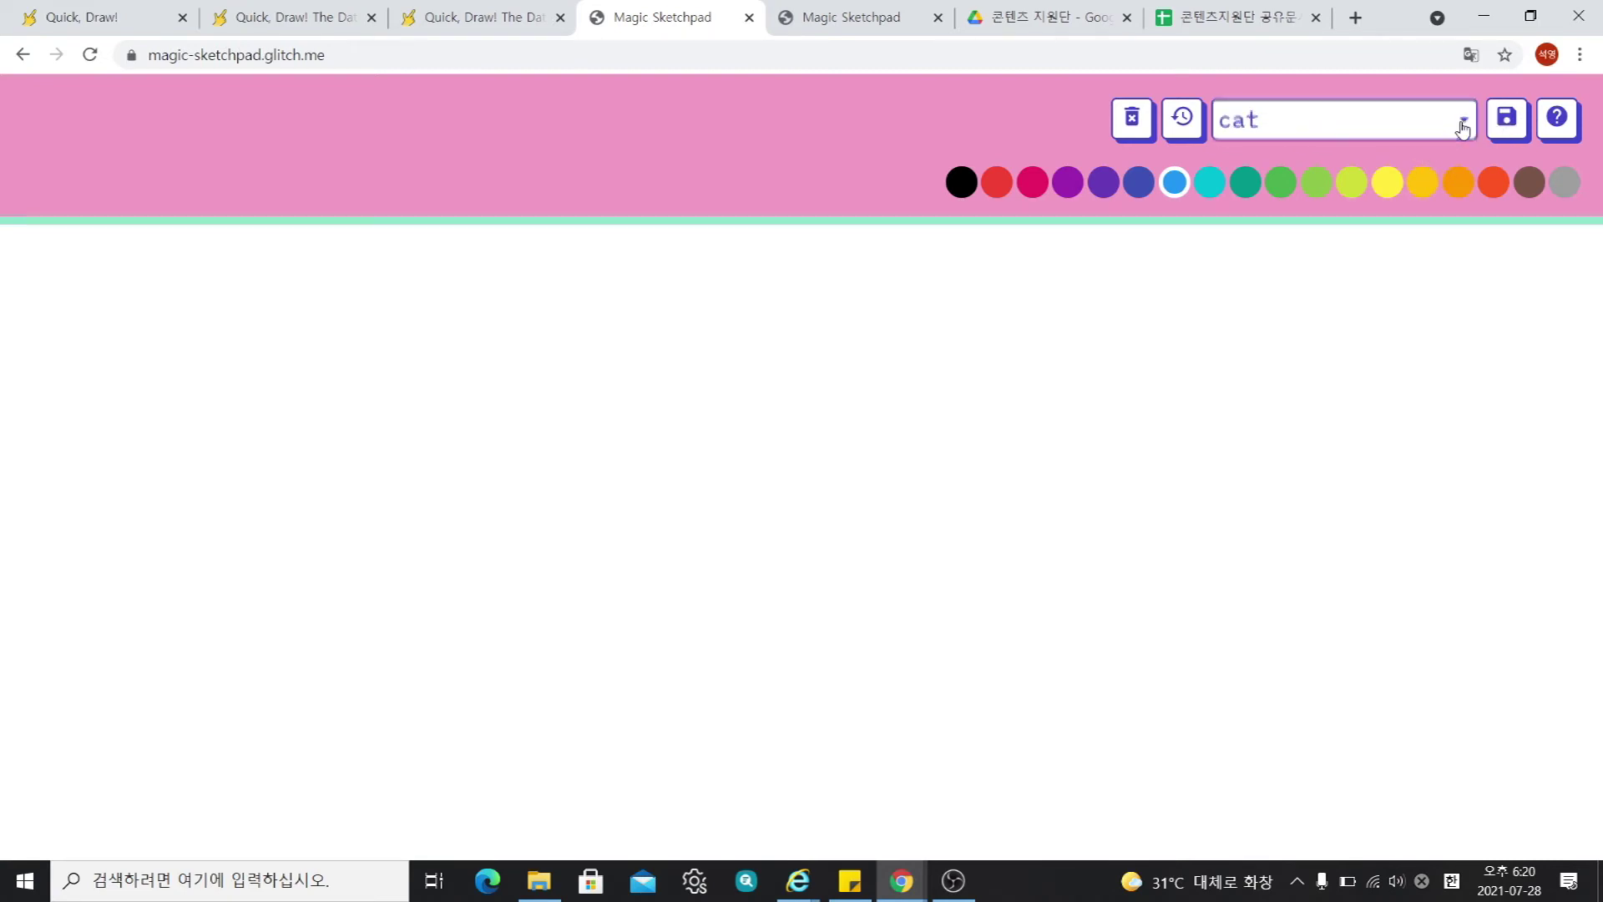
Reload and restart magic sketchpad, and set the drawing category to octopus.
{"action": "left_click", "coordinate": [1346, 54]}
{"action": "key", "text": "Return"}
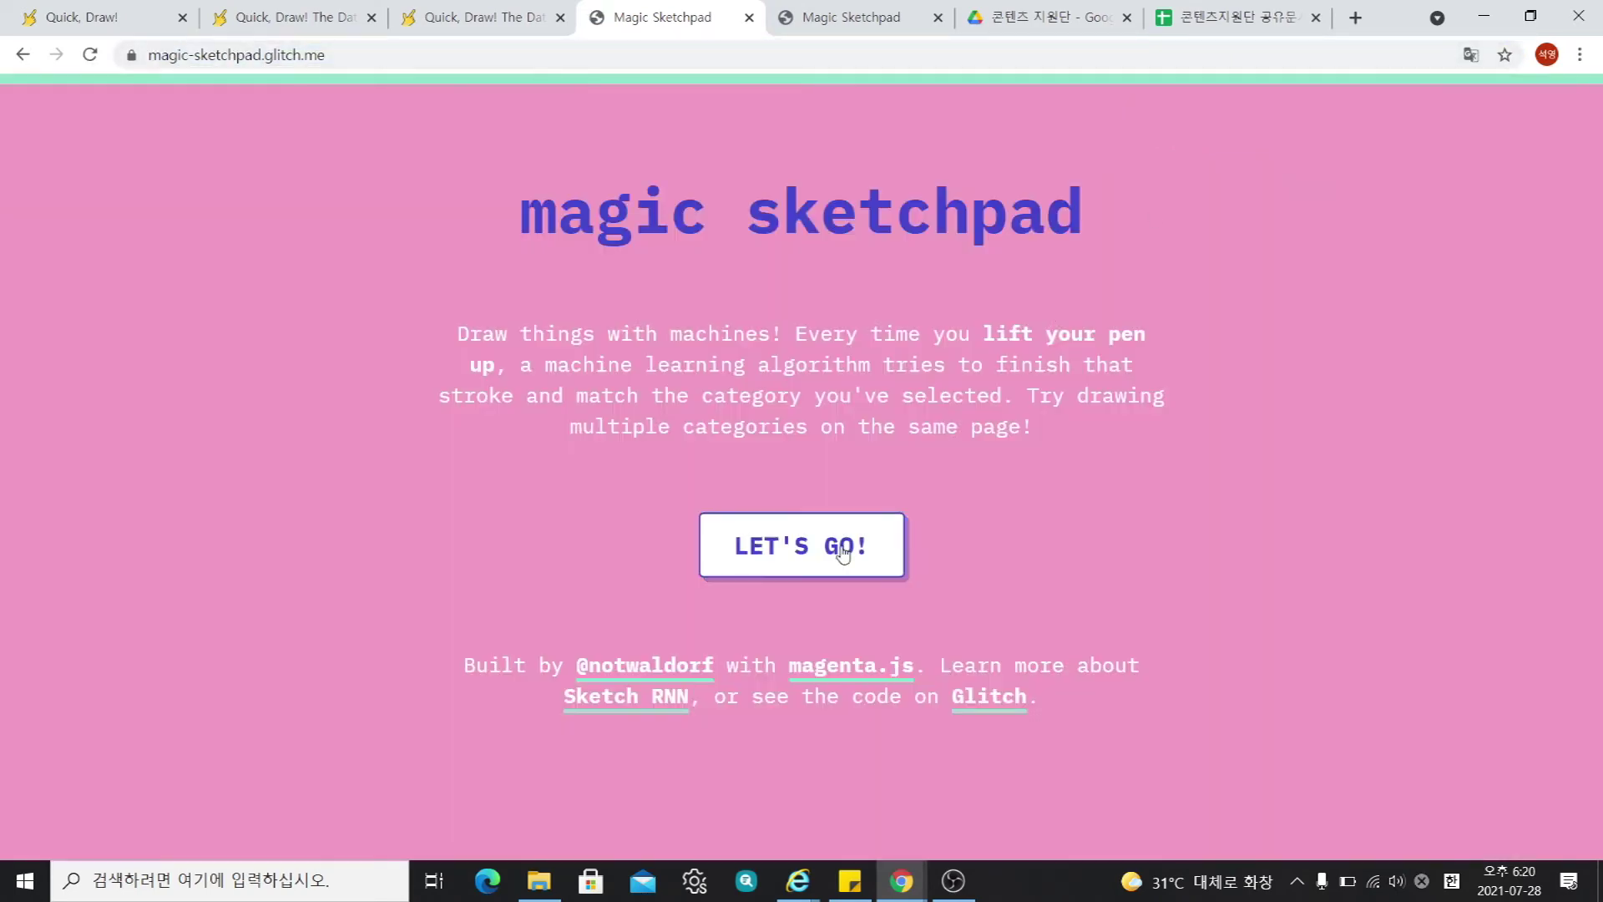
{"action": "left_click", "coordinate": [844, 547]}
{"action": "left_click", "coordinate": [1320, 102]}
{"action": "left_click", "coordinate": [1320, 118]}
{"action": "scroll", "coordinate": [1302, 375], "scroll_direction": "down", "scroll_amount": 10}
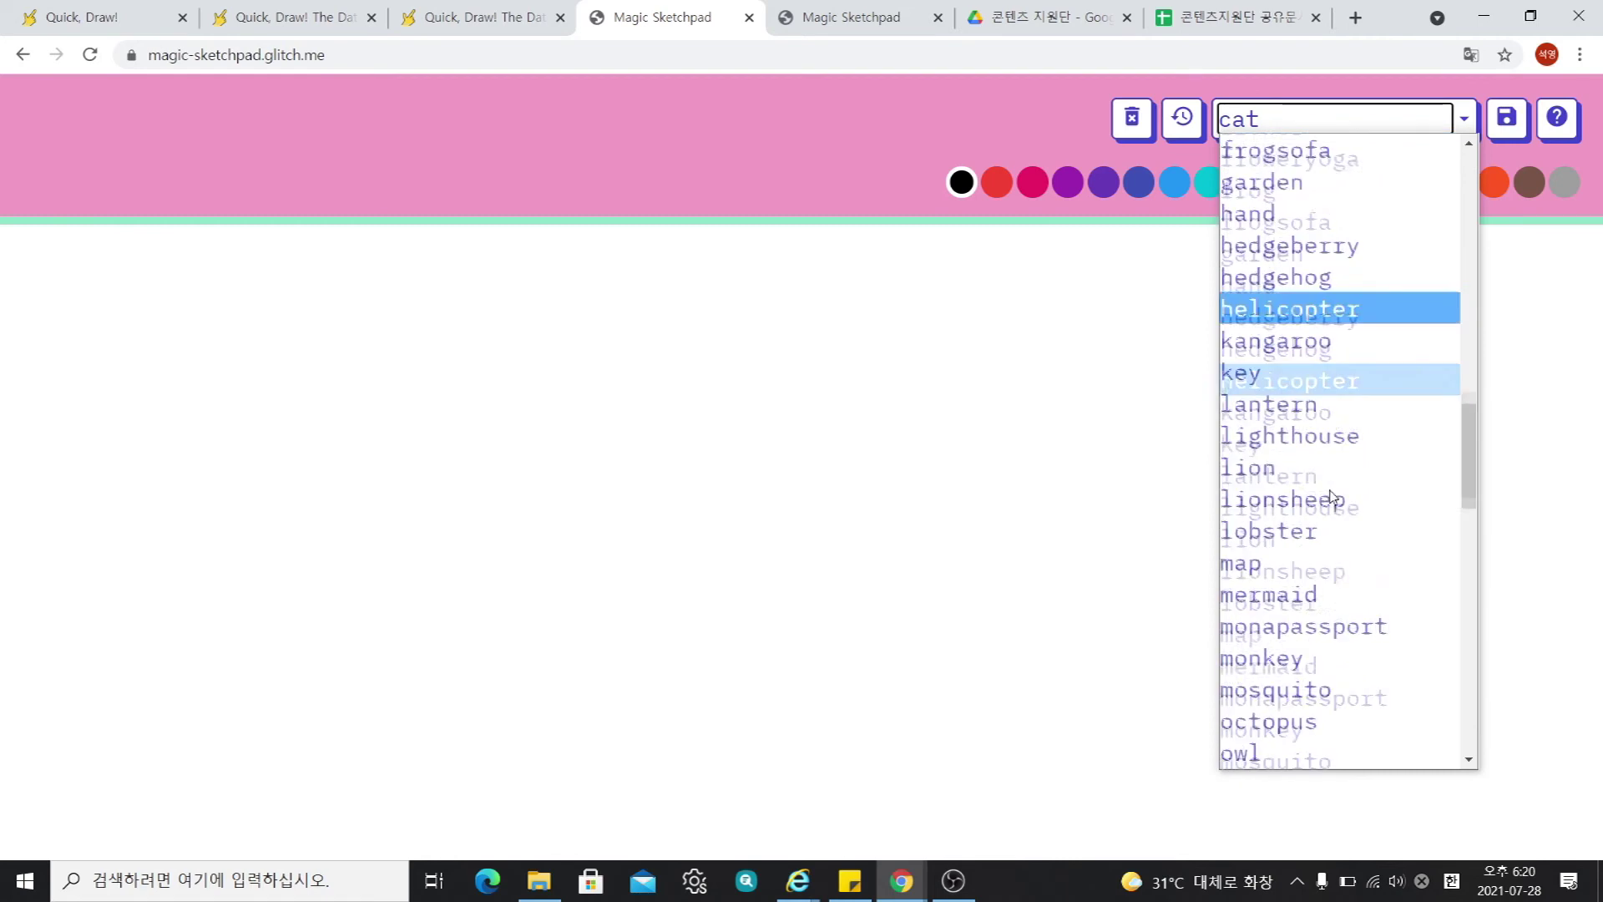
{"action": "scroll", "coordinate": [1309, 620], "scroll_direction": "down", "scroll_amount": 3}
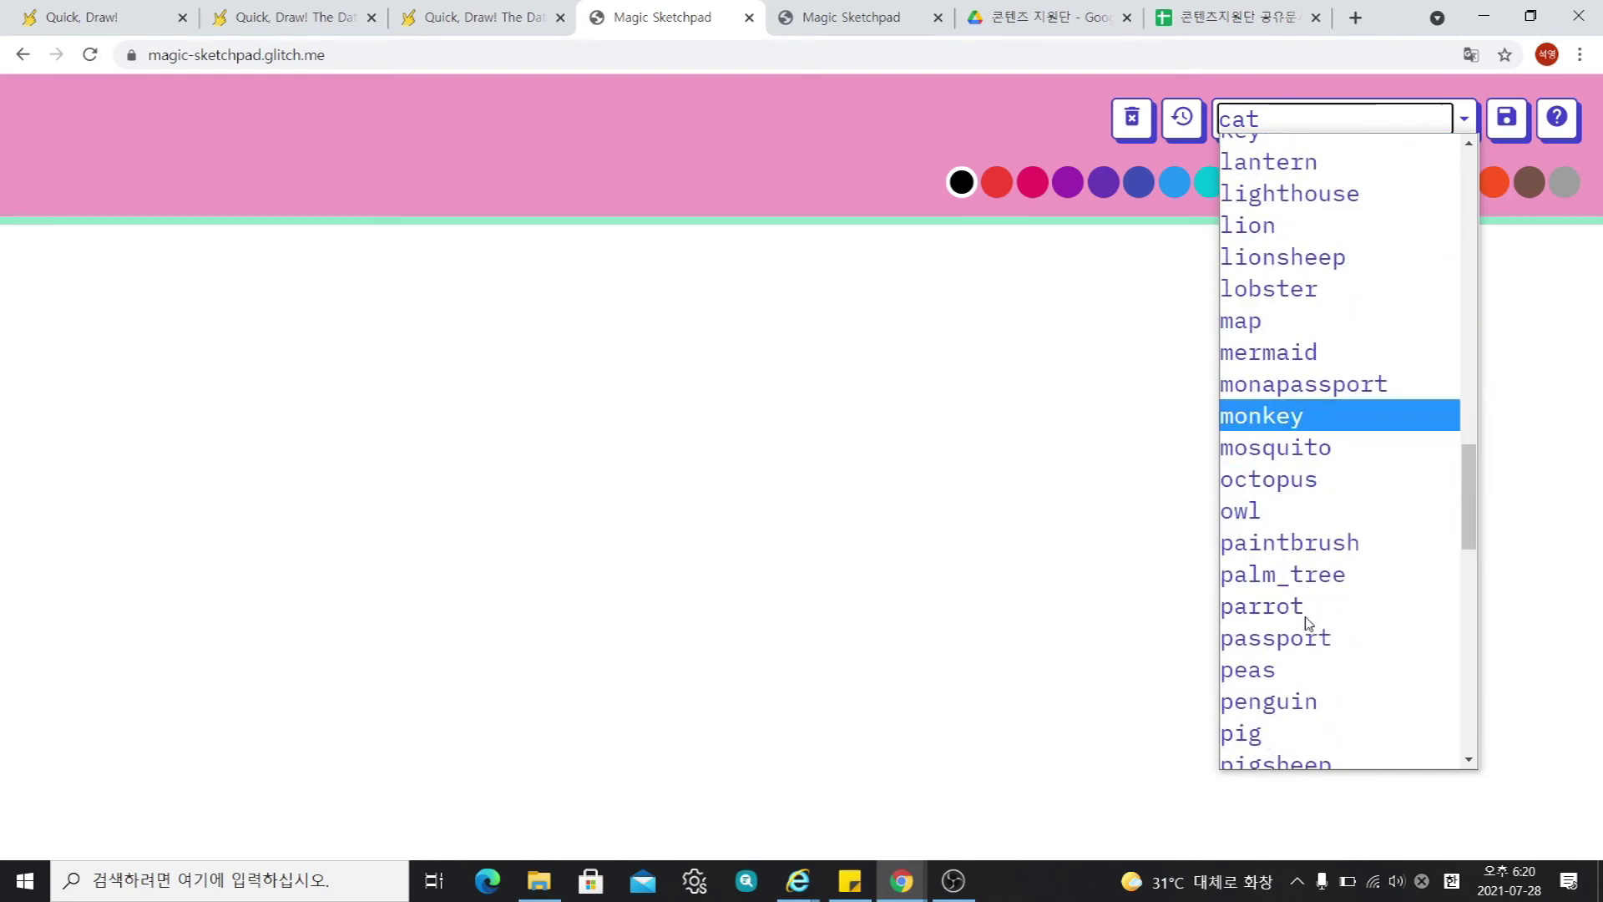
{"action": "left_click", "coordinate": [1292, 483]}
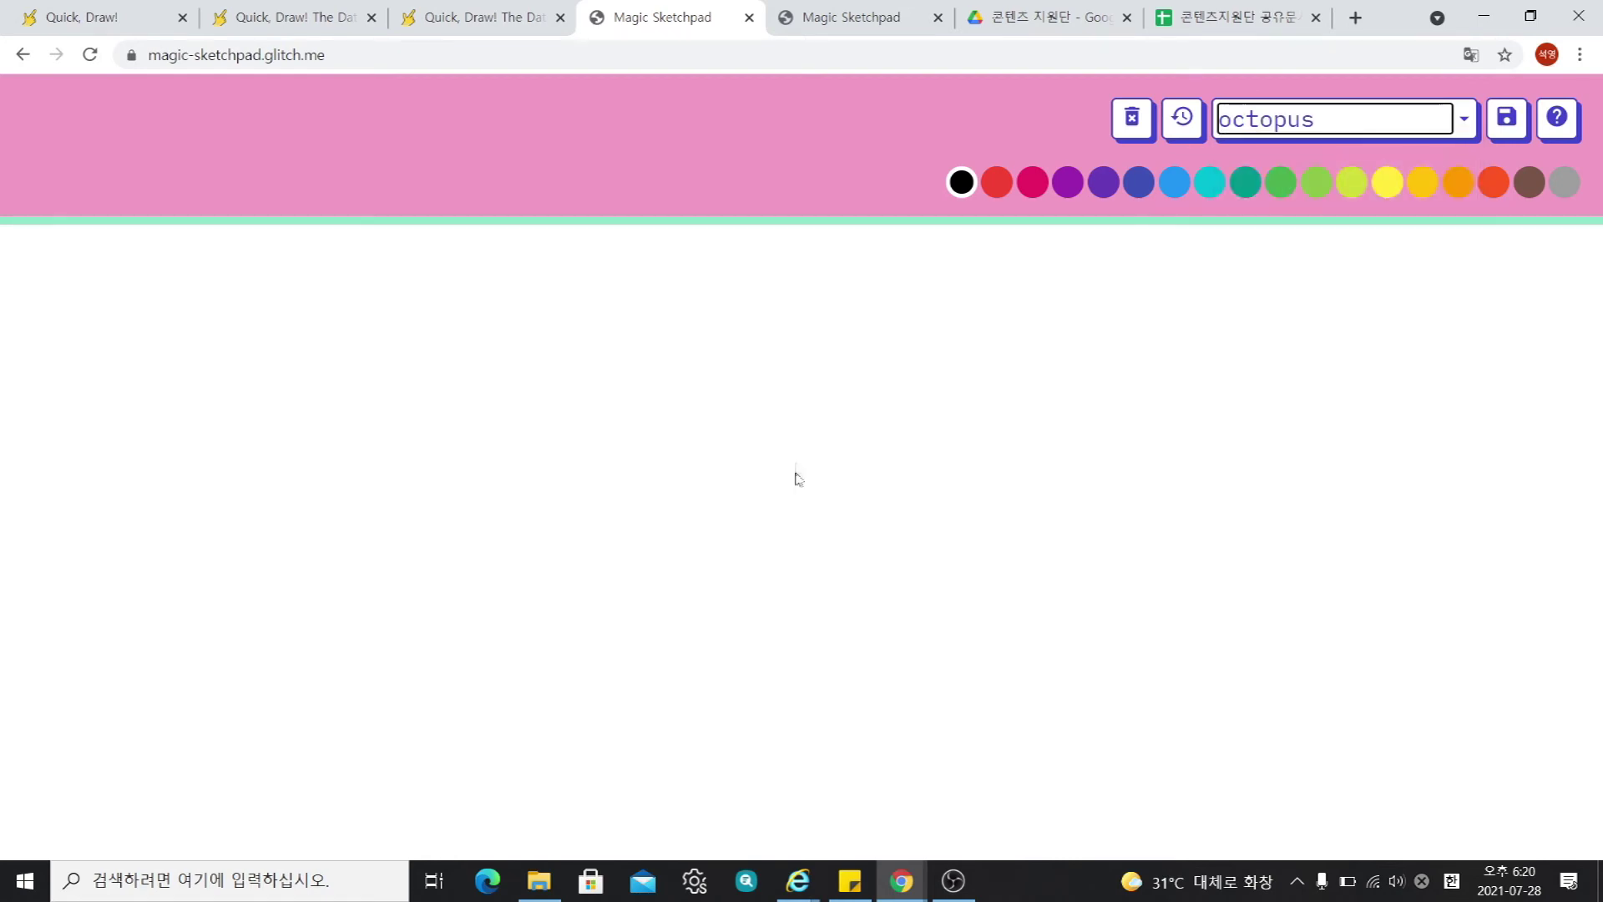
Draw a round octopus head with pointed legs below it, plus a second octopus beside it.
{"action": "mouse_move", "coordinate": [778, 521]}
{"action": "left_mouse_down"}
{"action": "mouse_move", "coordinate": [698, 467]}
{"action": "mouse_move", "coordinate": [787, 358]}
{"action": "mouse_move", "coordinate": [866, 465]}
{"action": "mouse_move", "coordinate": [793, 528]}
{"action": "left_mouse_up"}
{"action": "mouse_move", "coordinate": [733, 463]}
{"action": "left_mouse_down"}
{"action": "mouse_move", "coordinate": [680, 579]}
{"action": "mouse_move", "coordinate": [743, 495]}
{"action": "left_mouse_up"}
{"action": "left_click_drag", "start_coordinate": [760, 508], "coordinate": [779, 509]}
{"action": "left_click_drag", "start_coordinate": [793, 522], "coordinate": [848, 489]}
{"action": "left_click_drag", "start_coordinate": [860, 488], "coordinate": [868, 455]}
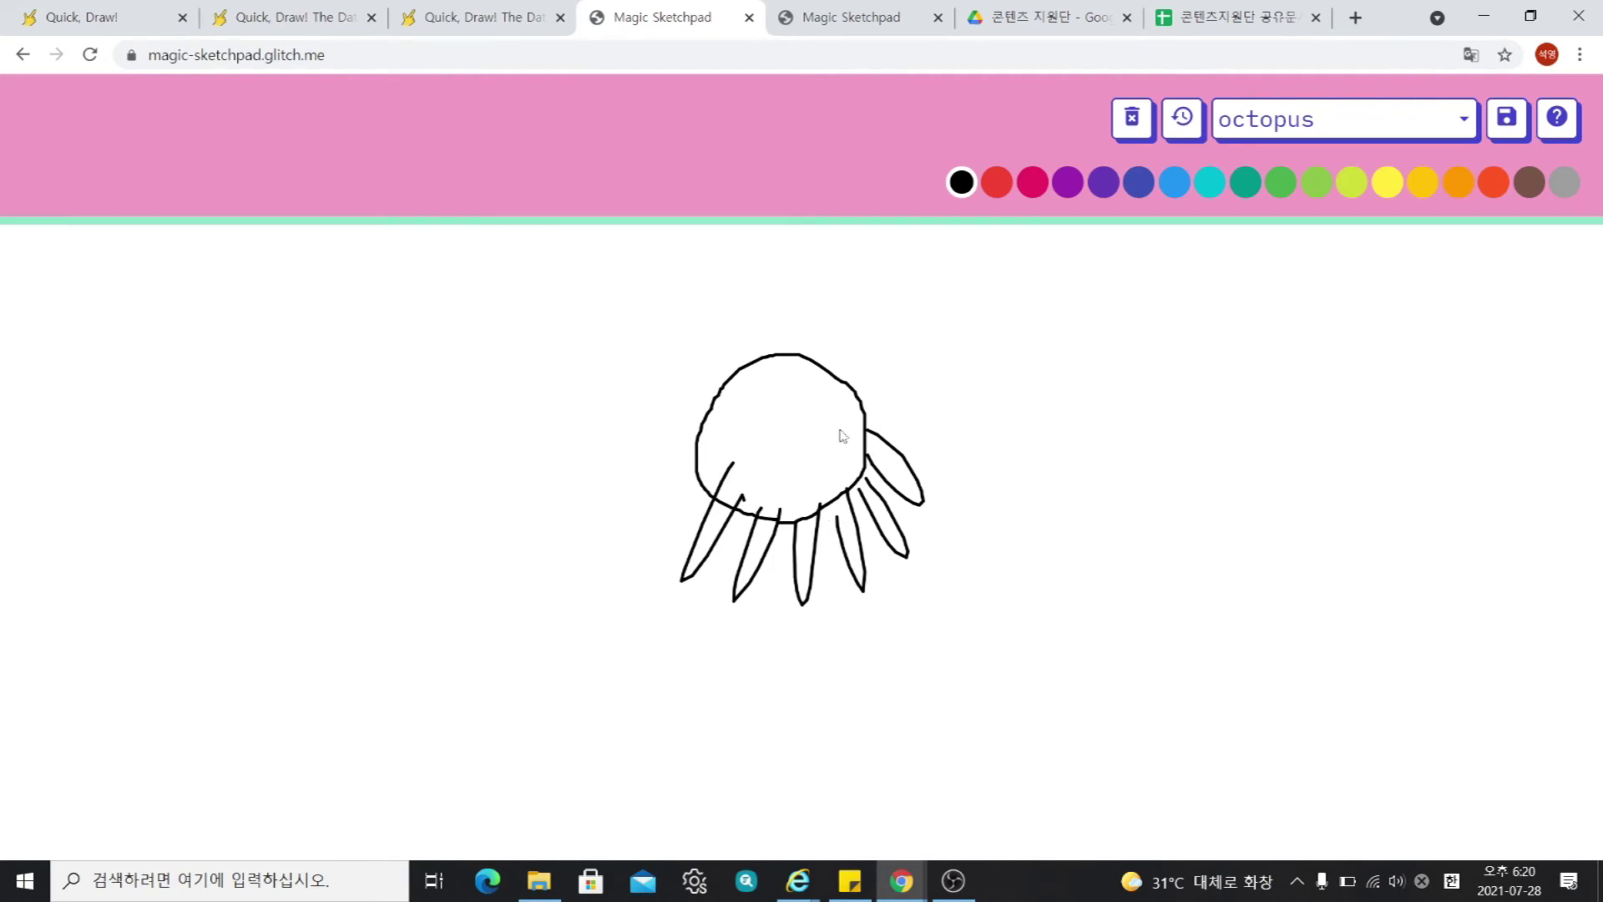
{"action": "mouse_move", "coordinate": [1114, 423]}
{"action": "left_mouse_down"}
{"action": "mouse_move", "coordinate": [1077, 451]}
{"action": "mouse_move", "coordinate": [1161, 469]}
{"action": "mouse_move", "coordinate": [1152, 555]}
{"action": "mouse_move", "coordinate": [1190, 535]}
{"action": "mouse_move", "coordinate": [1203, 471]}
{"action": "mouse_move", "coordinate": [1295, 540]}
{"action": "mouse_move", "coordinate": [1328, 483]}
{"action": "mouse_move", "coordinate": [1249, 422]}
{"action": "mouse_move", "coordinate": [1123, 427]}
{"action": "left_mouse_up"}
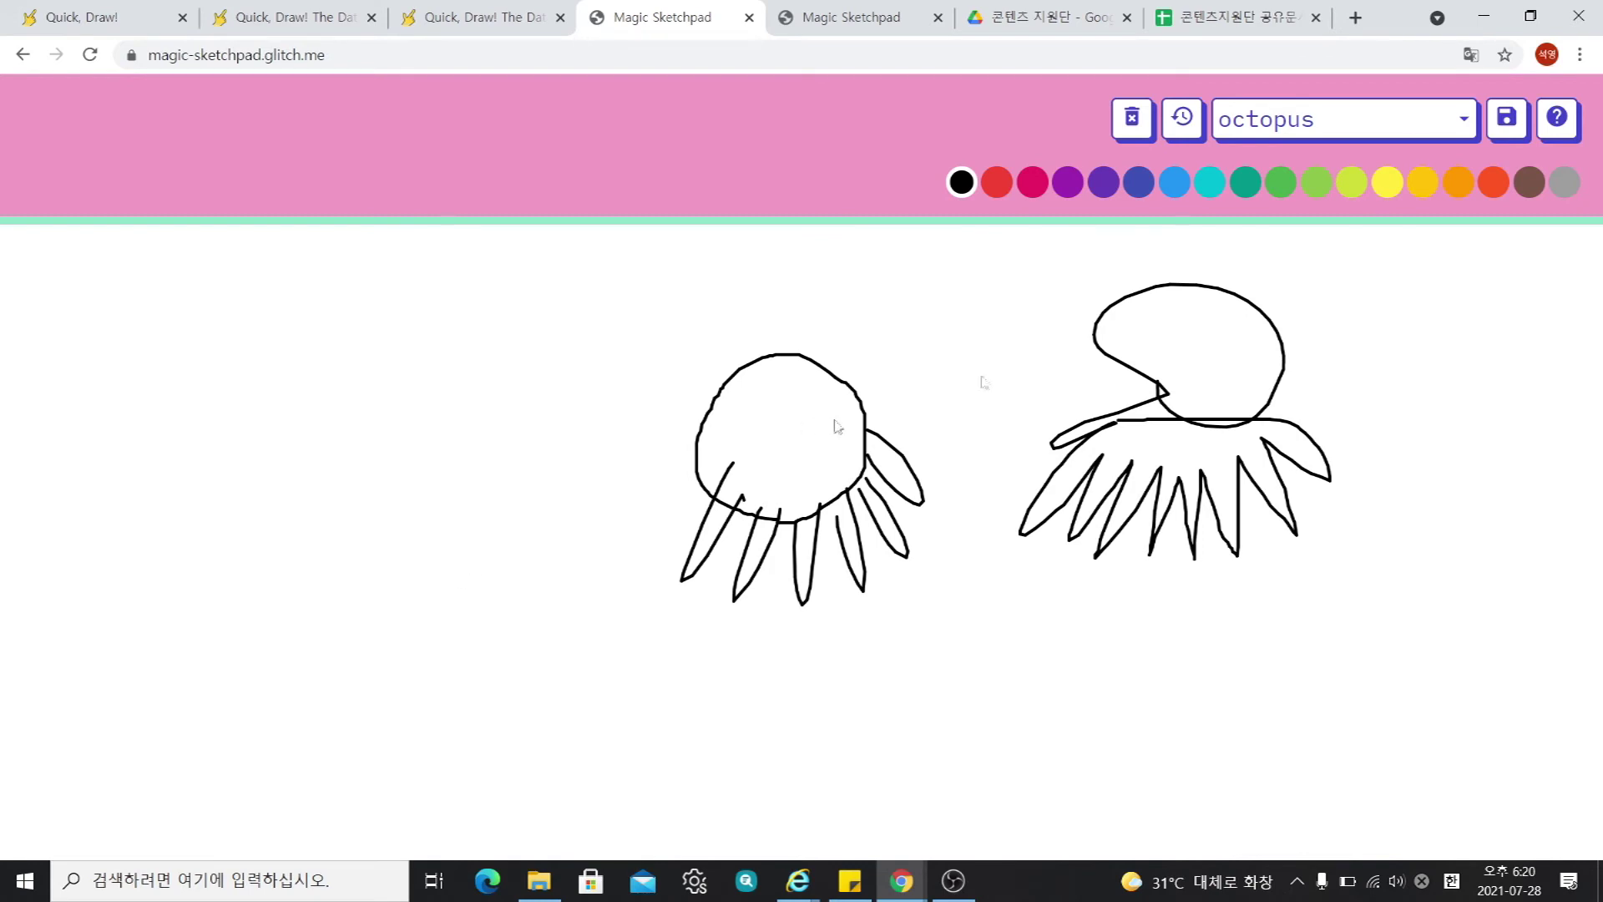
Clear the octopus drawings and change the drawing category to truck.
{"action": "left_click", "coordinate": [1447, 131]}
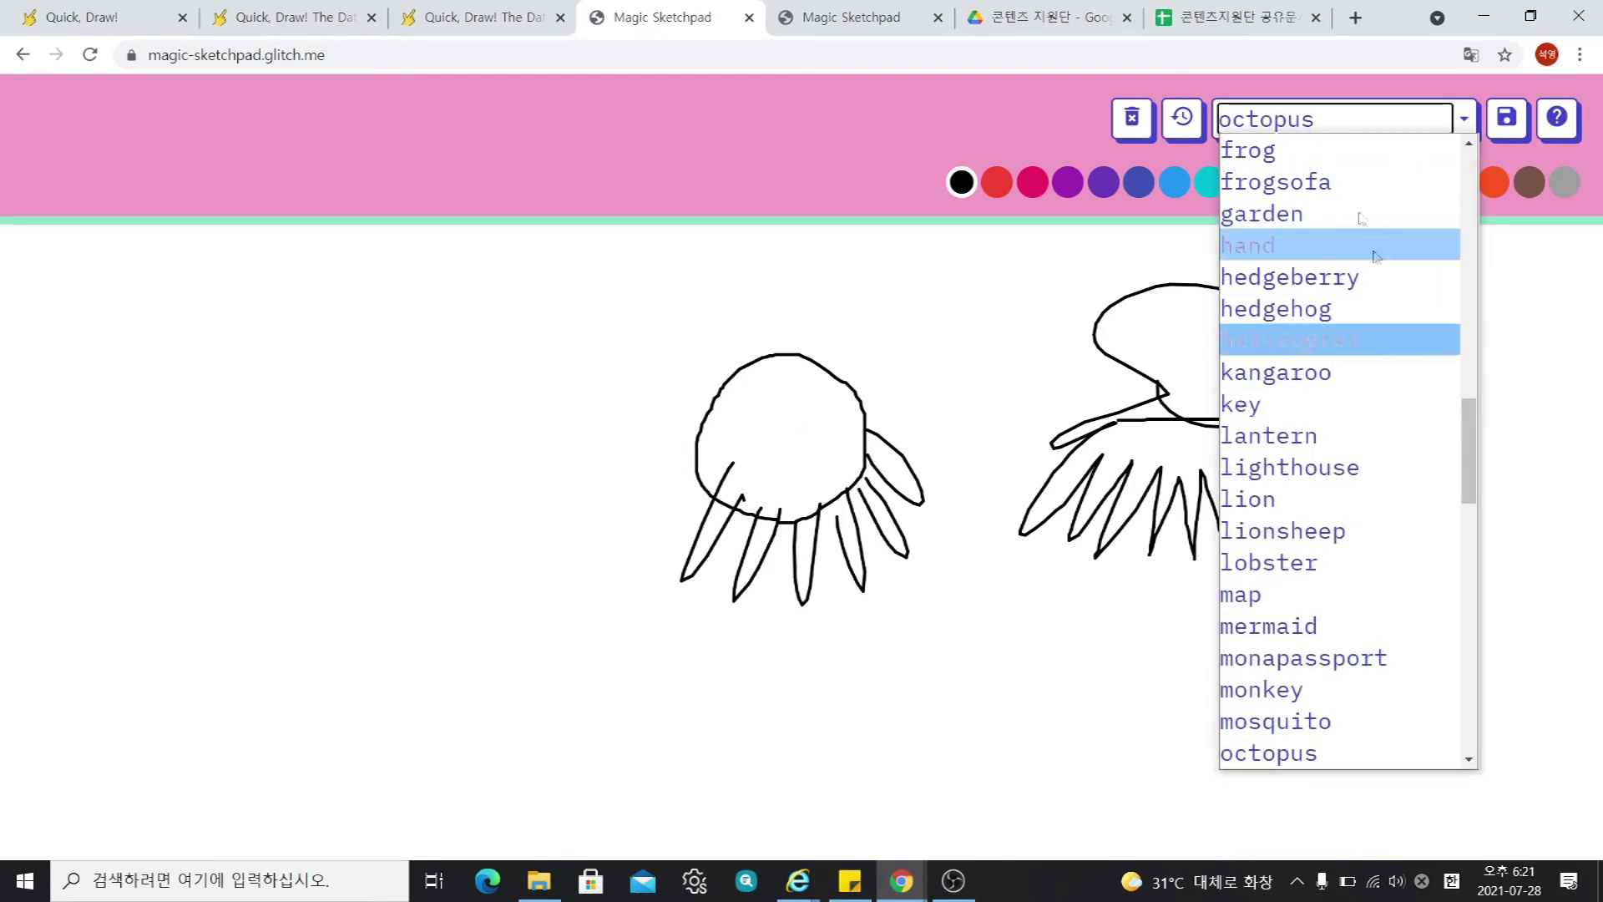
{"action": "left_click", "coordinate": [950, 449]}
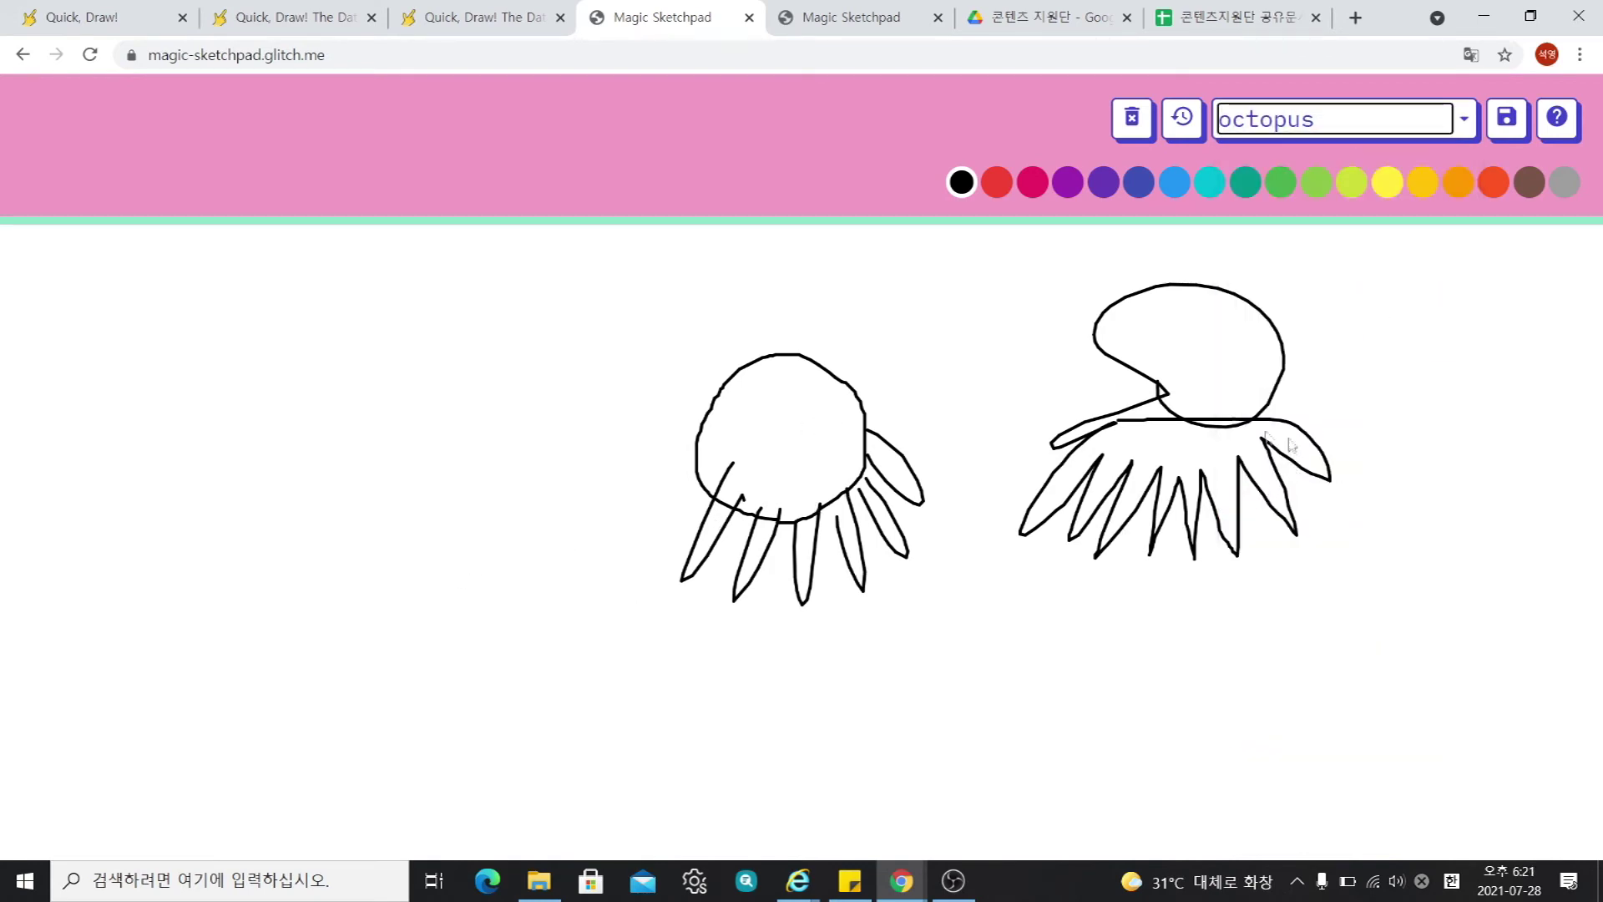
{"action": "left_click_drag", "start_coordinate": [320, 404], "coordinate": [325, 389]}
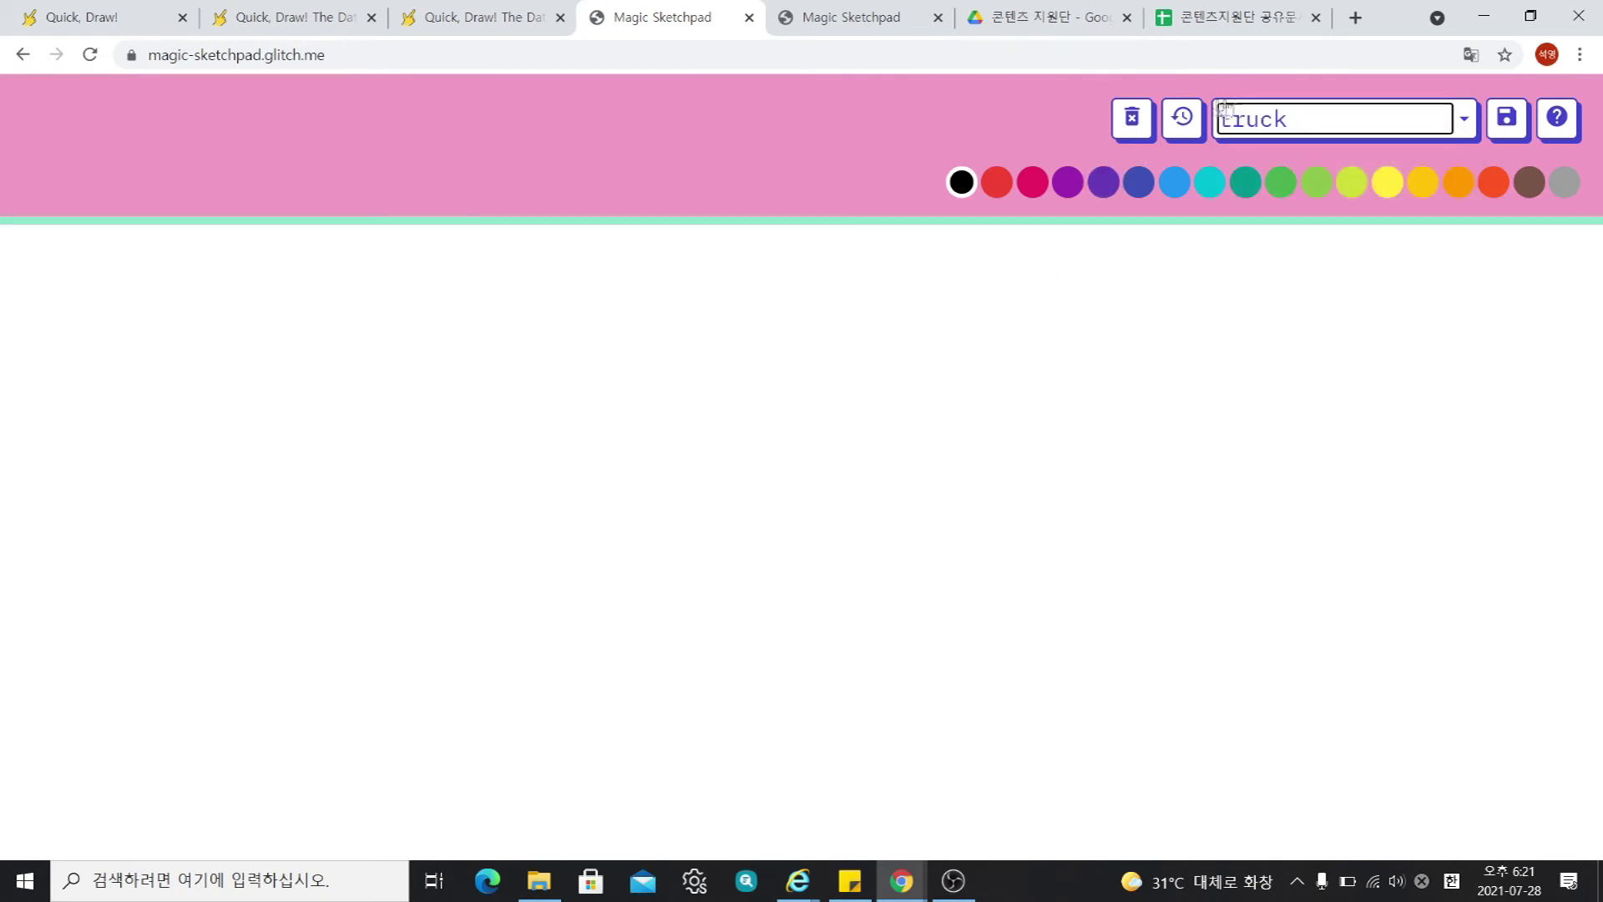
Sketch a rectangular truck body, clear it, and draw four new truck starts for the network to complete.
{"action": "mouse_move", "coordinate": [407, 348]}
{"action": "left_mouse_down"}
{"action": "mouse_move", "coordinate": [399, 449]}
{"action": "mouse_move", "coordinate": [626, 447]}
{"action": "mouse_move", "coordinate": [626, 347]}
{"action": "mouse_move", "coordinate": [409, 345]}
{"action": "left_mouse_up"}
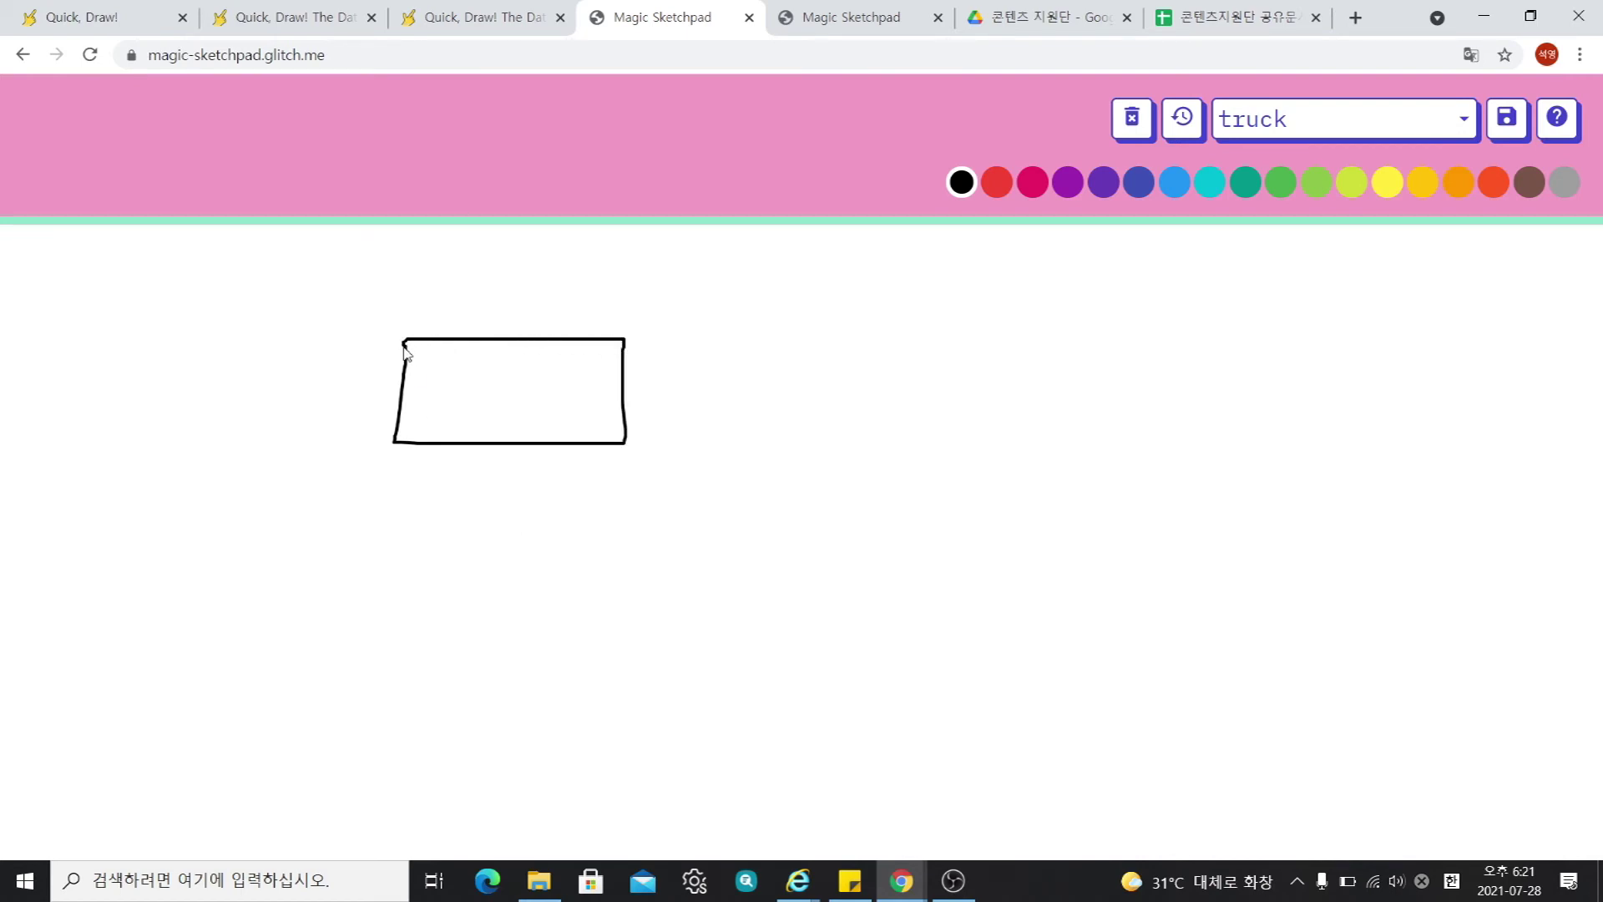
{"action": "left_click", "coordinate": [1131, 117]}
{"action": "mouse_move", "coordinate": [579, 397]}
{"action": "left_mouse_down"}
{"action": "mouse_move", "coordinate": [383, 489]}
{"action": "mouse_move", "coordinate": [567, 491]}
{"action": "mouse_move", "coordinate": [573, 395]}
{"action": "left_mouse_up"}
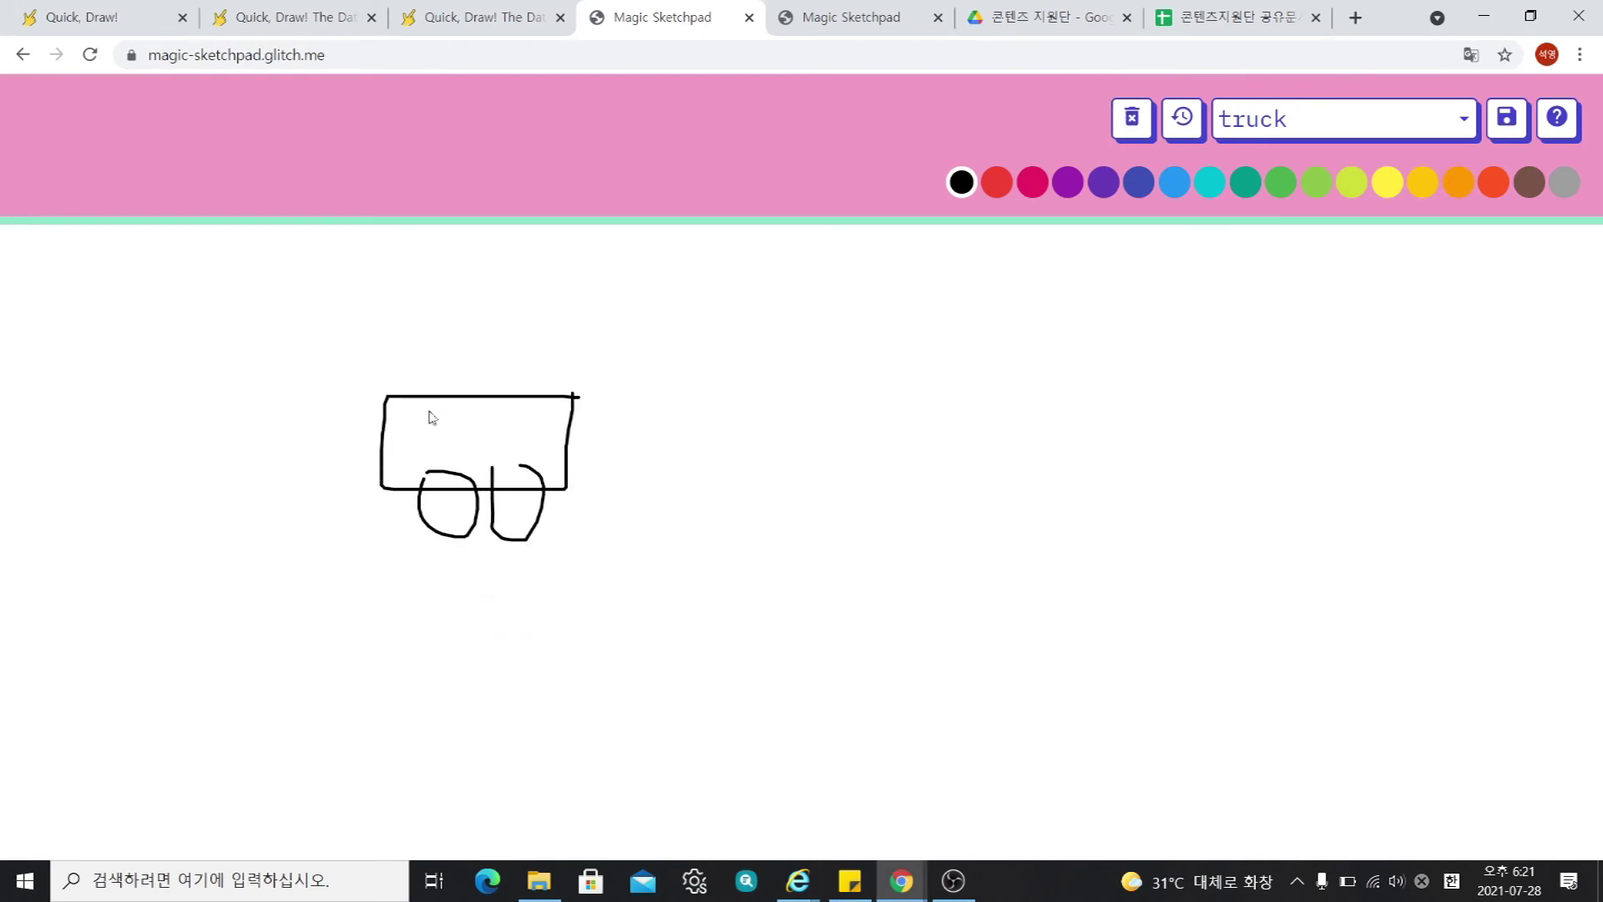
{"action": "mouse_move", "coordinate": [785, 396]}
{"action": "left_mouse_down"}
{"action": "mouse_move", "coordinate": [783, 474]}
{"action": "mouse_move", "coordinate": [873, 491]}
{"action": "mouse_move", "coordinate": [883, 418]}
{"action": "mouse_move", "coordinate": [789, 397]}
{"action": "left_mouse_up"}
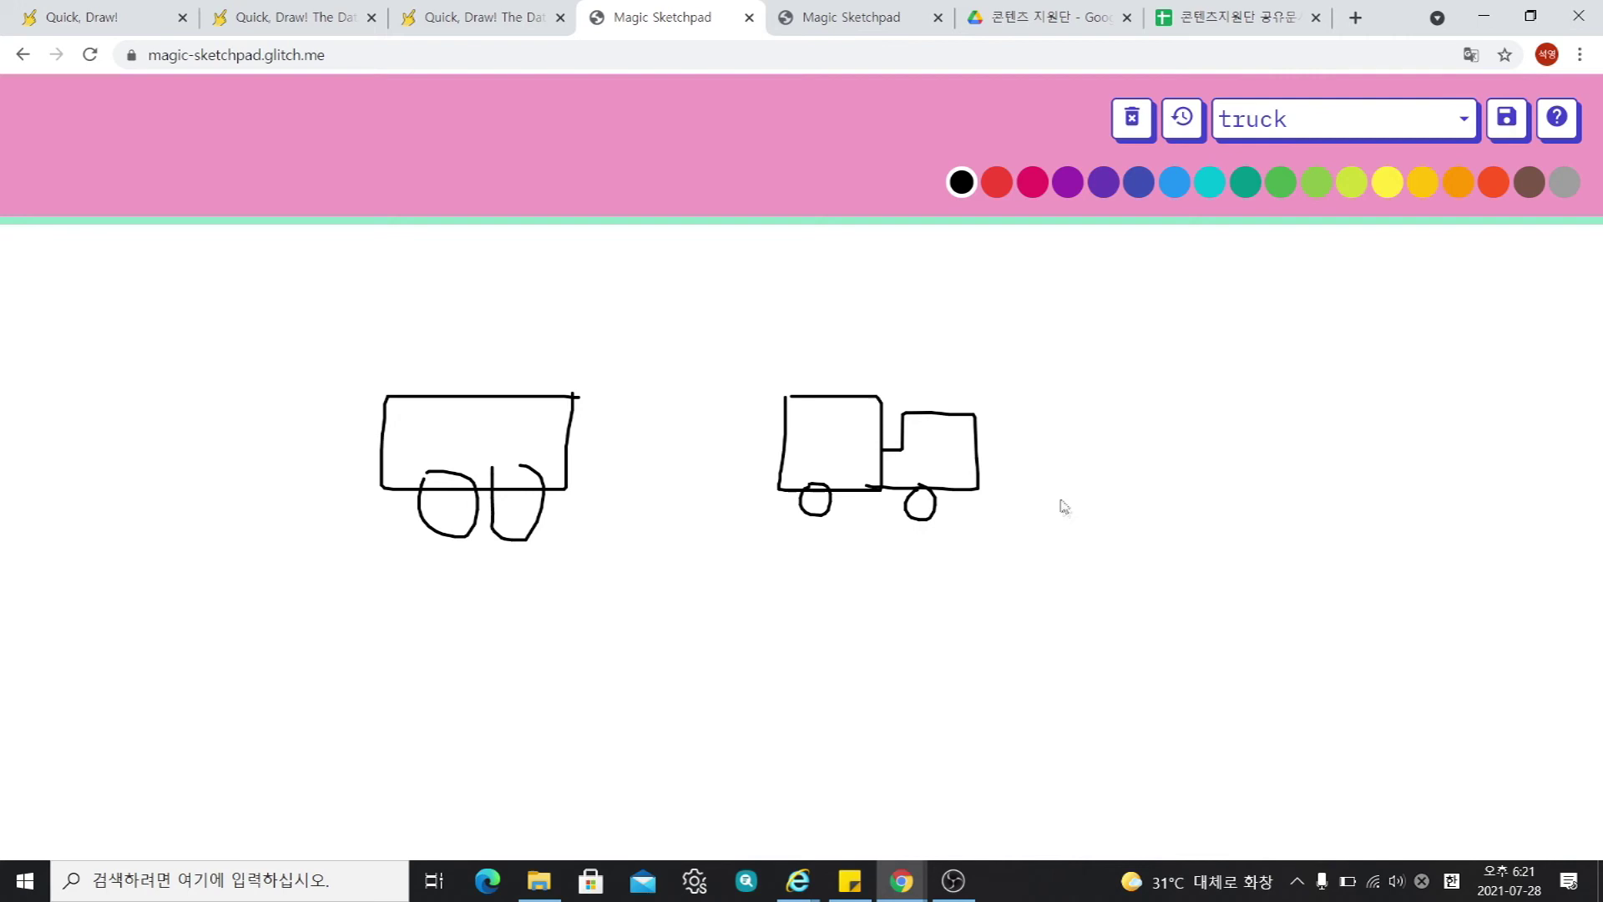
{"action": "mouse_move", "coordinate": [1203, 449]}
{"action": "left_mouse_down"}
{"action": "mouse_move", "coordinate": [1084, 504]}
{"action": "mouse_move", "coordinate": [1320, 476]}
{"action": "mouse_move", "coordinate": [1342, 440]}
{"action": "mouse_move", "coordinate": [1198, 460]}
{"action": "left_mouse_up"}
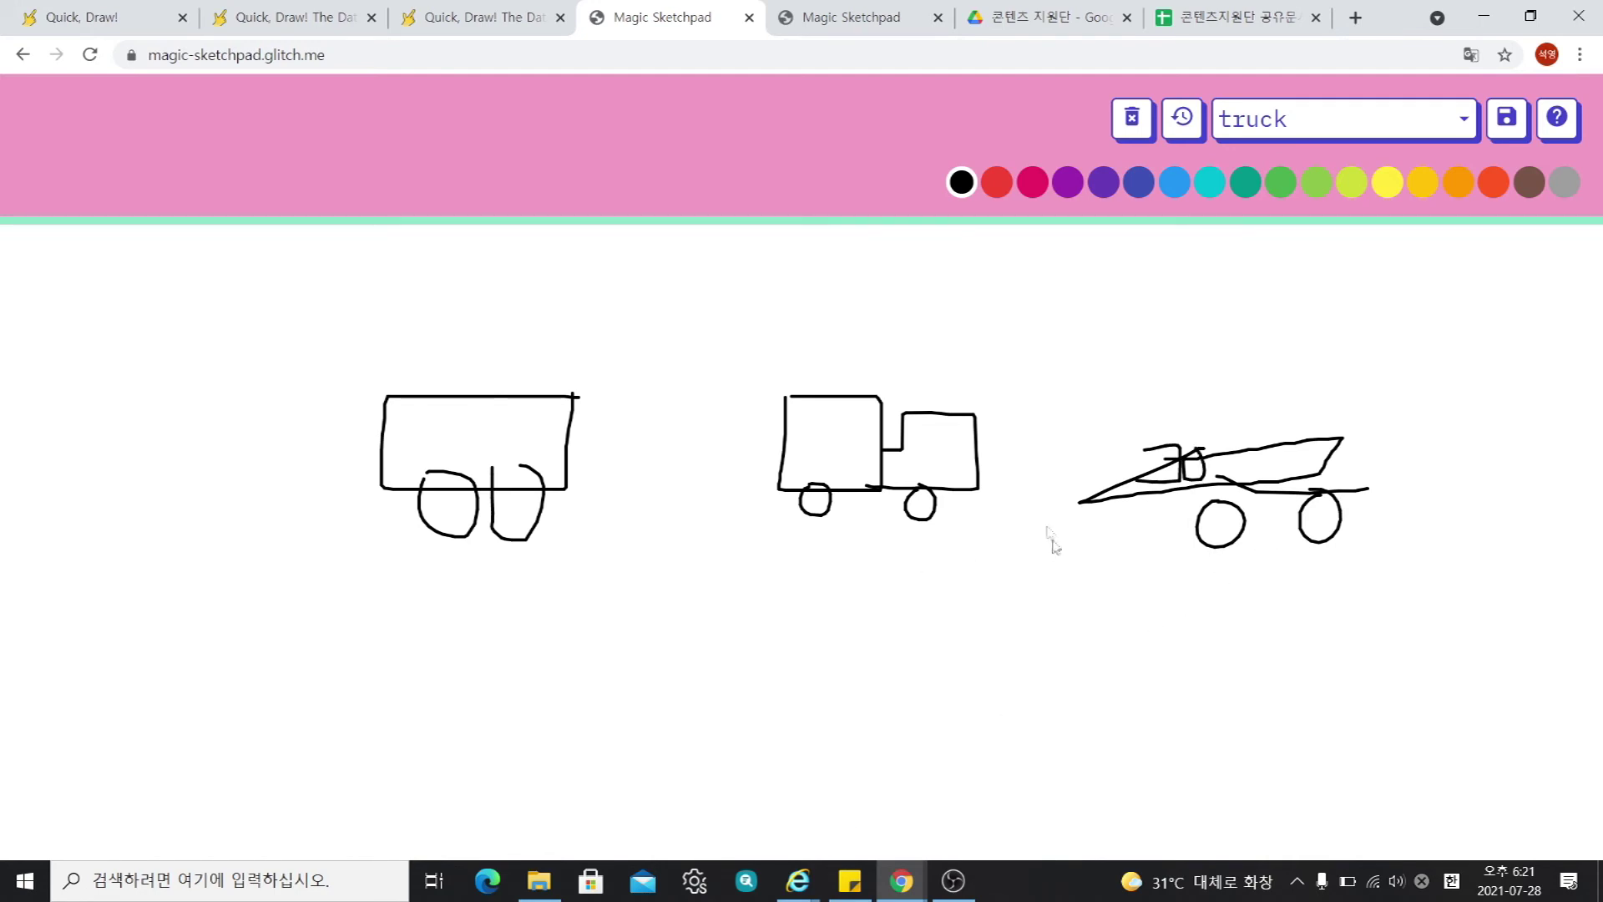
{"action": "mouse_move", "coordinate": [466, 742]}
{"action": "left_mouse_down"}
{"action": "mouse_move", "coordinate": [435, 736]}
{"action": "mouse_move", "coordinate": [487, 703]}
{"action": "mouse_move", "coordinate": [460, 741]}
{"action": "left_mouse_up"}
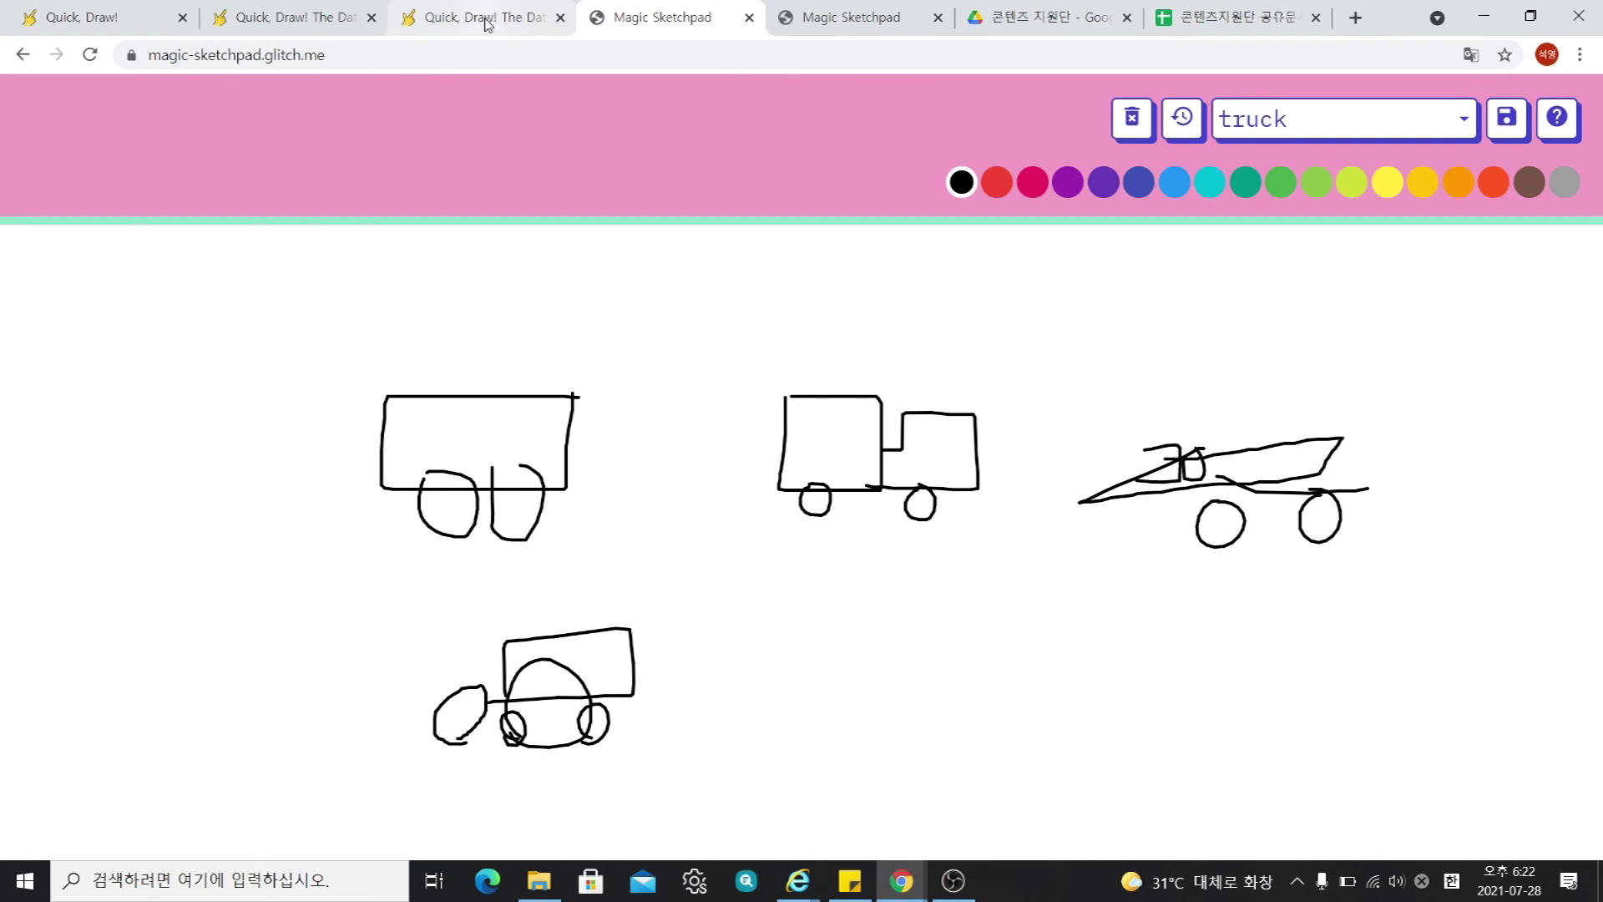
Return to the Magenta sketch-rnn article, open the Multiple Predict Demo and check its model controls.
{"action": "left_click", "coordinate": [23, 54]}
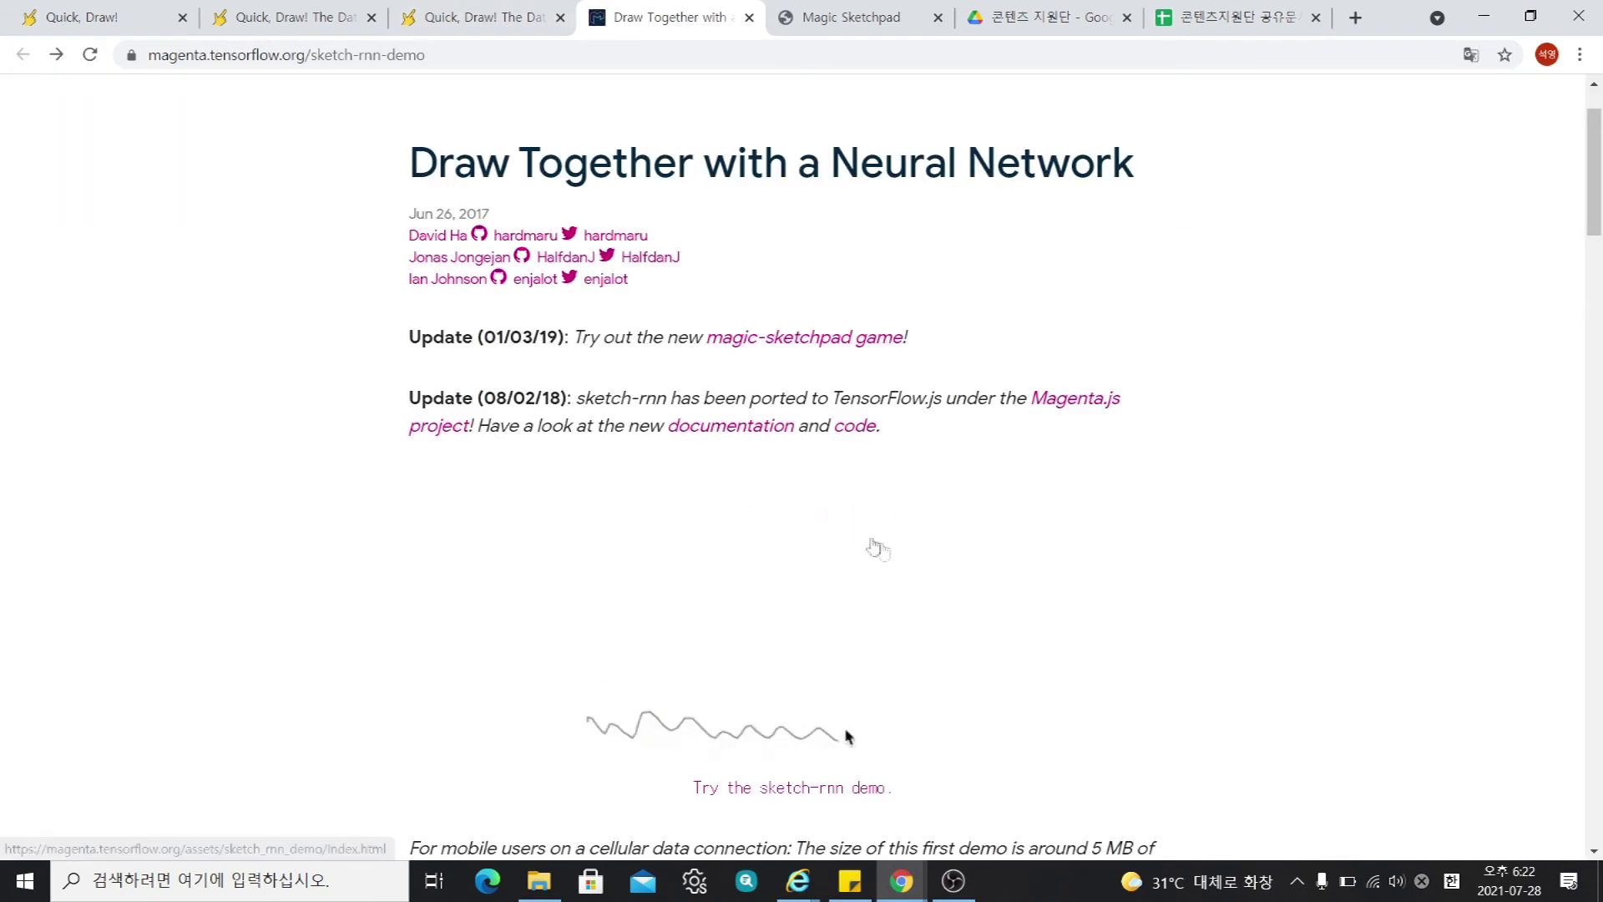
{"action": "scroll", "coordinate": [855, 527], "scroll_direction": "down", "scroll_amount": 10}
{"action": "scroll", "coordinate": [744, 565], "scroll_direction": "down", "scroll_amount": 2}
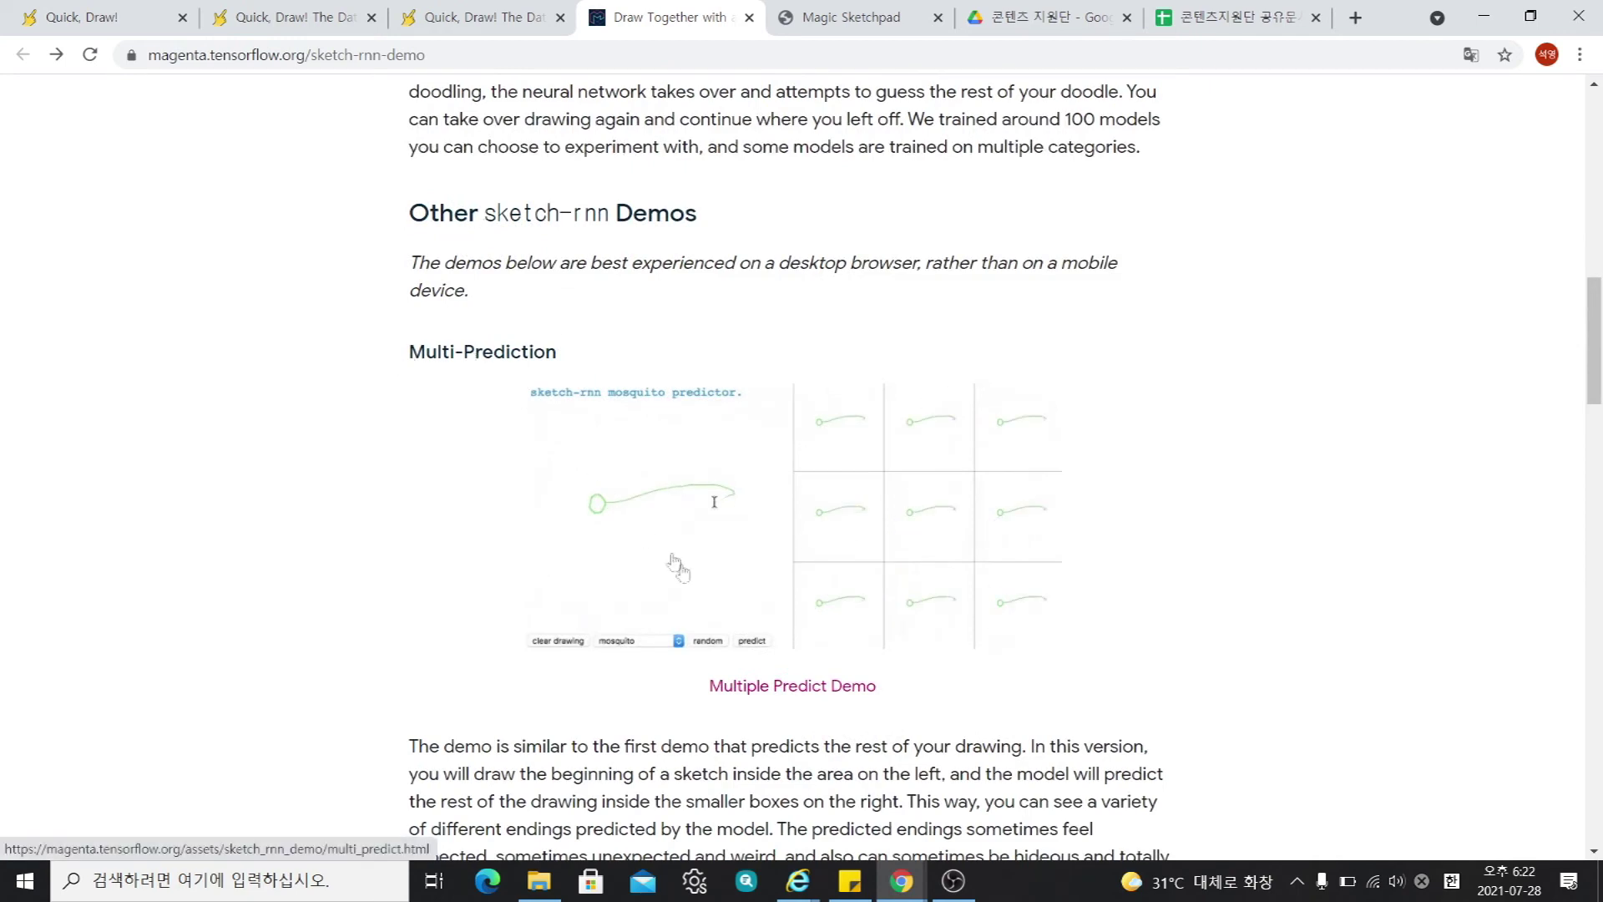
{"action": "left_click", "coordinate": [764, 528]}
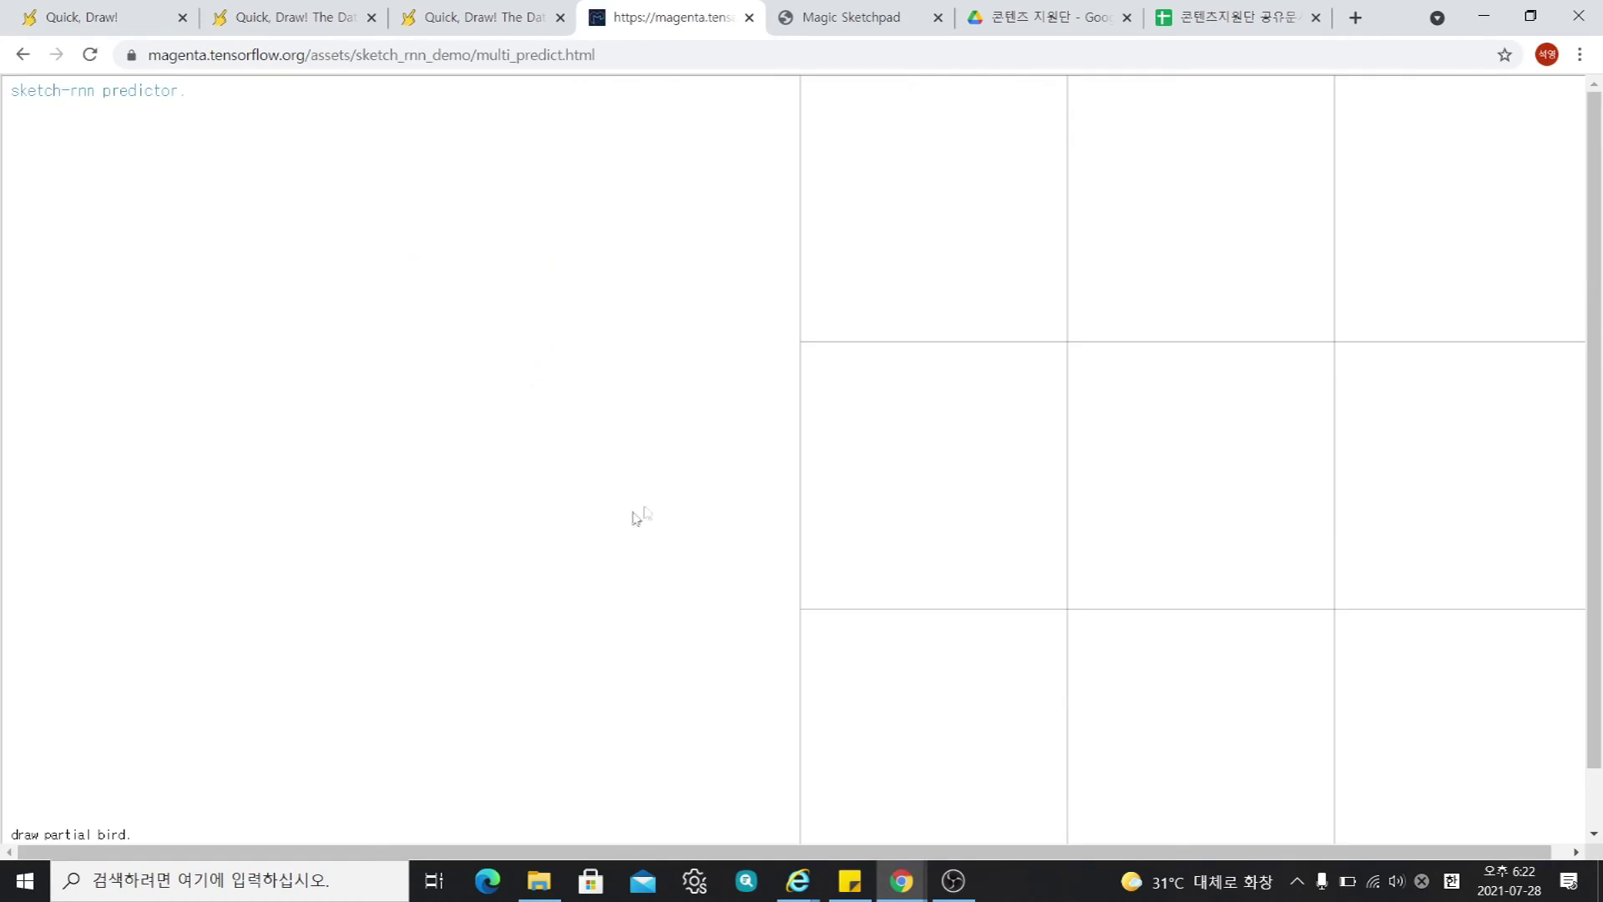
{"action": "scroll", "coordinate": [421, 762], "scroll_direction": "down", "scroll_amount": 1}
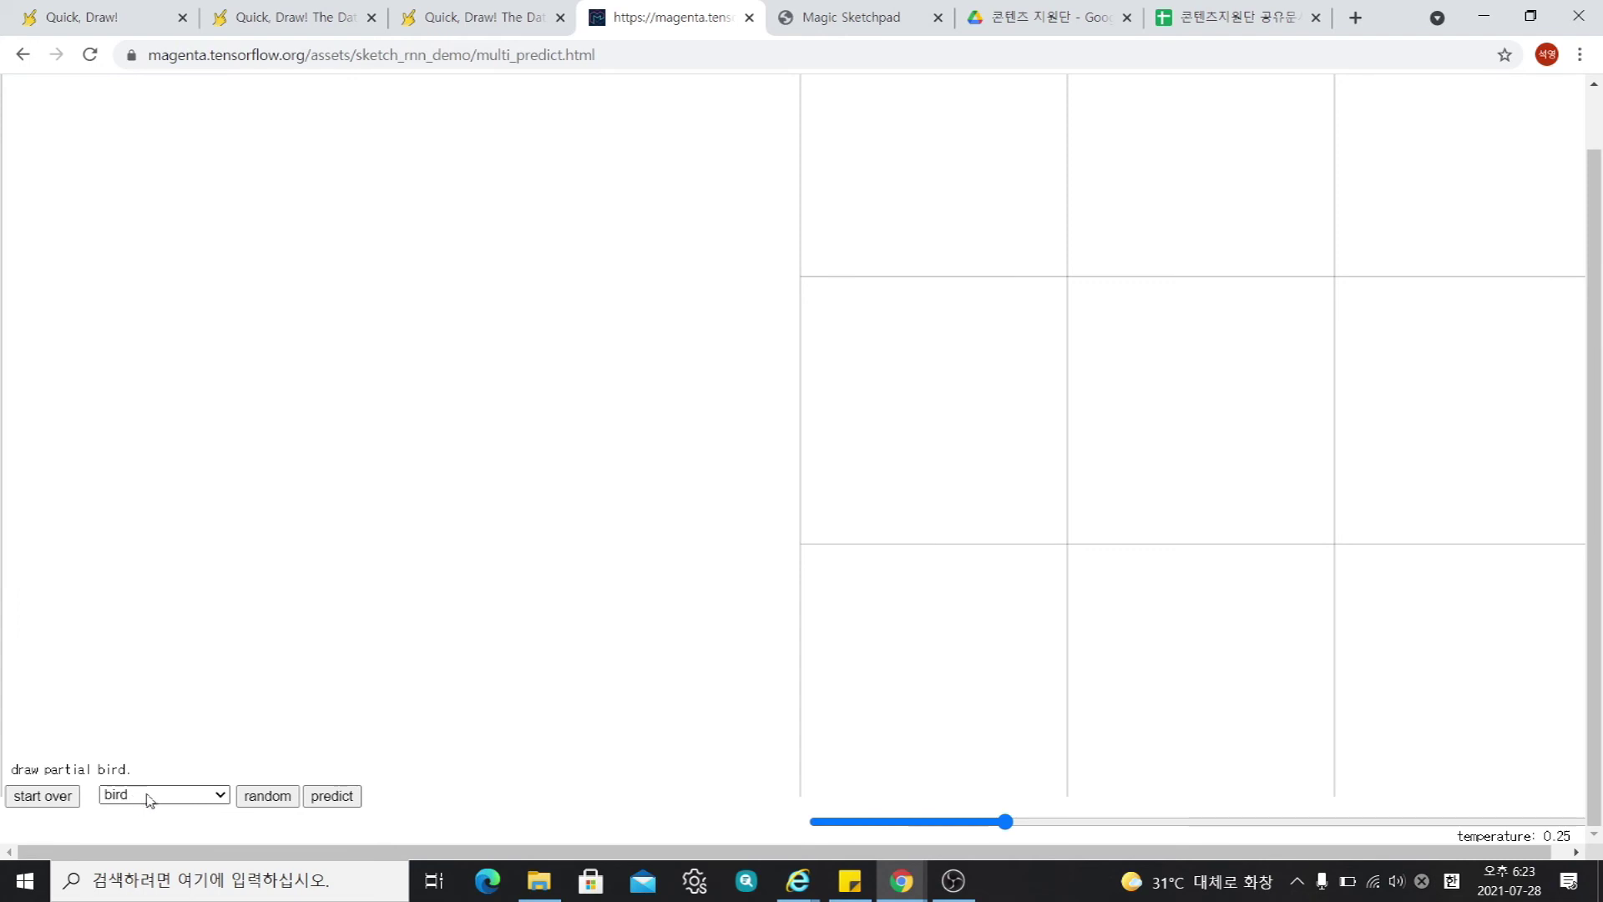
{"action": "scroll", "coordinate": [384, 680], "scroll_direction": "up", "scroll_amount": 1}
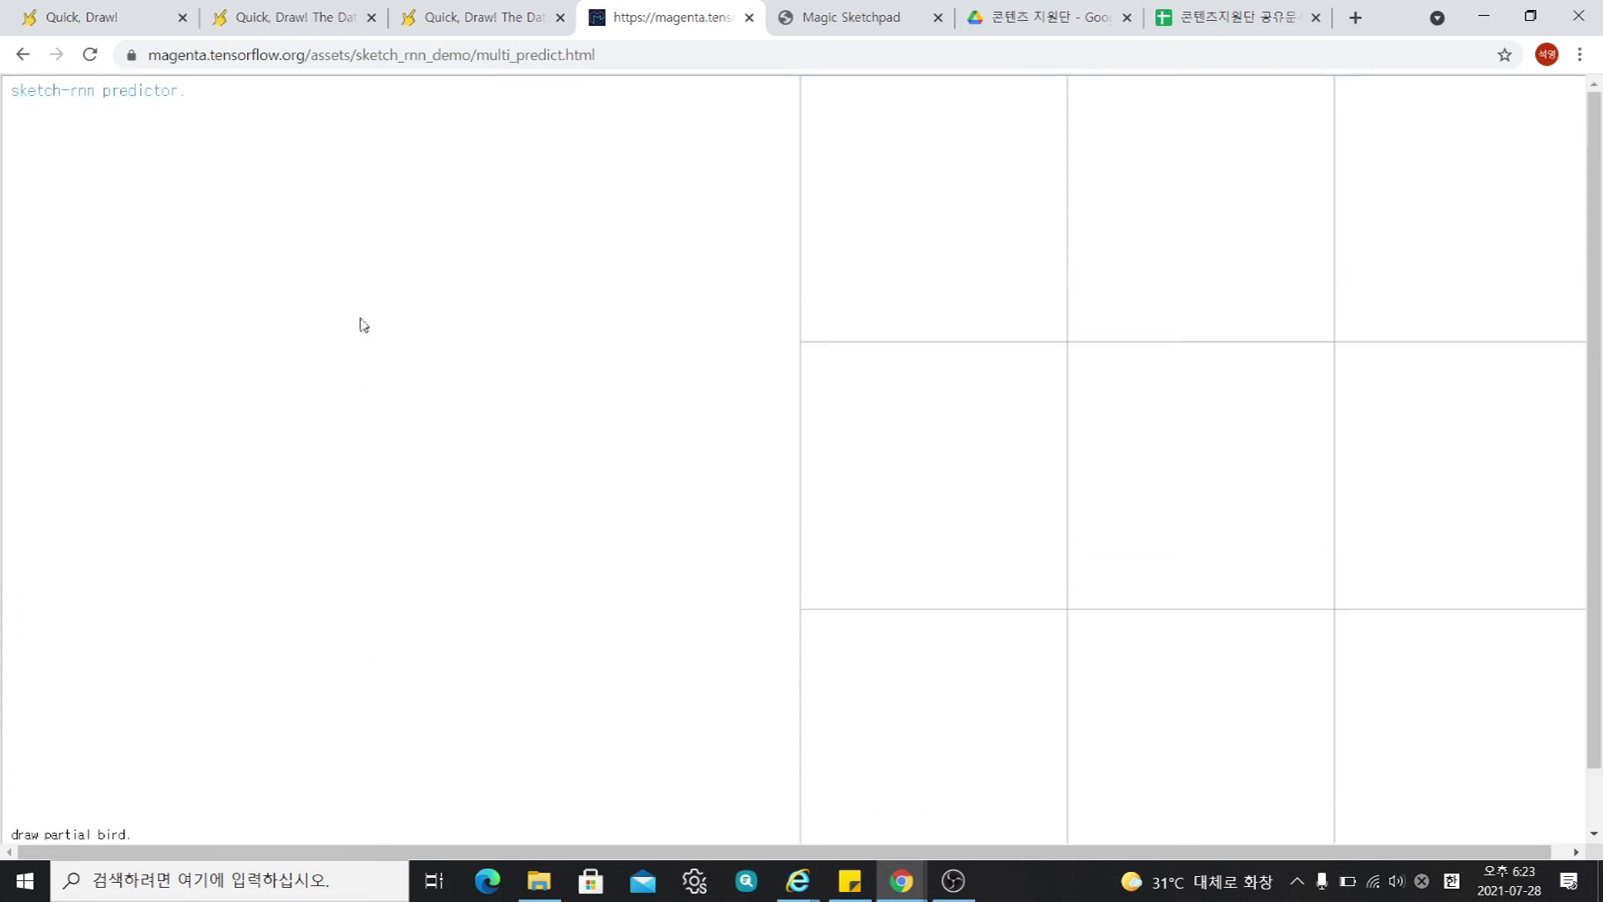
Draw a partial bird with a pointed triangular beak, a round head and an oval body.
{"action": "mouse_move", "coordinate": [365, 284]}
{"action": "left_mouse_down"}
{"action": "mouse_move", "coordinate": [238, 338]}
{"action": "mouse_move", "coordinate": [380, 336]}
{"action": "mouse_move", "coordinate": [368, 286]}
{"action": "left_mouse_up"}
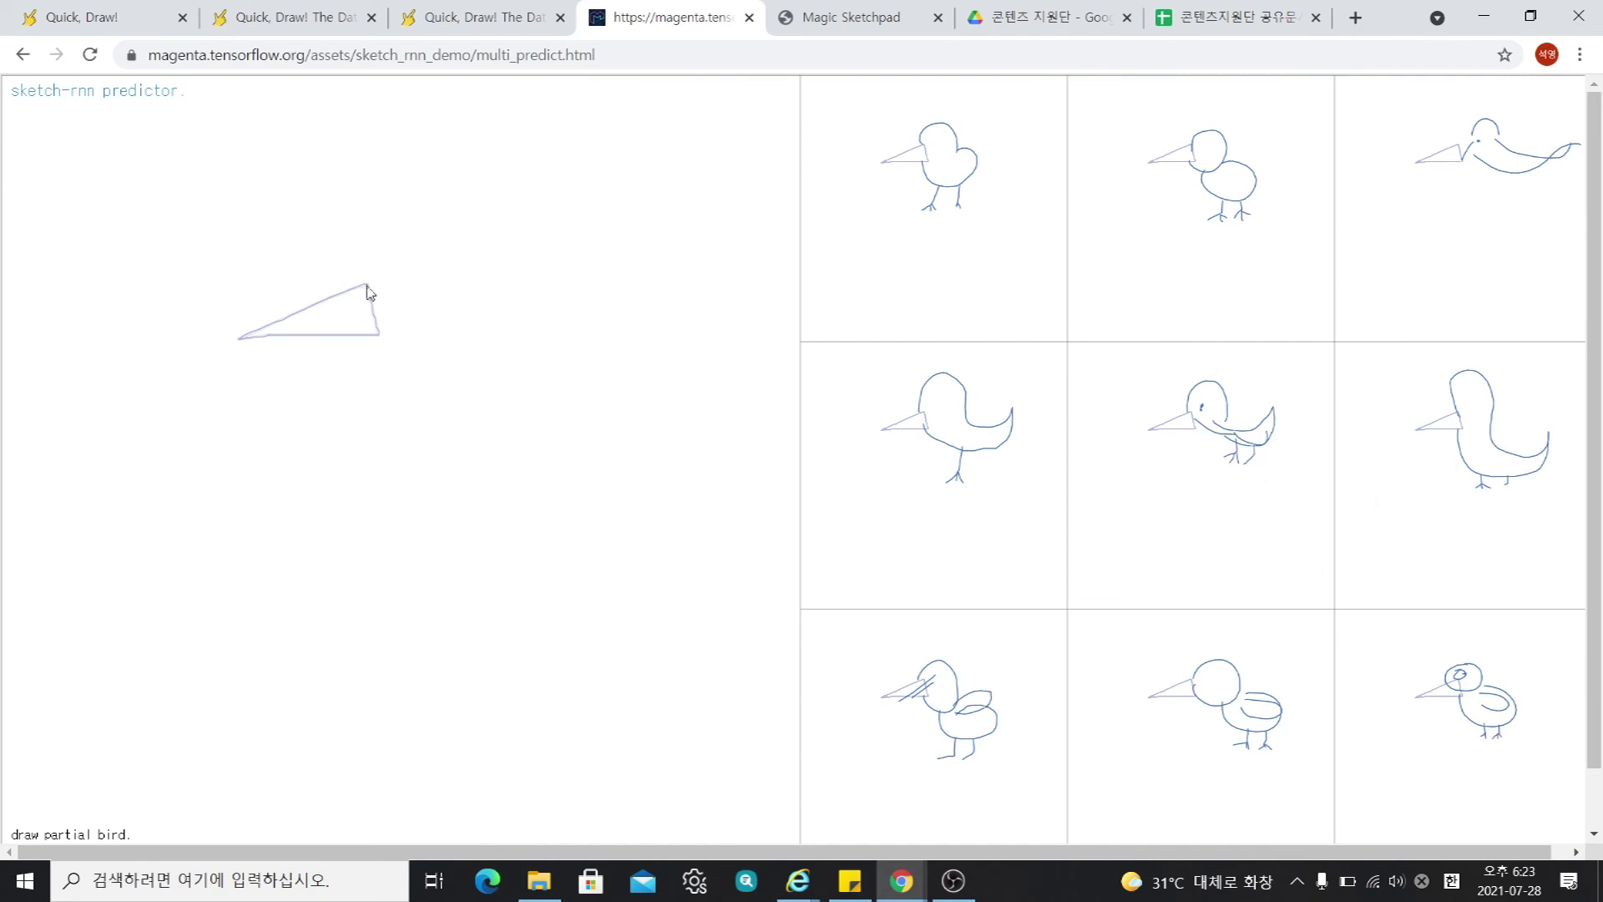
{"action": "mouse_move", "coordinate": [368, 284]}
{"action": "left_mouse_down"}
{"action": "mouse_move", "coordinate": [390, 239]}
{"action": "mouse_move", "coordinate": [504, 236]}
{"action": "mouse_move", "coordinate": [508, 334]}
{"action": "mouse_move", "coordinate": [409, 363]}
{"action": "left_mouse_up"}
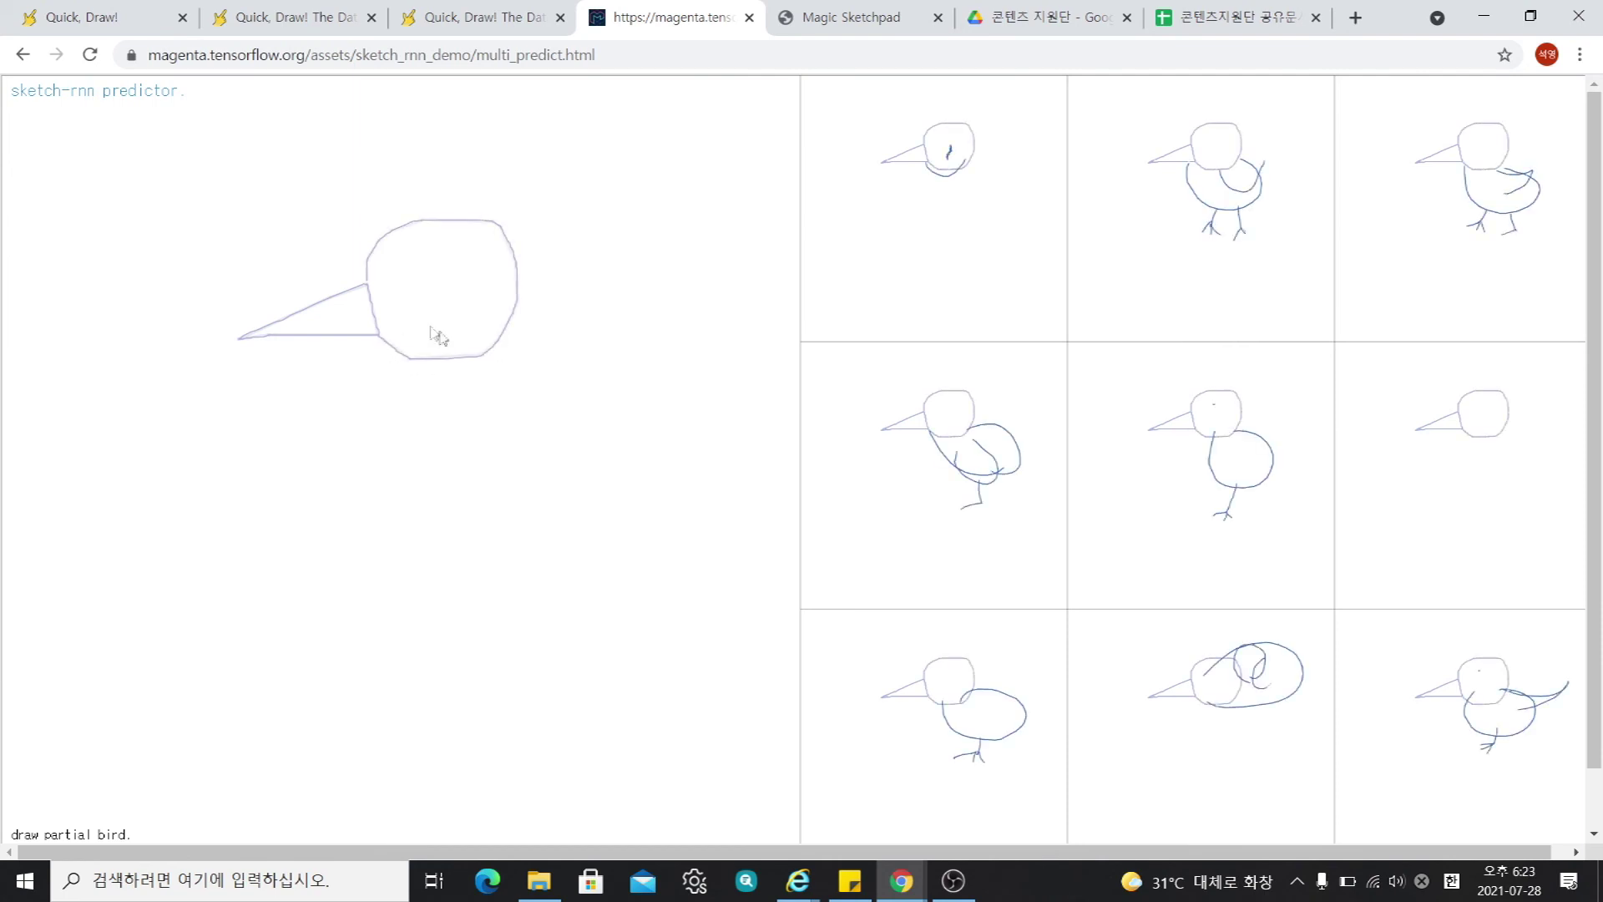
{"action": "mouse_move", "coordinate": [409, 357]}
{"action": "left_mouse_down"}
{"action": "mouse_move", "coordinate": [400, 393]}
{"action": "mouse_move", "coordinate": [562, 494]}
{"action": "mouse_move", "coordinate": [588, 340]}
{"action": "mouse_move", "coordinate": [508, 328]}
{"action": "left_mouse_up"}
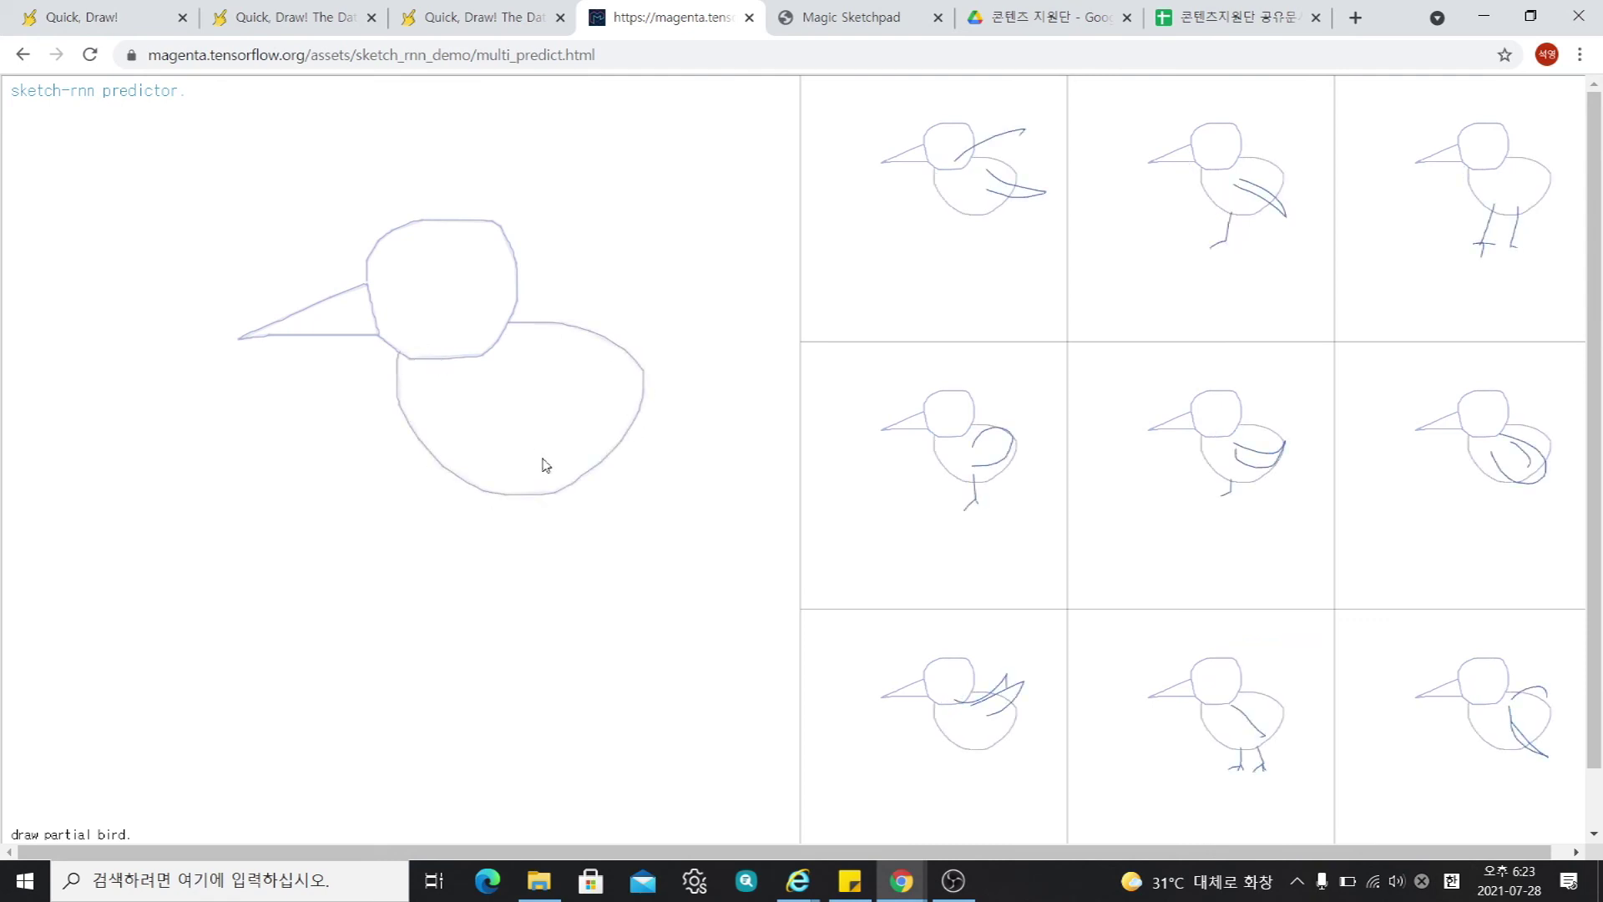
Add two clawed legs, a small wing on the body, a second wing on the back and a triangular tail.
{"action": "mouse_move", "coordinate": [453, 483]}
{"action": "left_mouse_down"}
{"action": "mouse_move", "coordinate": [447, 548]}
{"action": "mouse_move", "coordinate": [462, 554]}
{"action": "mouse_move", "coordinate": [481, 493]}
{"action": "left_mouse_up"}
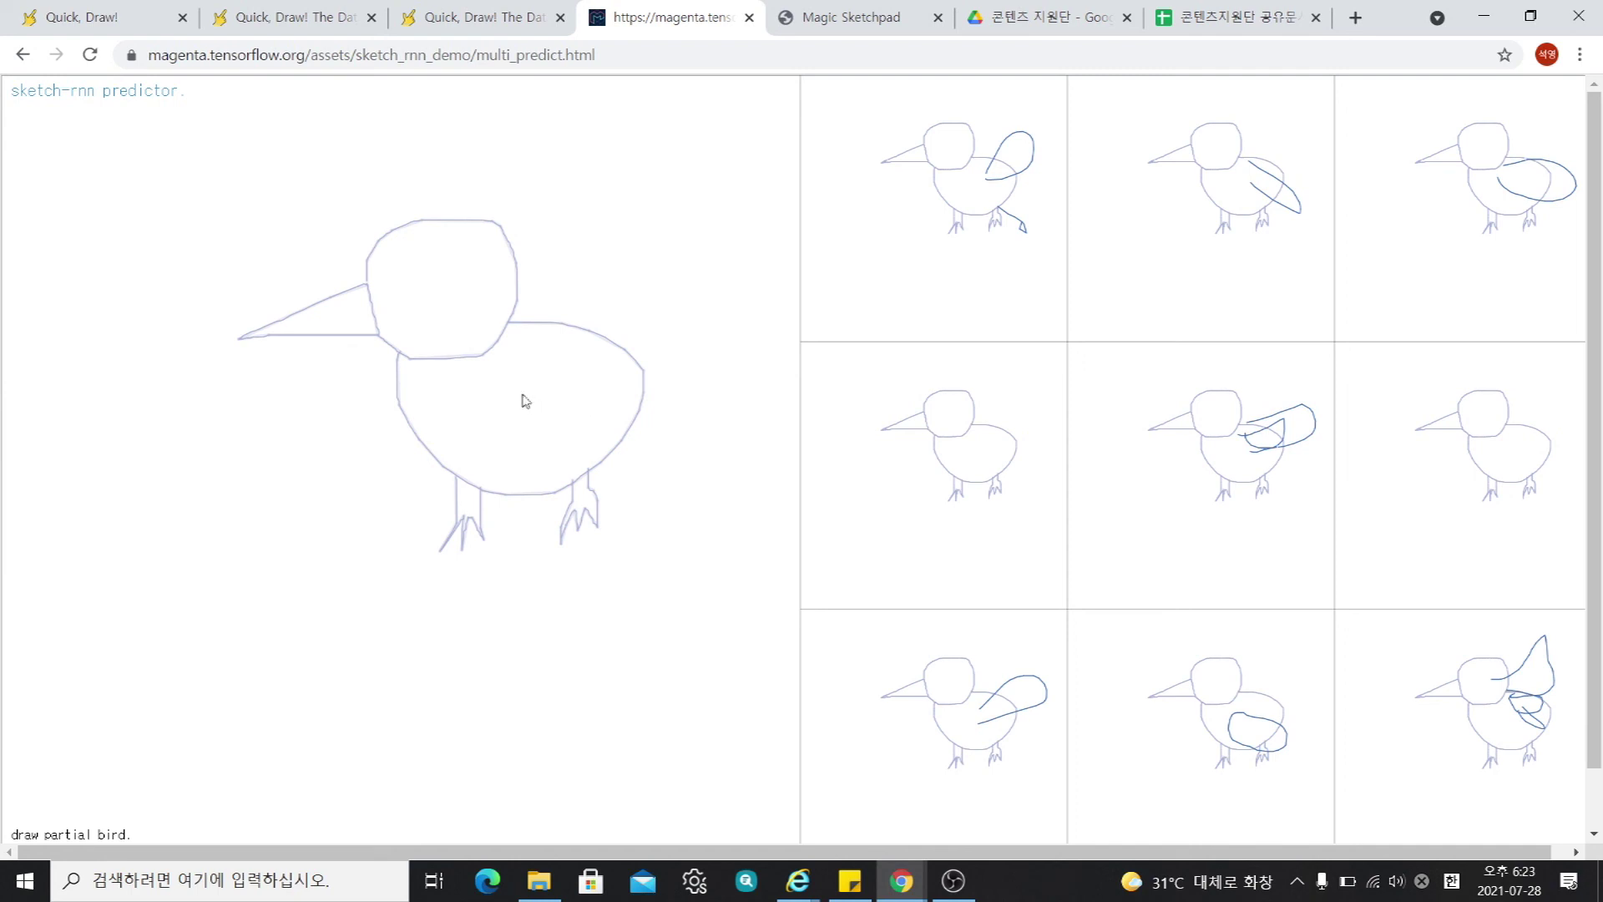
{"action": "left_click_drag", "start_coordinate": [507, 393], "coordinate": [572, 399]}
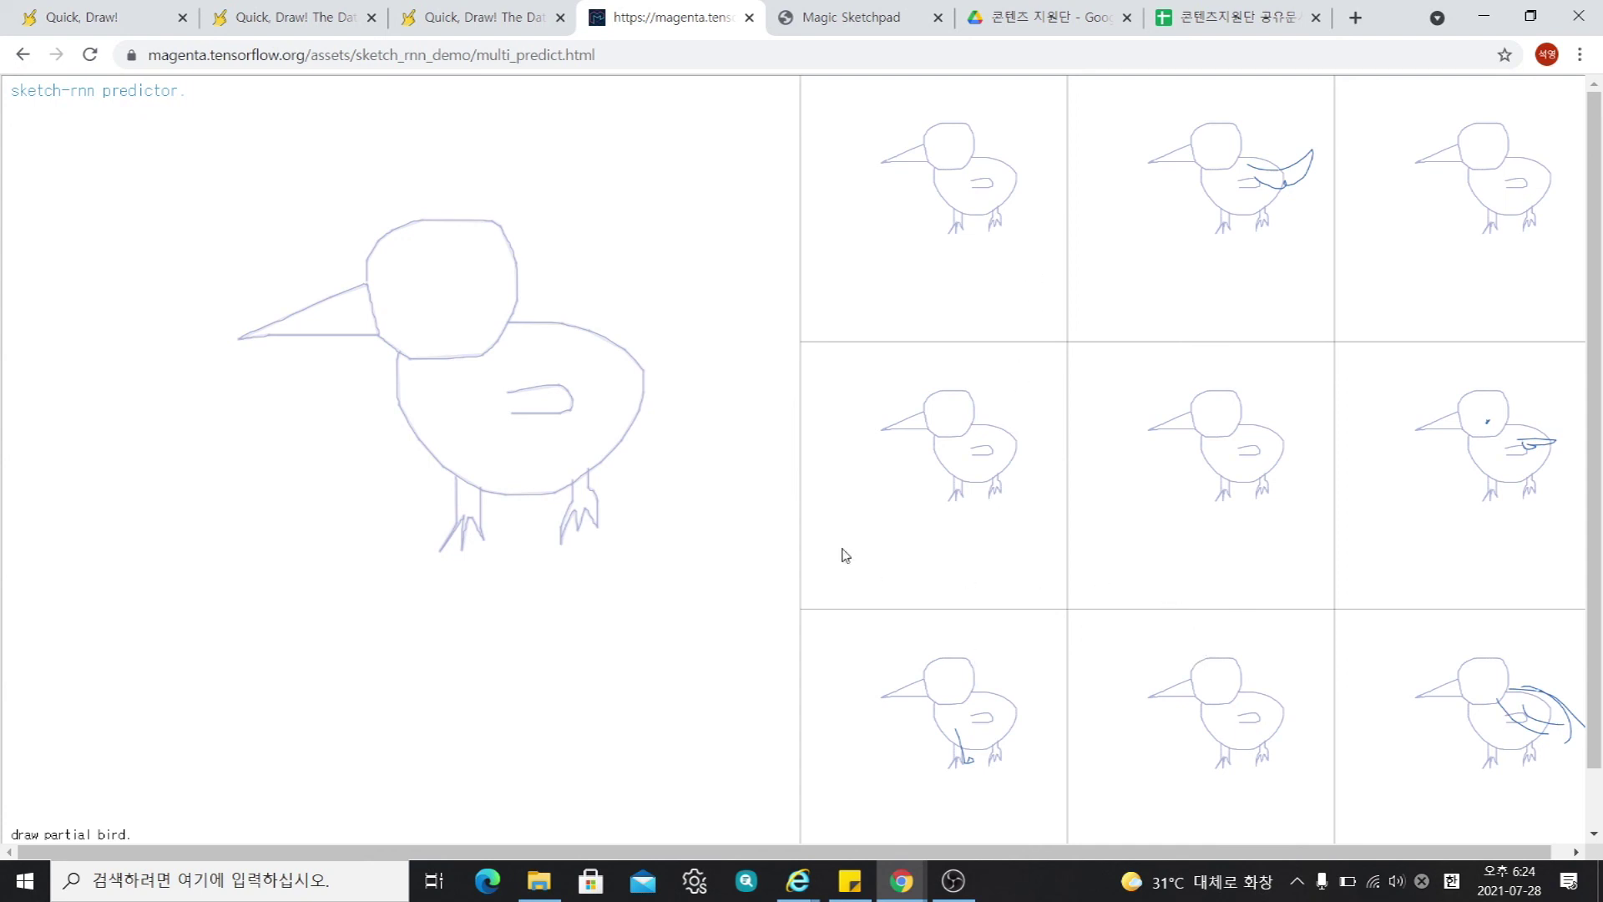
{"action": "mouse_move", "coordinate": [525, 331]}
{"action": "left_mouse_down"}
{"action": "mouse_move", "coordinate": [608, 322]}
{"action": "mouse_move", "coordinate": [589, 328]}
{"action": "left_mouse_up"}
{"action": "mouse_move", "coordinate": [648, 408]}
{"action": "left_mouse_down"}
{"action": "mouse_move", "coordinate": [759, 362]}
{"action": "mouse_move", "coordinate": [655, 433]}
{"action": "mouse_move", "coordinate": [645, 412]}
{"action": "left_mouse_up"}
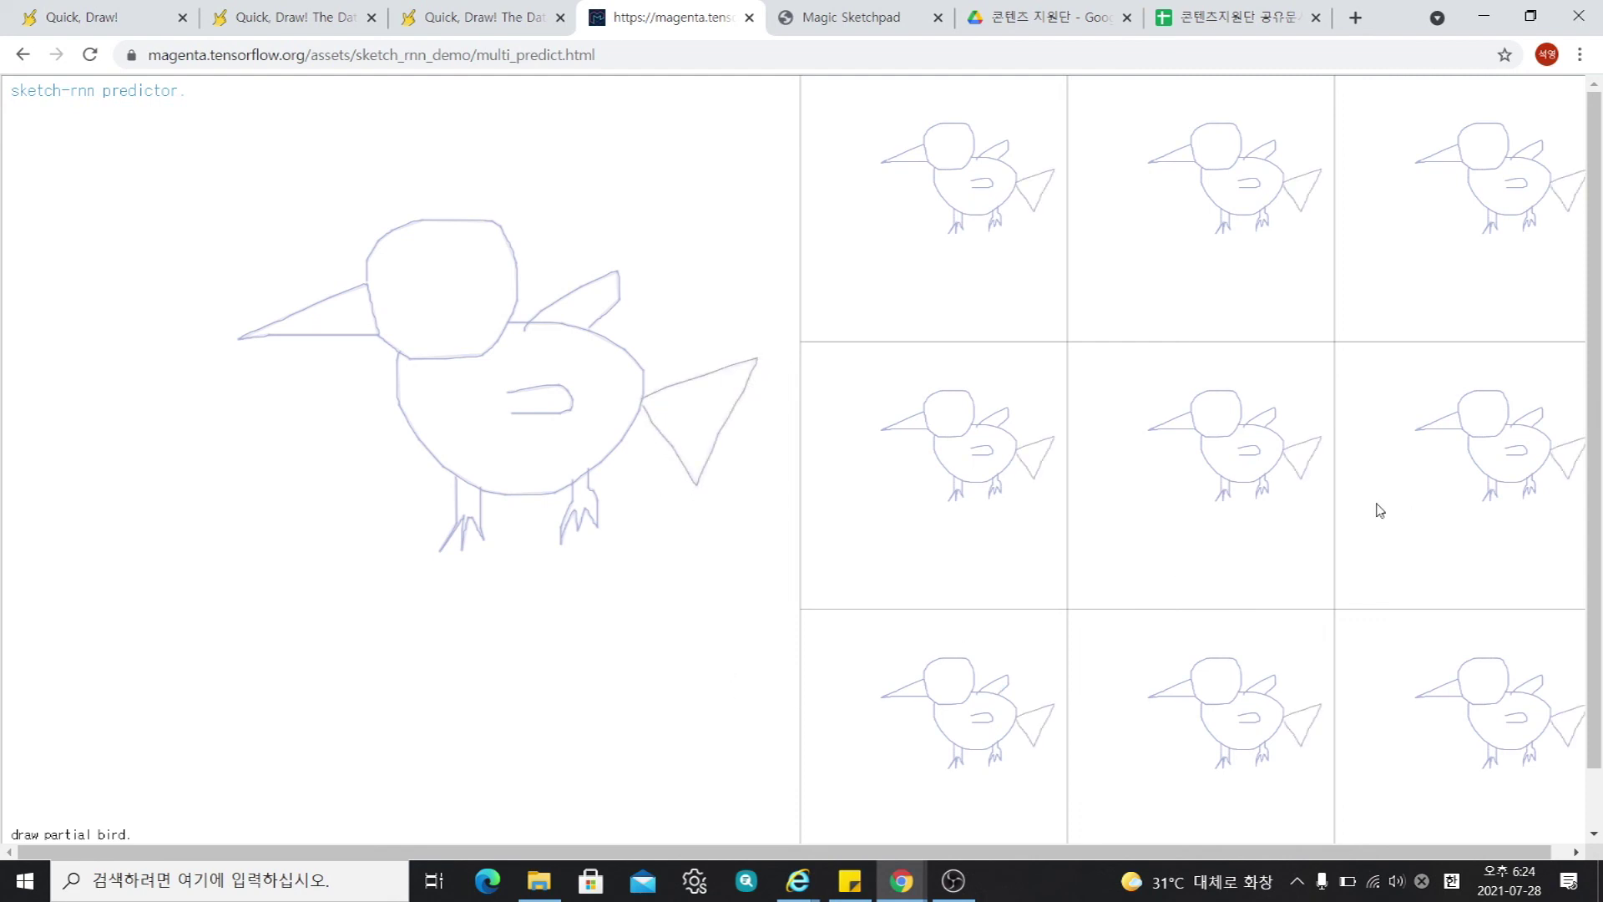